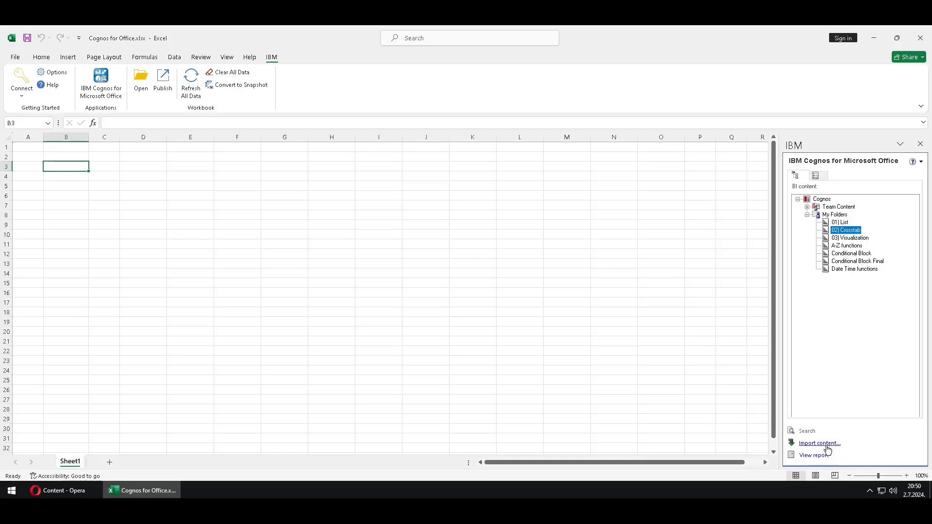
Start importing the 02) Crosstab report, examine its report version options, and cancel the import
click(828, 447)
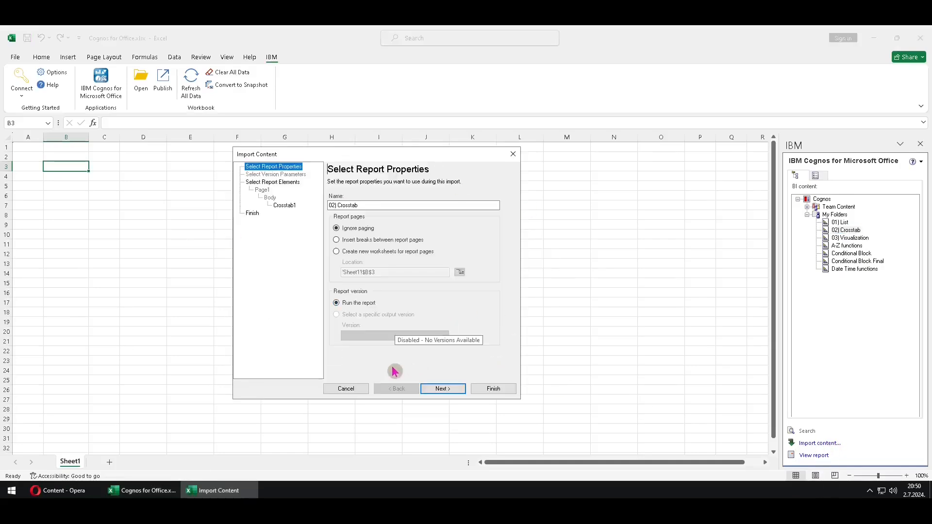
key(ctrl+2)
mouse_move(316, 350)
mouse_down()
mouse_move(498, 279)
mouse_move(476, 281)
mouse_up()
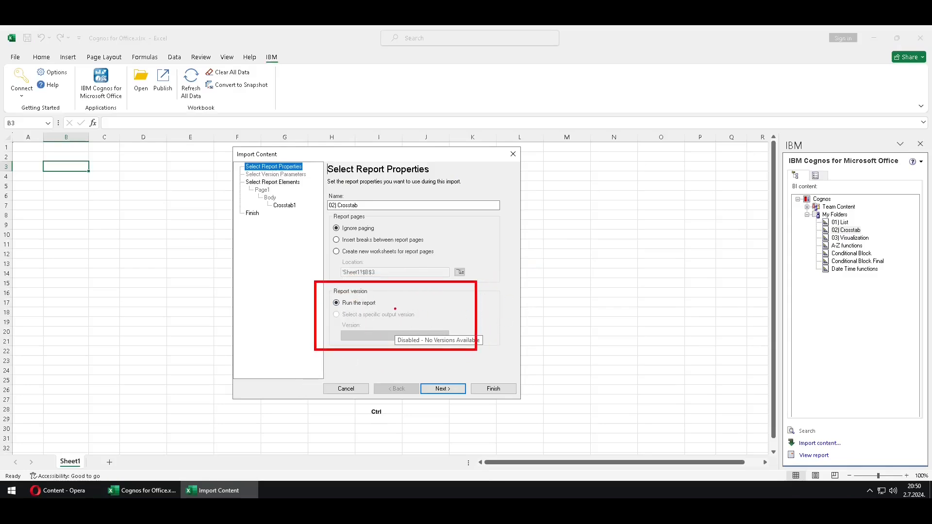
drag(381, 303, 403, 302)
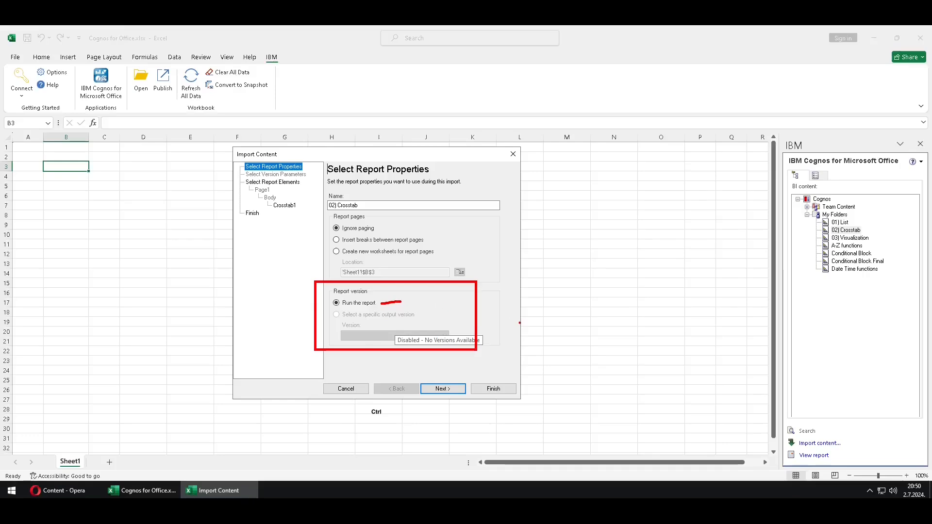
key(Escape)
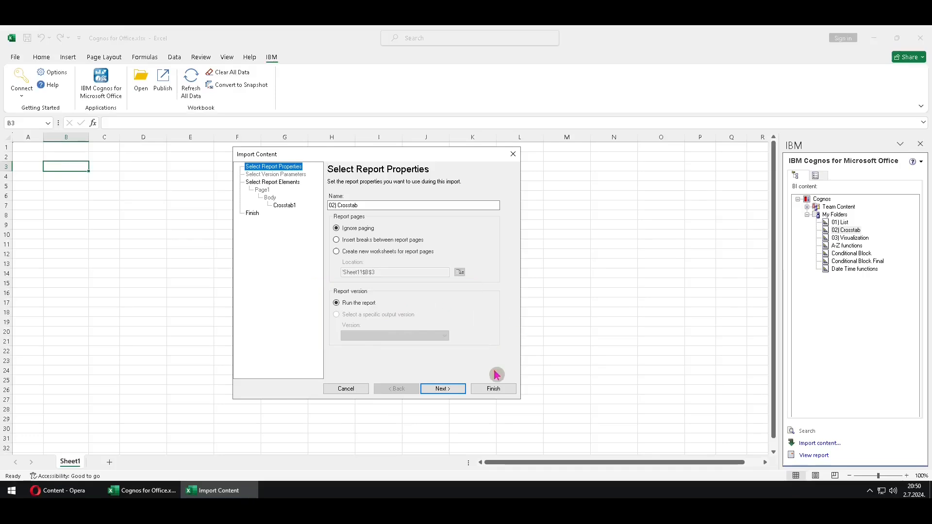
key(ctrl+2)
mouse_move(466, 399)
mouse_down()
mouse_move(524, 388)
mouse_move(526, 373)
mouse_up()
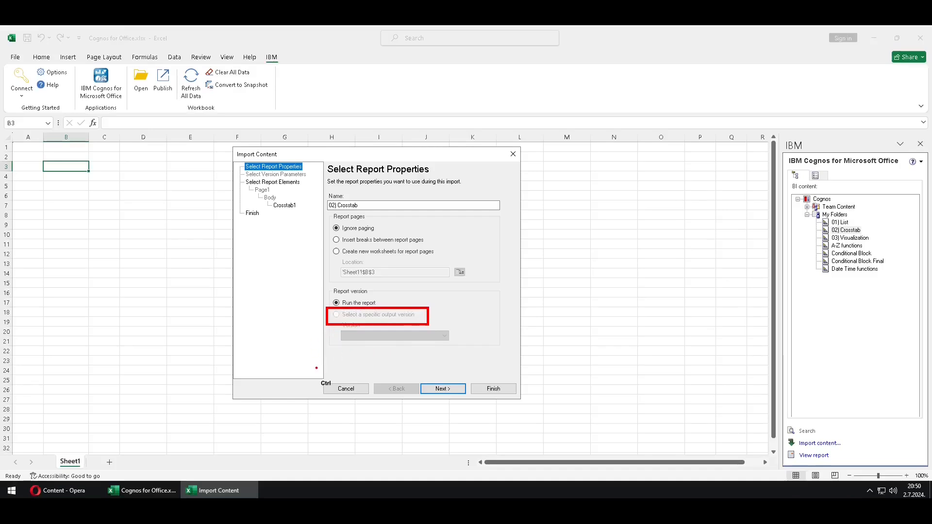
click(355, 391)
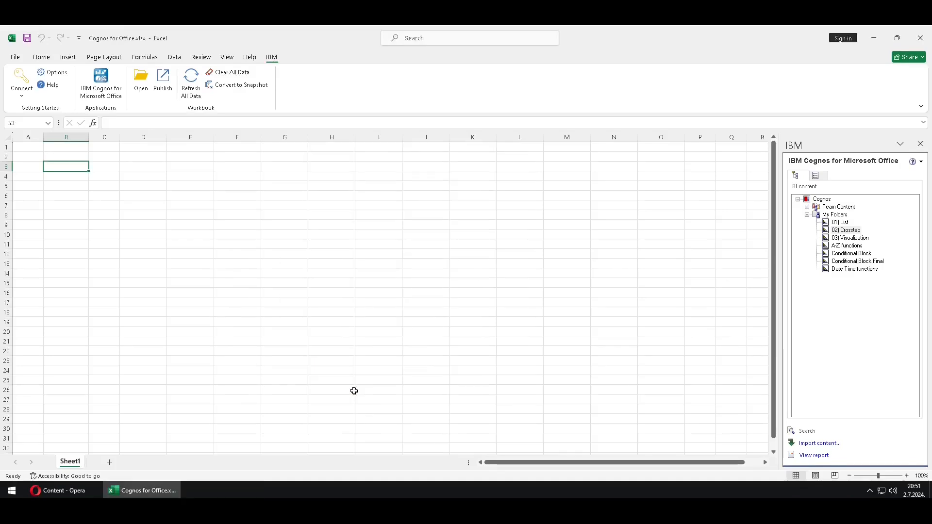
Switch to Cognos Analytics in Opera and check the saved output versions of the 02) Crosstab report
click(57, 491)
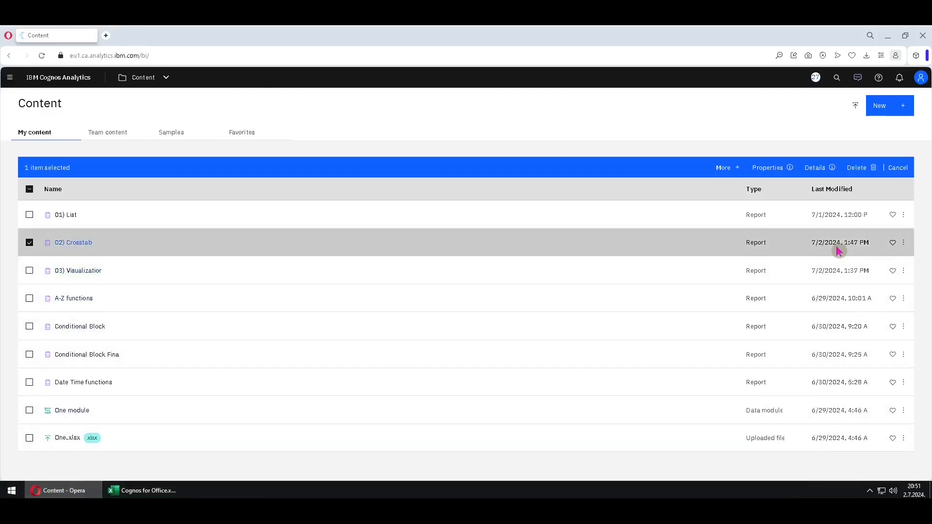
click(903, 245)
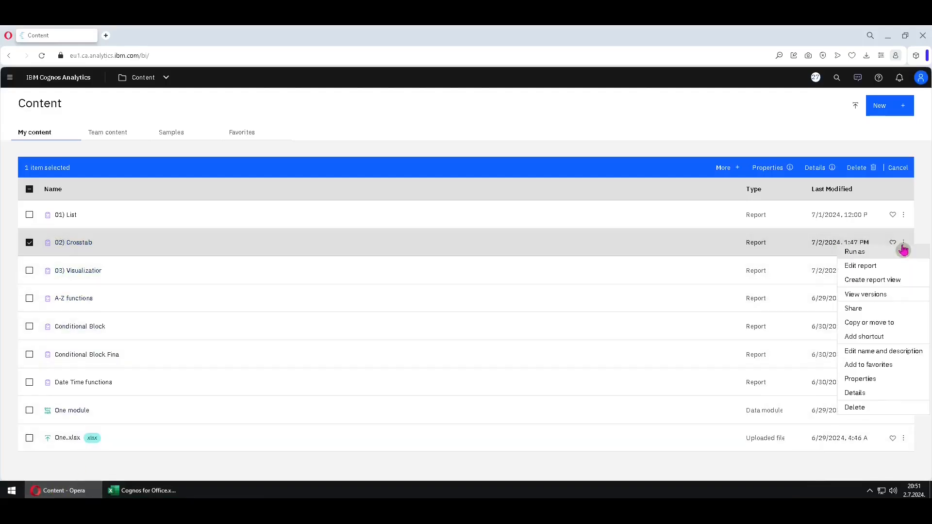
click(894, 298)
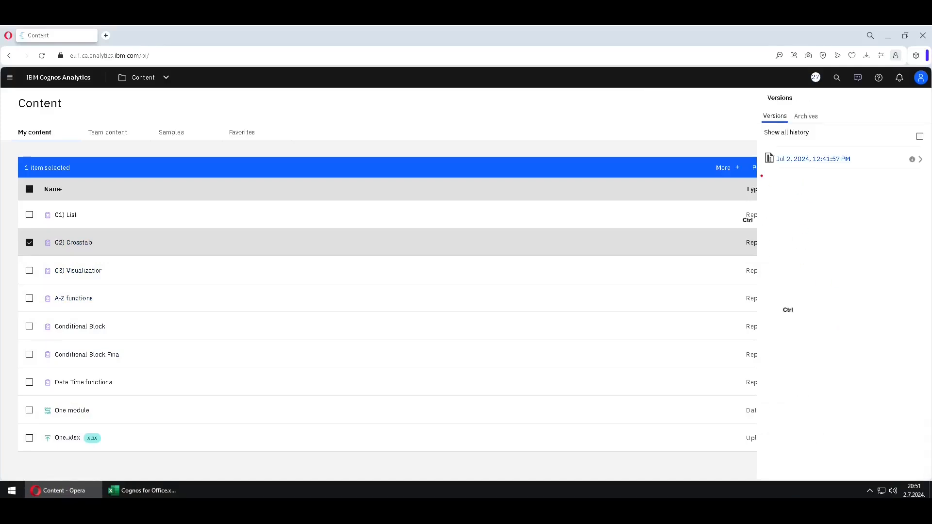
mouse_move(761, 144)
mouse_down()
mouse_move(808, 167)
mouse_move(867, 176)
mouse_up()
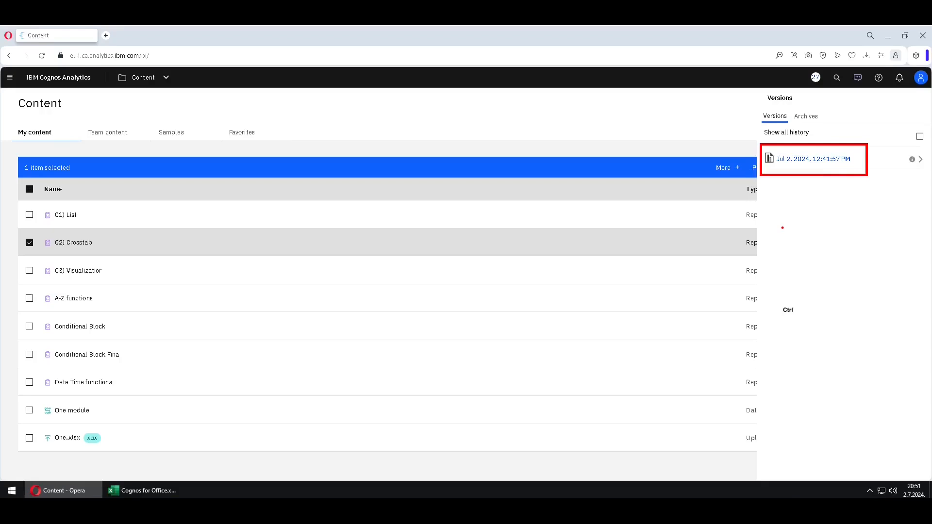
key(Escape)
click(736, 217)
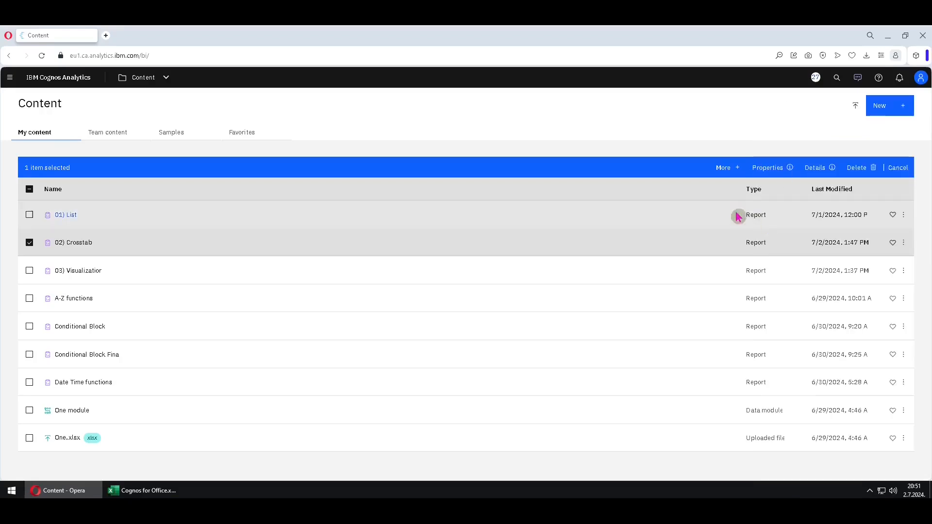
Set the display of report output versions to 4 occurrences in the properties of the 02) Crosstab report
click(906, 247)
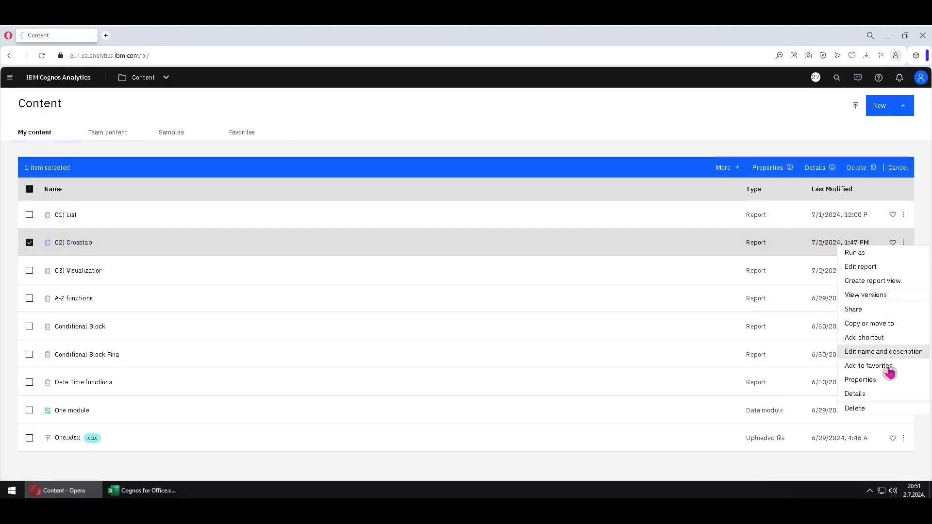
click(878, 385)
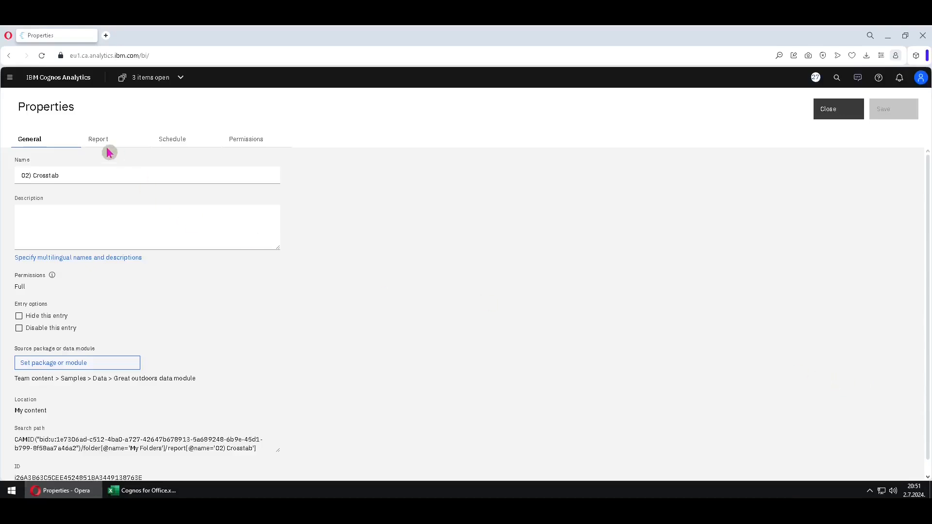
click(103, 146)
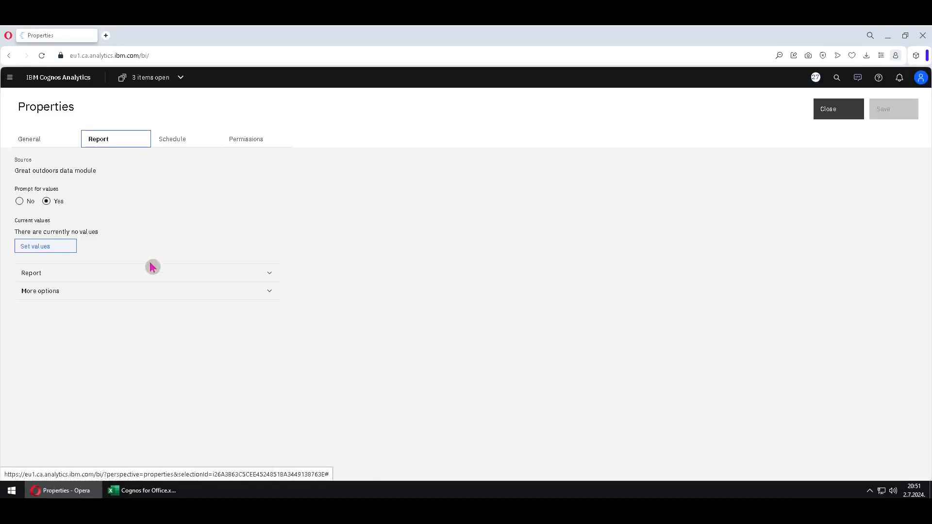
click(127, 295)
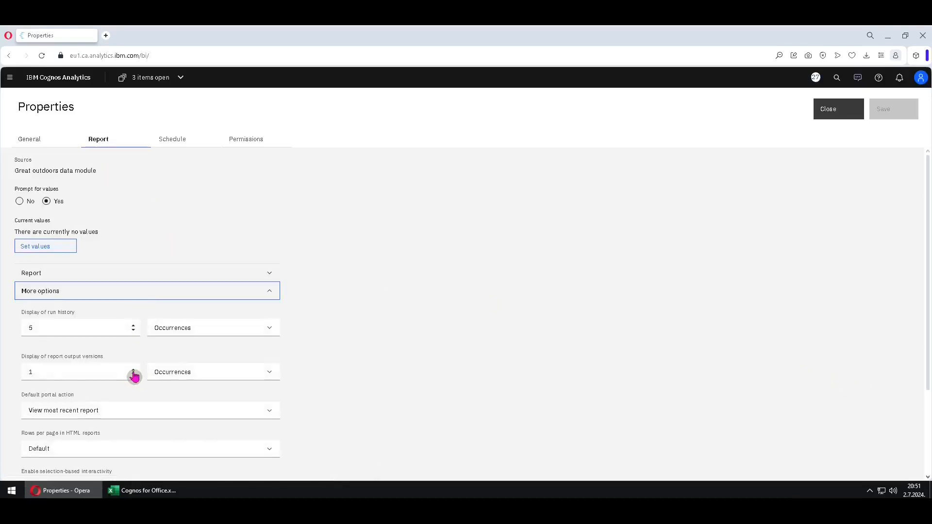
click(133, 372)
click(133, 372)
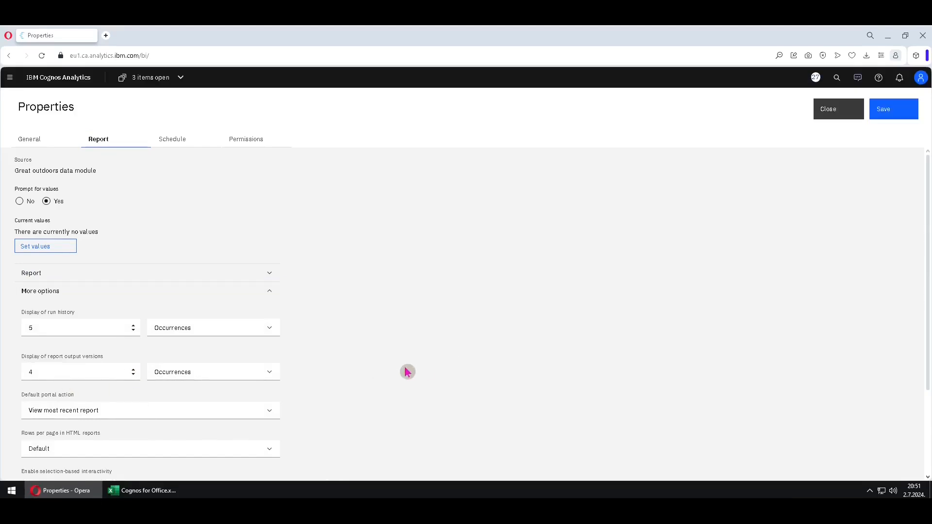
Enable enhanced user features in saved output versions, then save and close the report's properties
scroll(408, 372, down, 3)
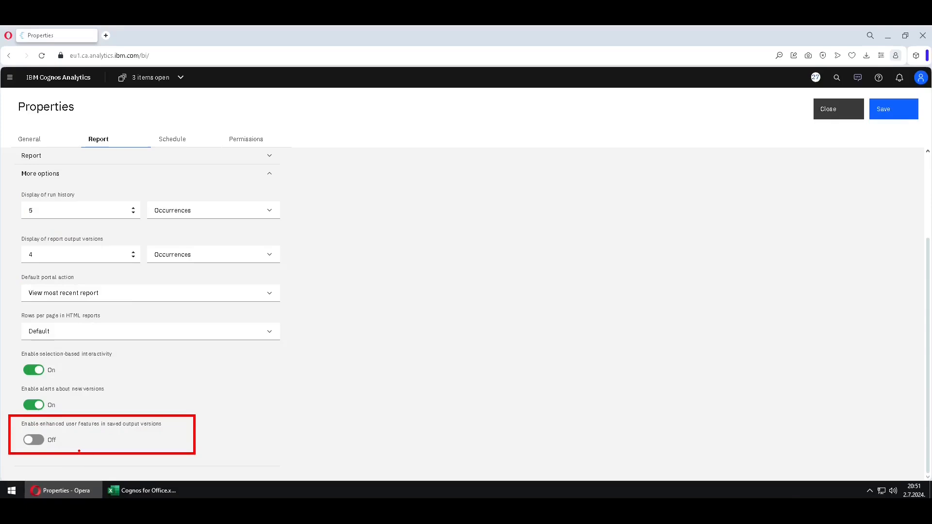
click(35, 440)
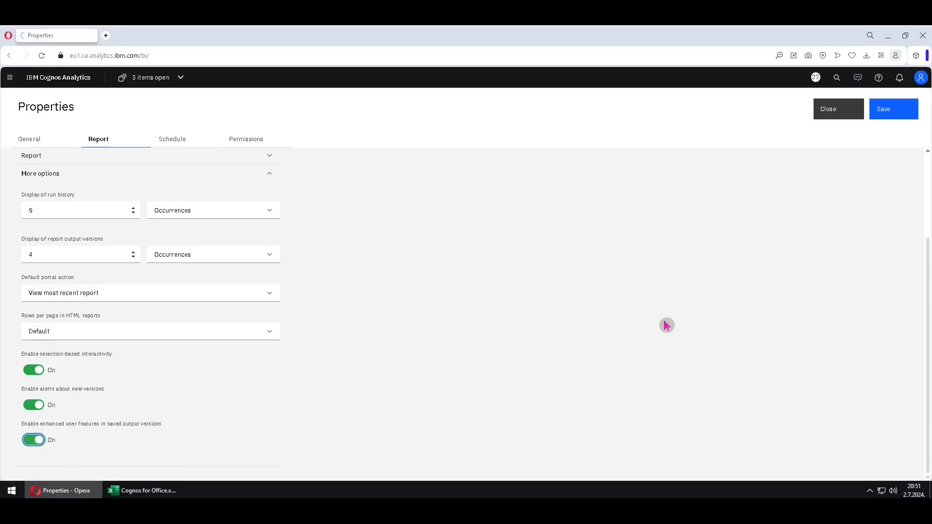
click(888, 115)
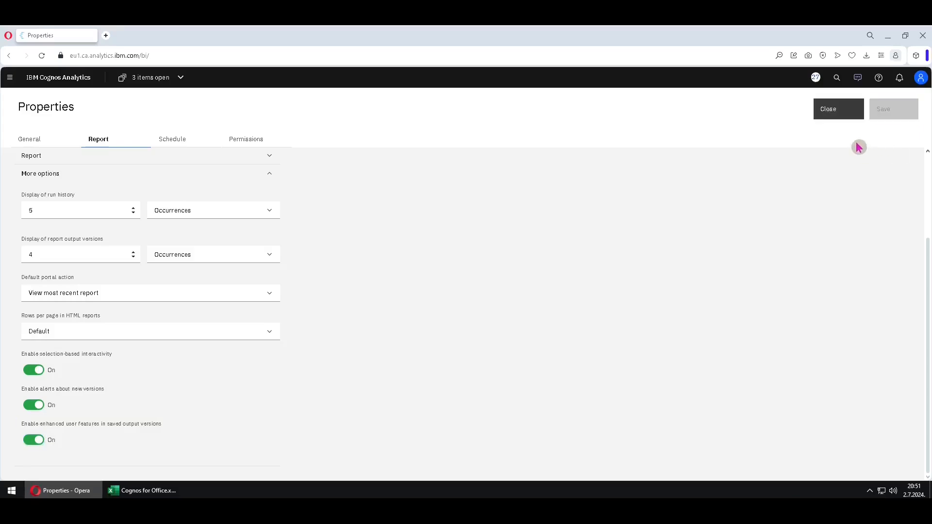
click(845, 110)
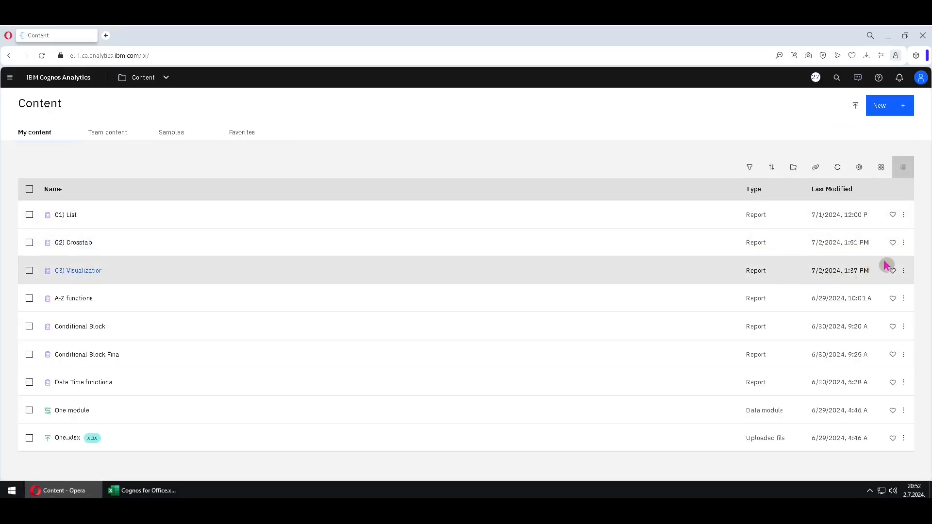
Run the 02) Crosstab report in the background with Excel as the output format
click(905, 246)
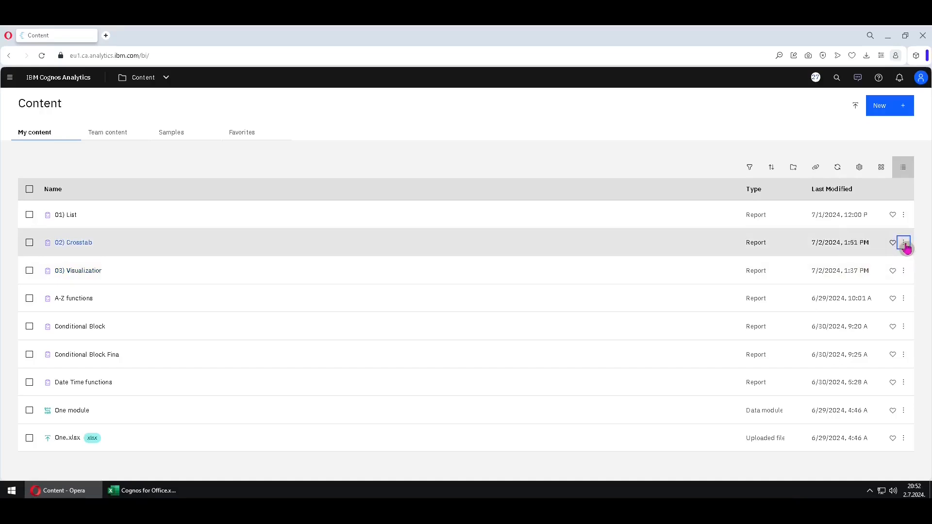
click(884, 253)
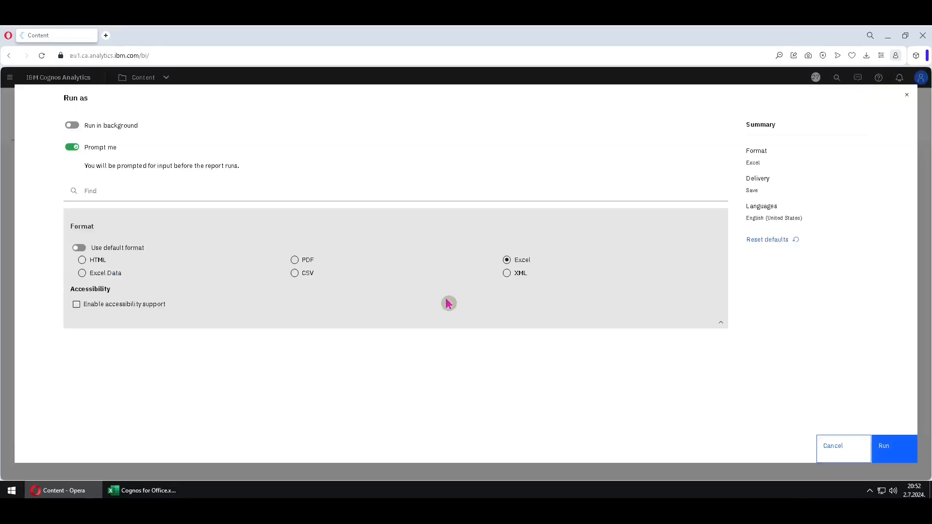
key(ctrl)
click(500, 262)
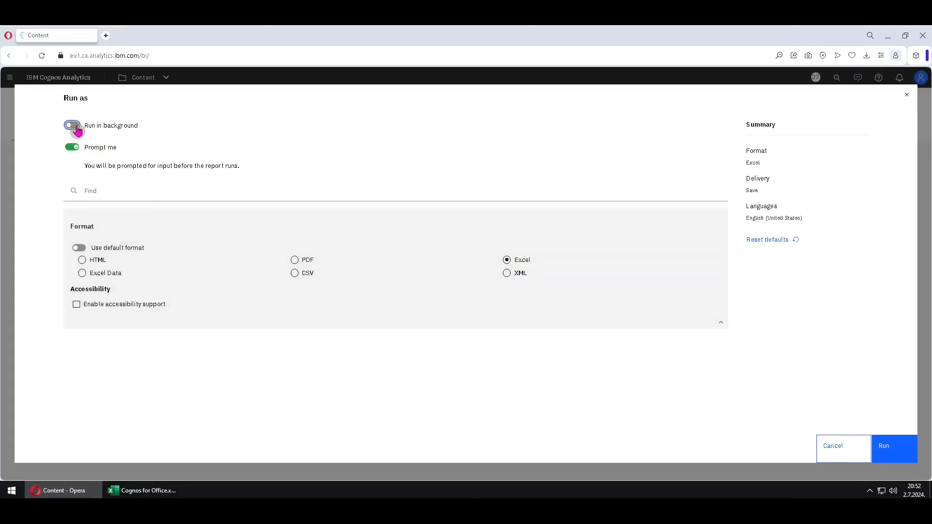
click(76, 127)
click(892, 448)
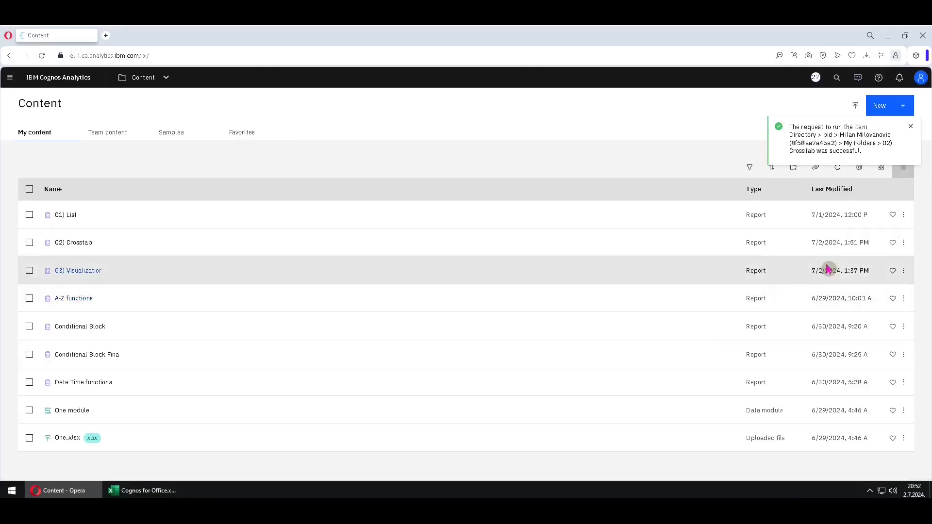
Review the saved output versions of the 02) Crosstab report after the background run, then close the list
click(904, 245)
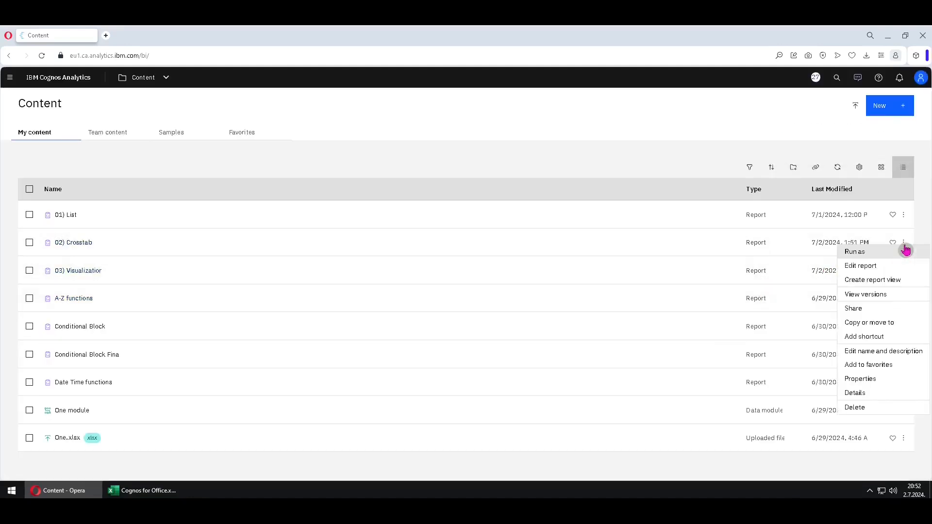
click(896, 297)
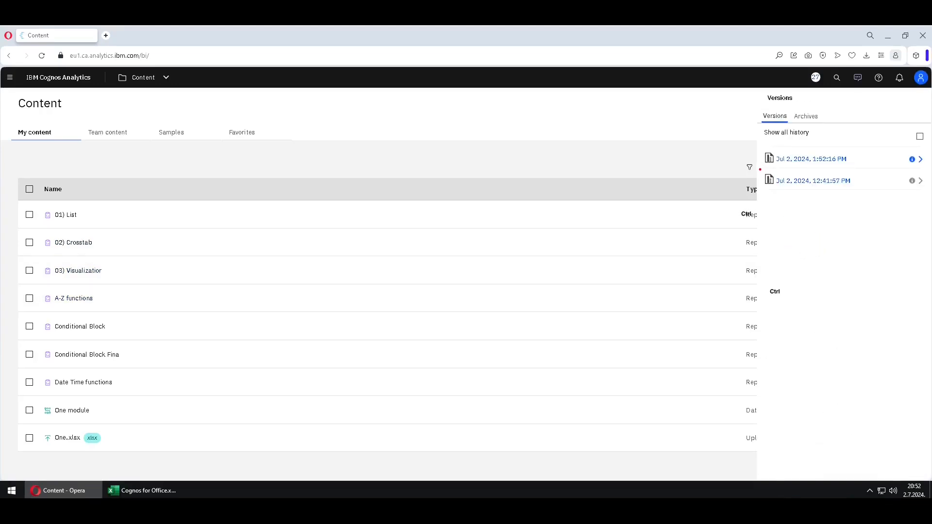
mouse_move(759, 169)
mouse_down()
mouse_move(763, 149)
mouse_move(863, 143)
mouse_up()
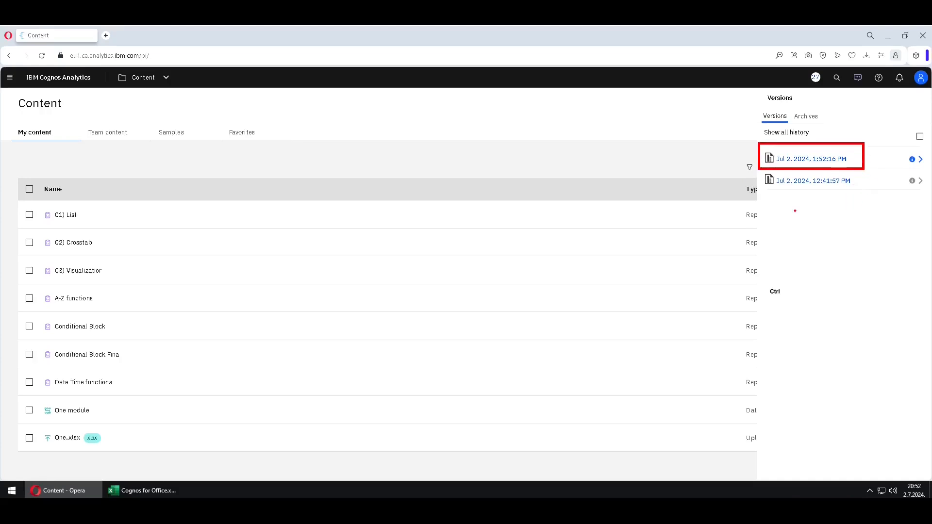
drag(776, 191, 862, 187)
key(Escape)
click(410, 302)
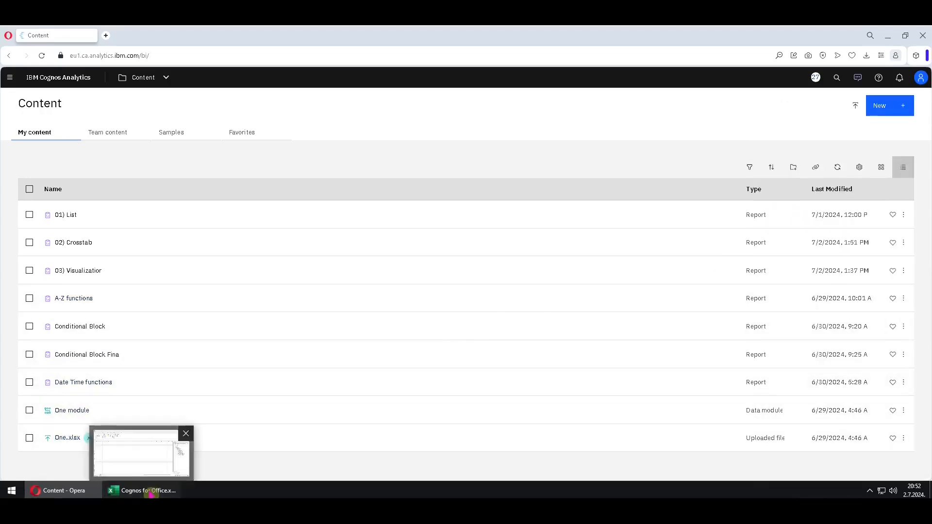
Switch to Excel, start importing the 02) Crosstab report, and choose its specific output version 2.7.2024. 20:52:17
click(150, 493)
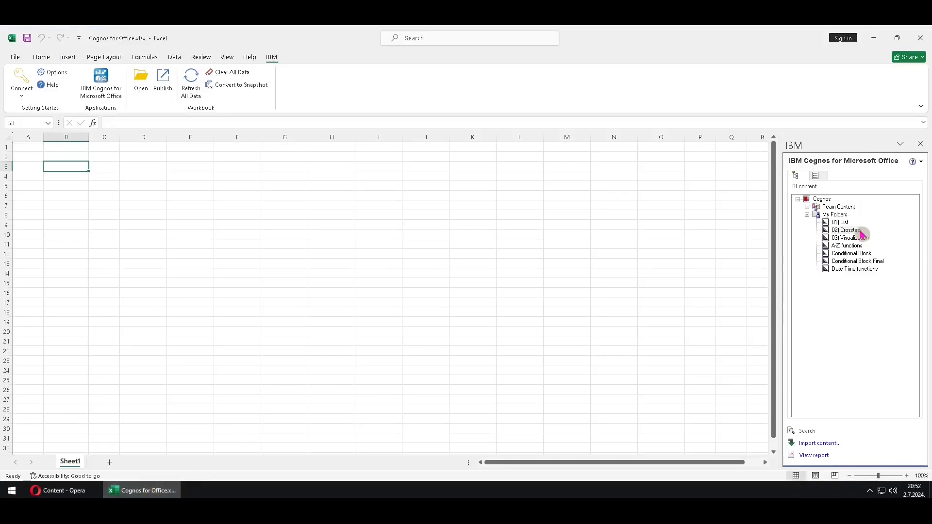
right_click(857, 232)
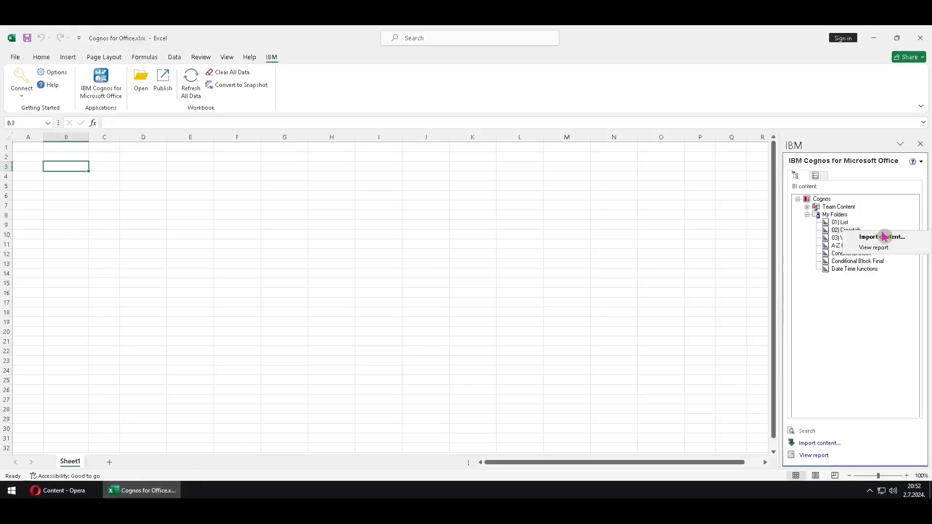
click(901, 239)
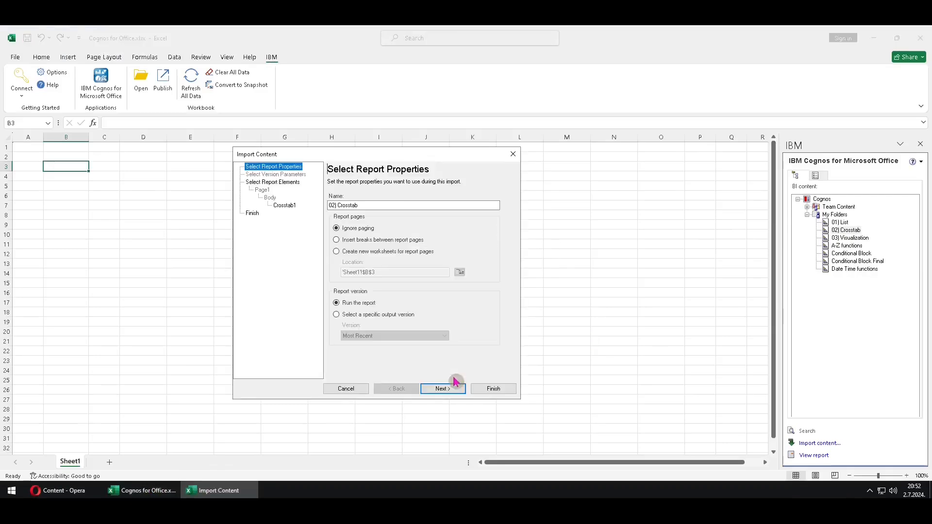
click(339, 316)
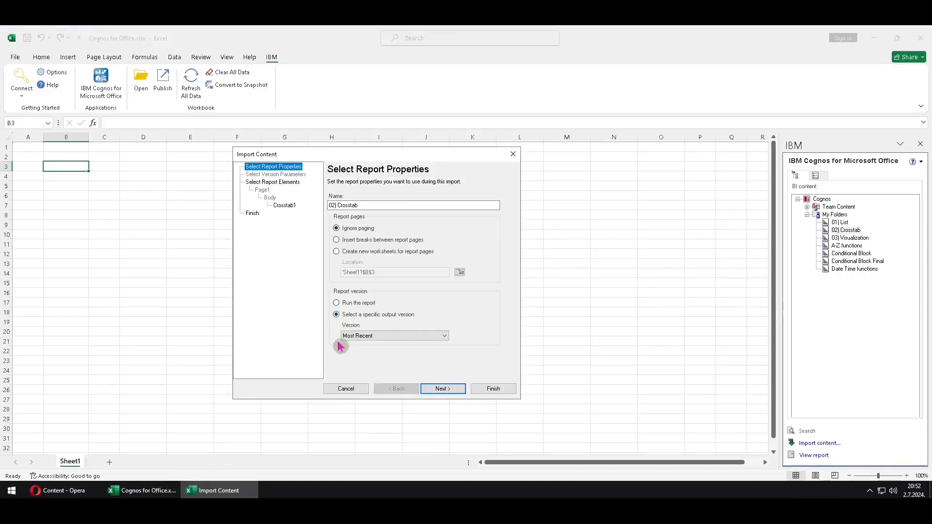
click(444, 336)
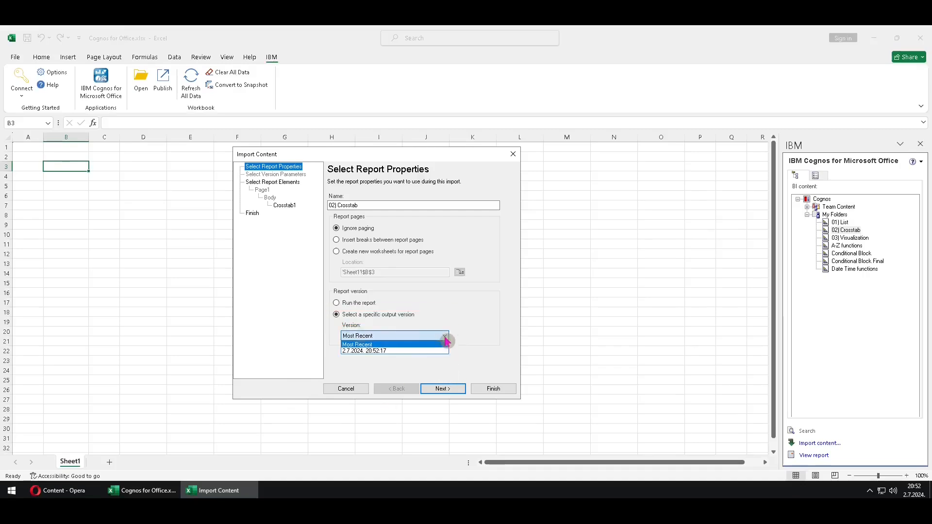
click(407, 350)
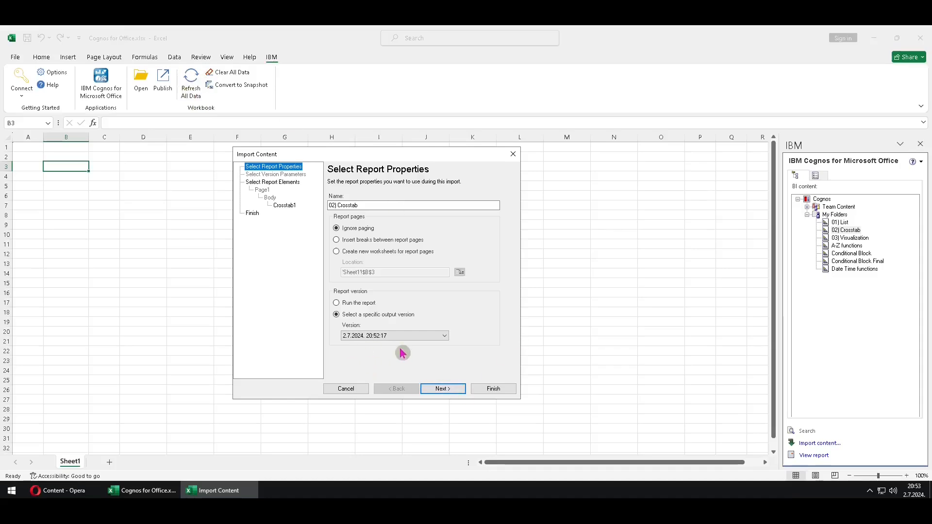
Change the output version to Most Recent and finish importing the 02) Crosstab report into the sheet
click(446, 336)
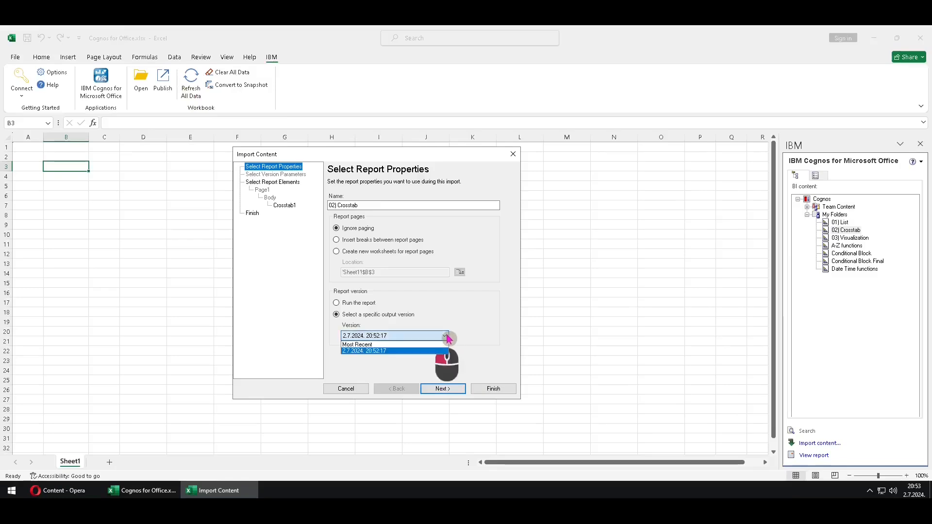
click(394, 345)
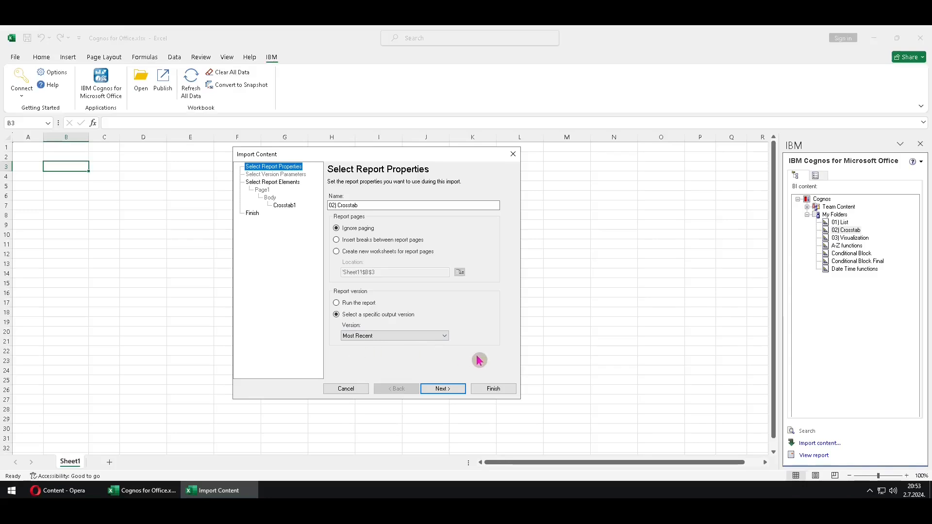
click(500, 390)
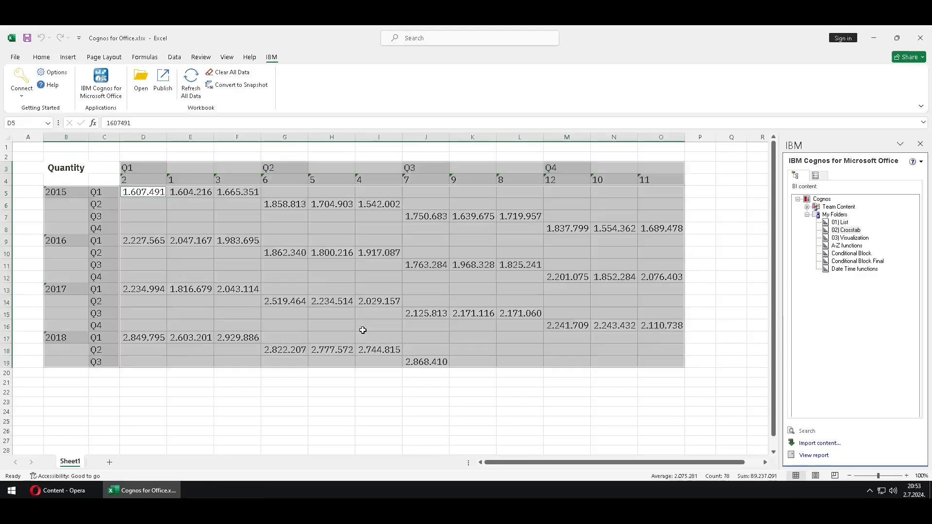
click(442, 392)
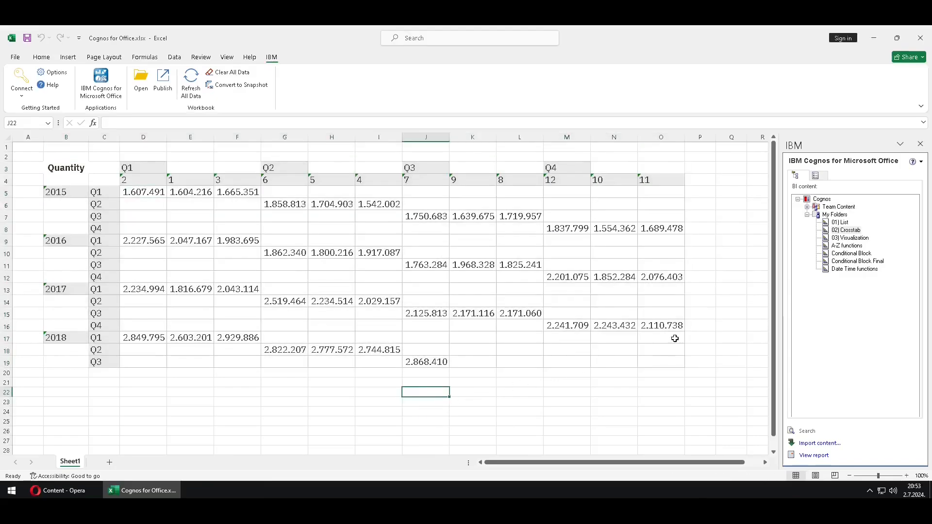
Remove the imported 02) Crosstab report together with its data from the workbook
click(816, 176)
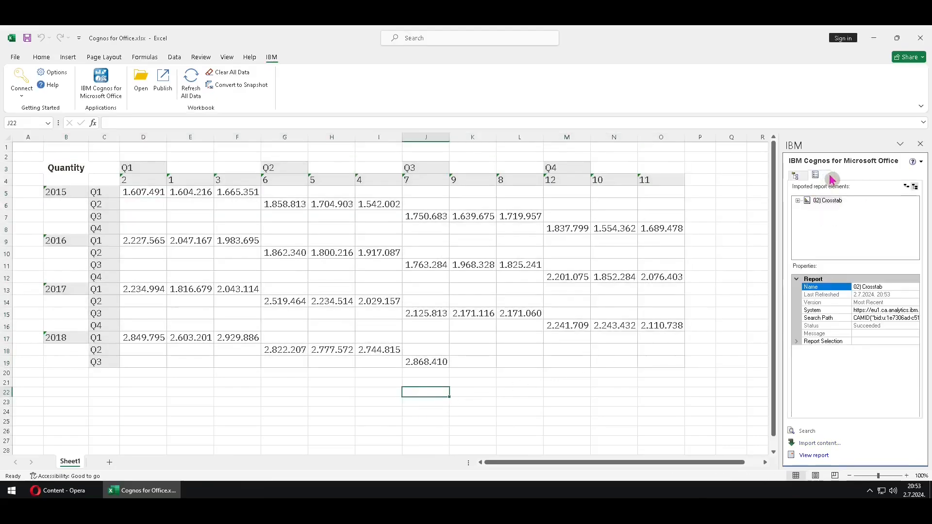
right_click(834, 205)
click(859, 279)
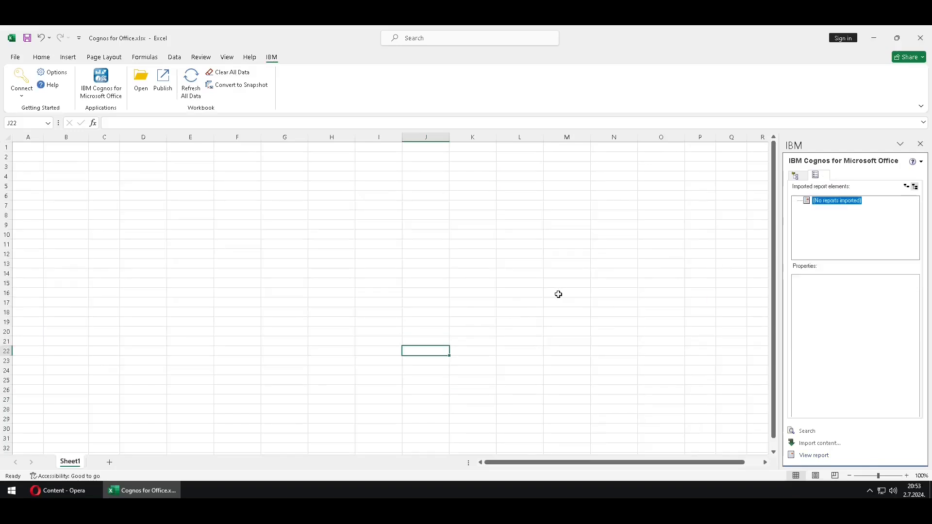
Import the 02) Crosstab report at cell B3 with Ignore formatting enabled for the Crosstab1 element
click(70, 168)
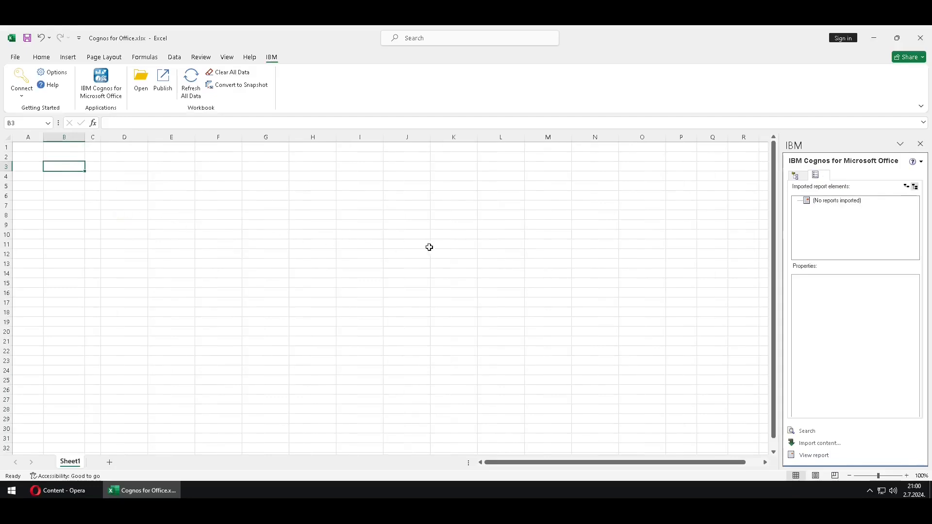
click(801, 178)
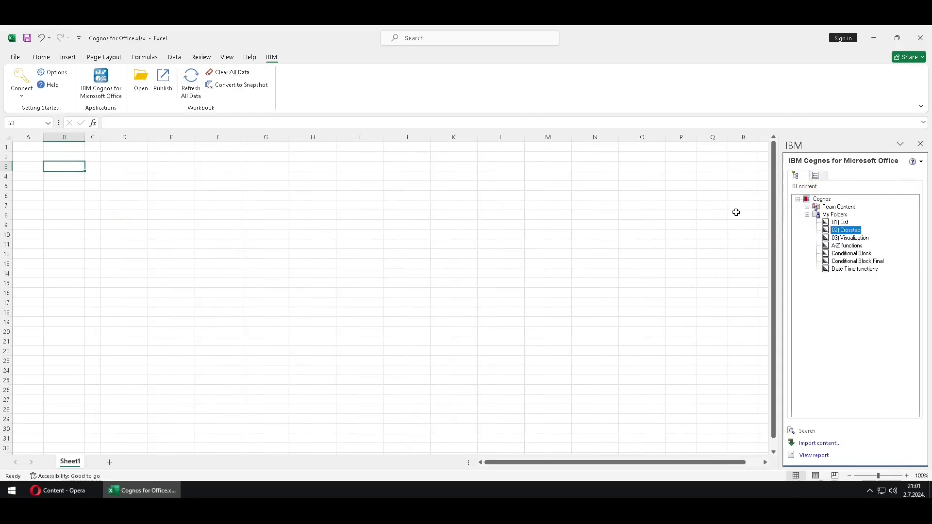
double_click(856, 231)
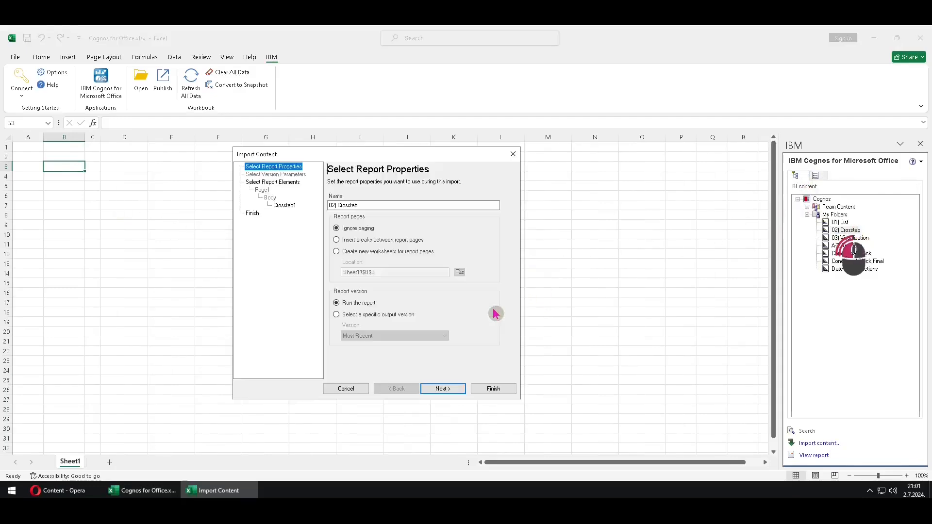
click(292, 206)
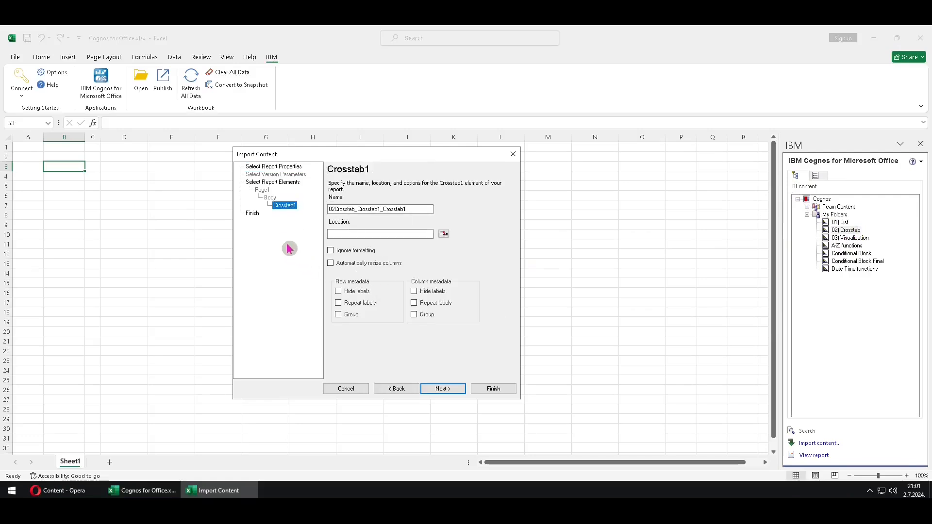
click(330, 251)
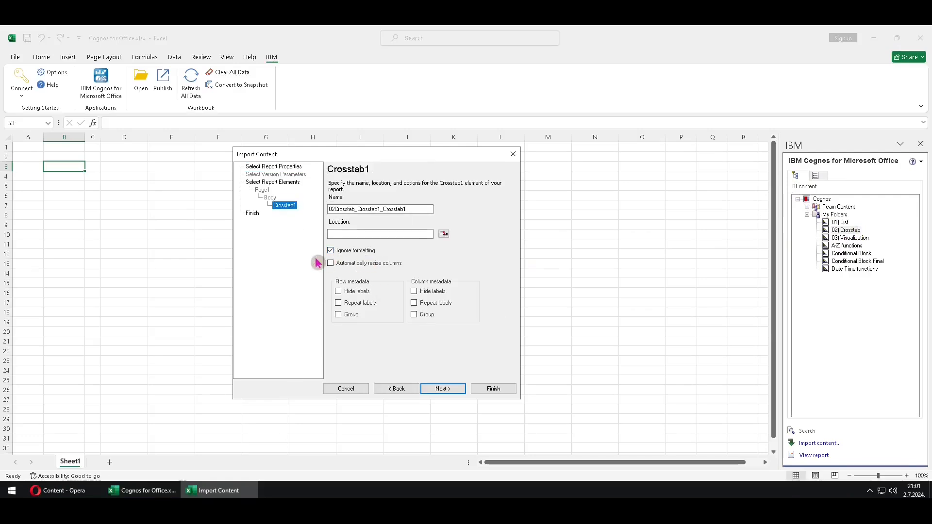
click(504, 389)
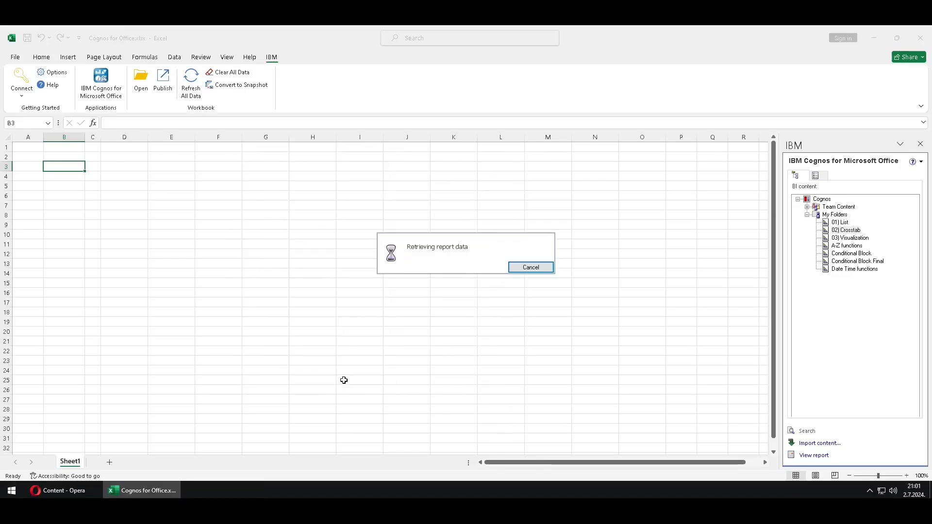
click(295, 353)
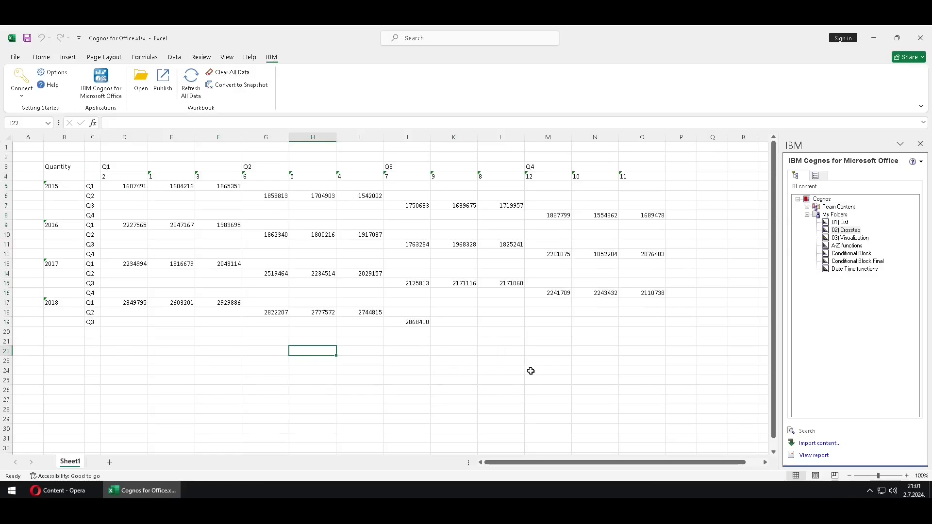
Remove the unformatted 02) Crosstab report and its data from the workbook
click(816, 175)
click(831, 201)
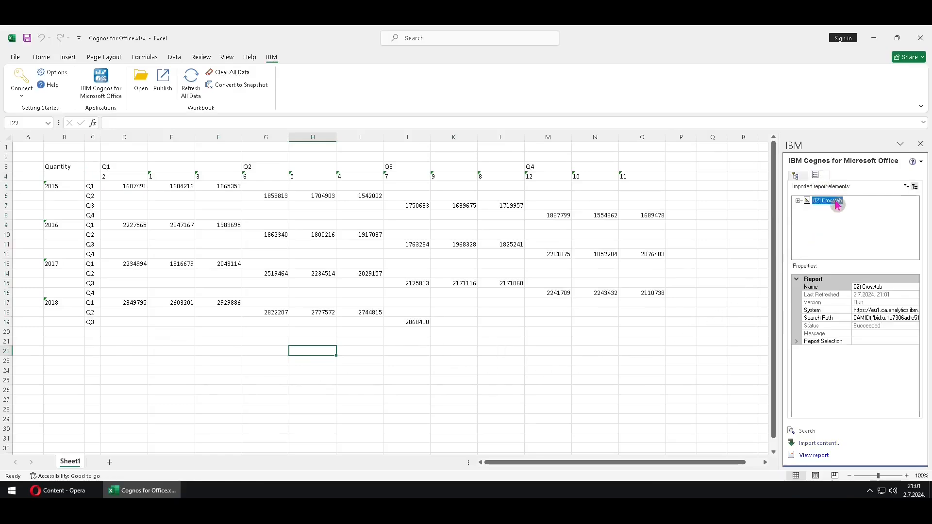
right_click(836, 204)
click(868, 278)
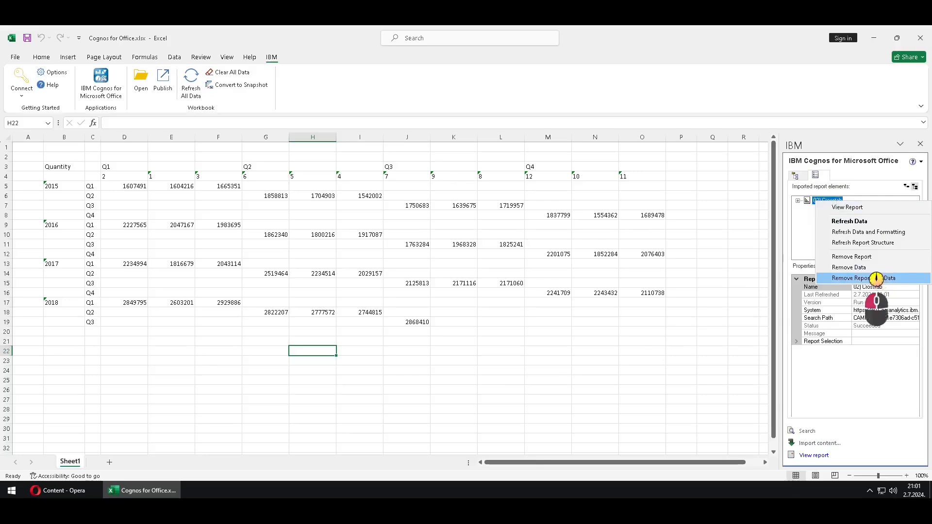
Narrow columns B through L of the empty sheet to one uniform small width
click(58, 166)
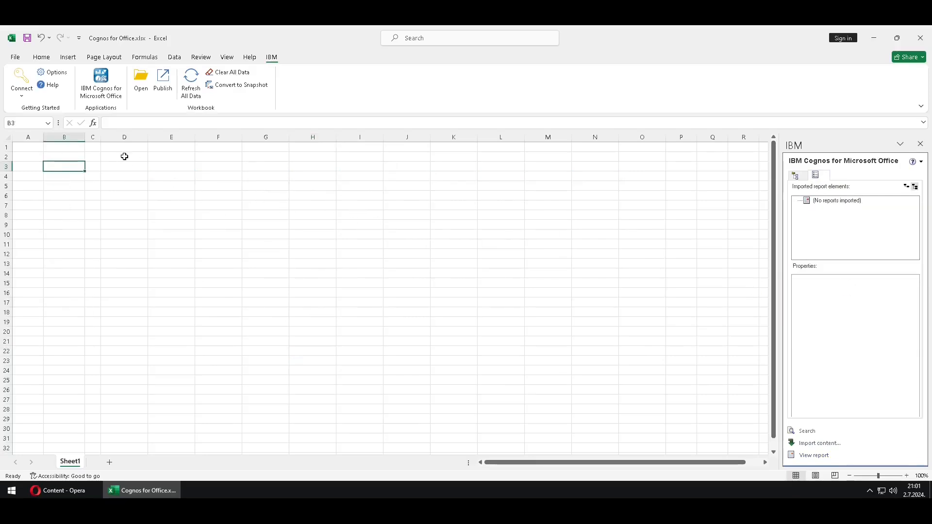
click(75, 137)
mouse_move(491, 141)
mouse_down()
mouse_move(520, 140)
mouse_move(498, 141)
mouse_up()
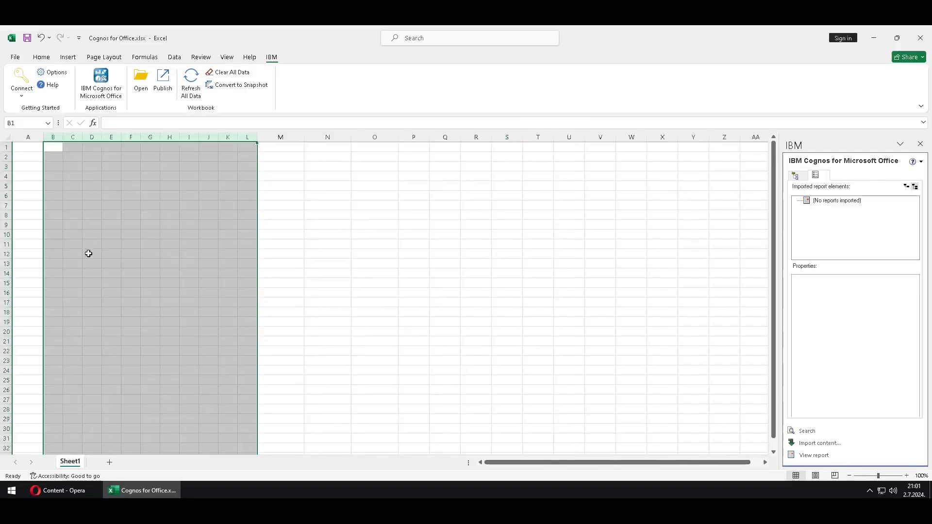
Import the 02) Crosstab report at cell B3 with Automatically resize columns enabled for the Crosstab1 element
click(53, 167)
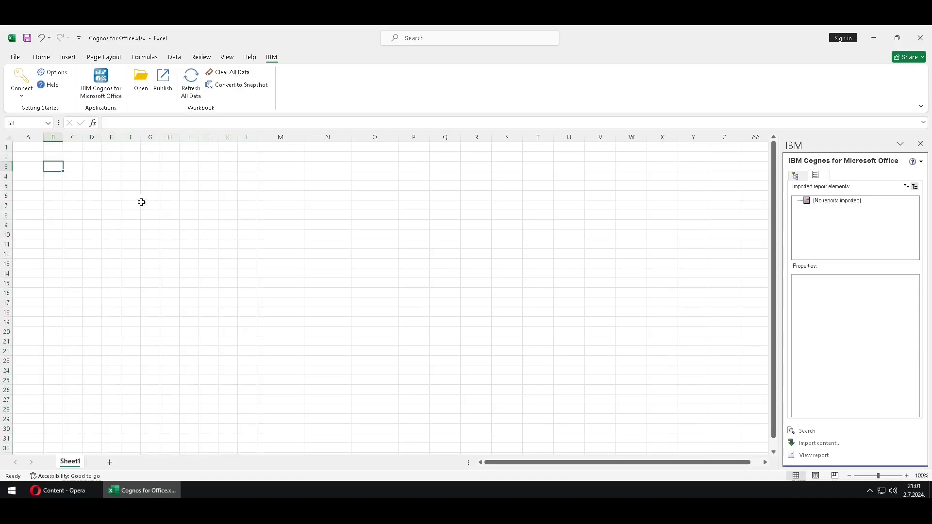
click(796, 176)
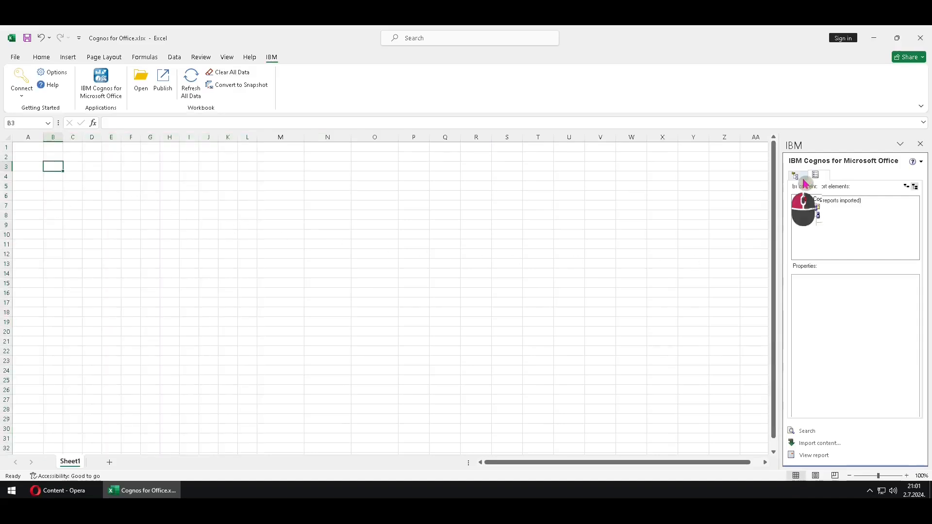
click(849, 230)
double_click(854, 232)
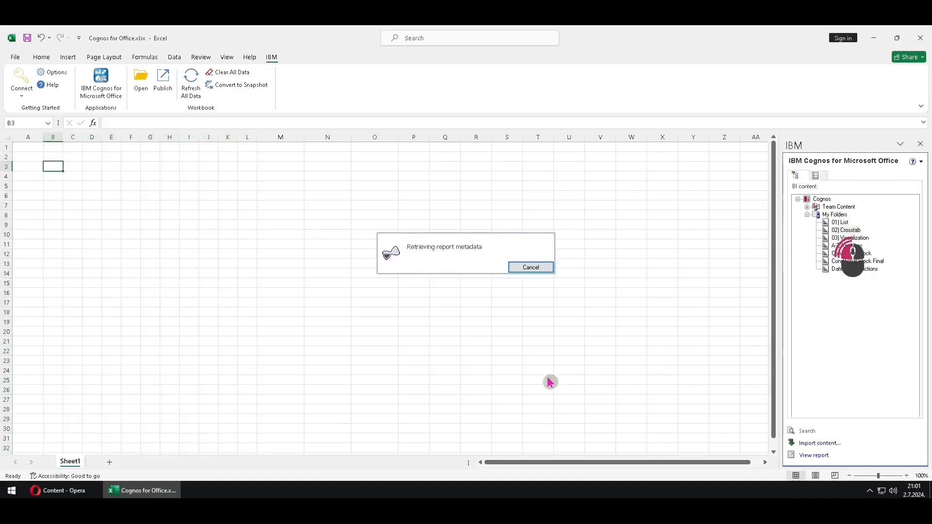
click(278, 208)
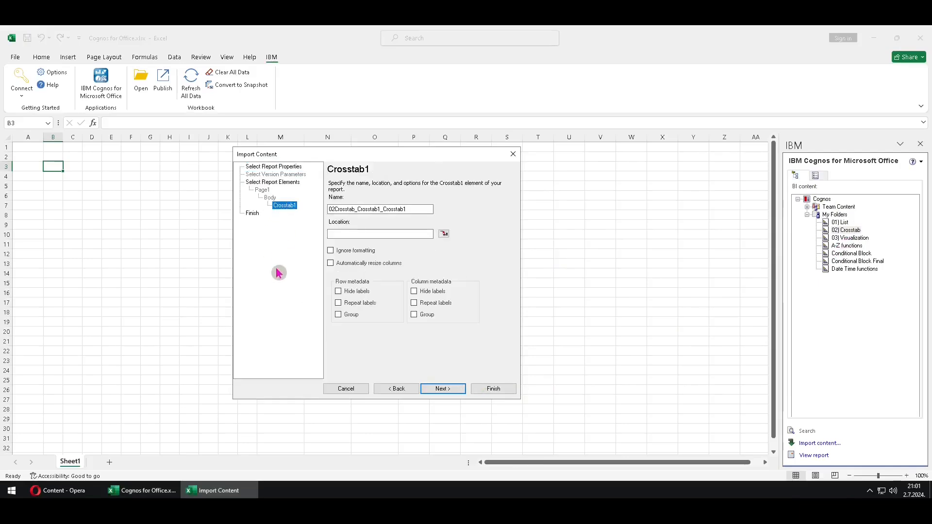
click(331, 265)
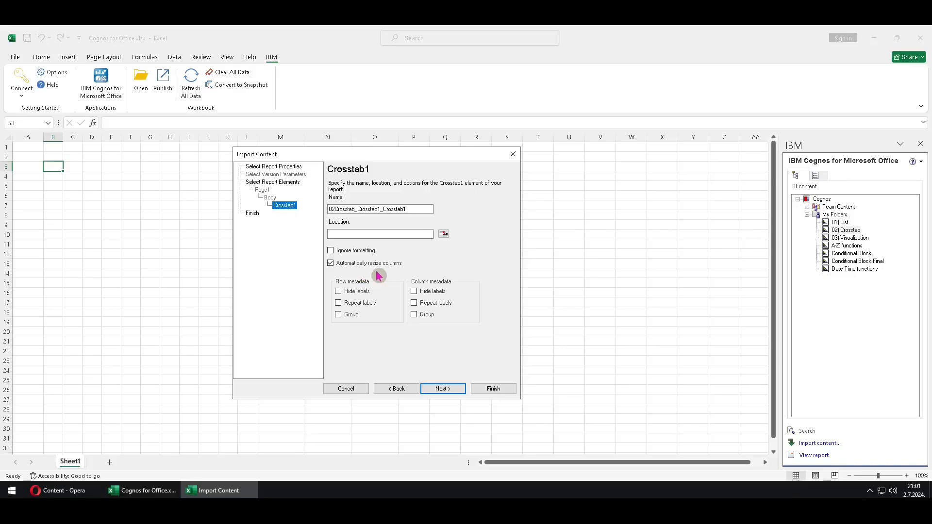
click(500, 390)
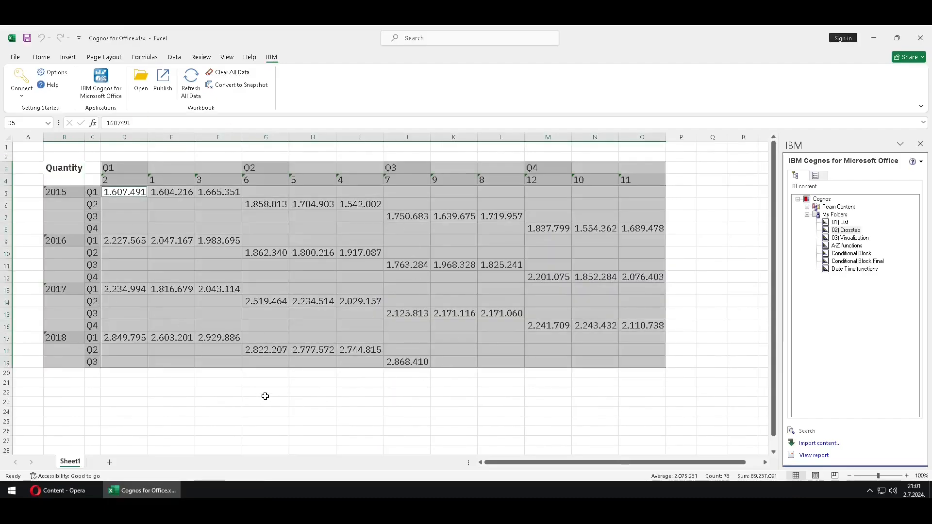
click(265, 395)
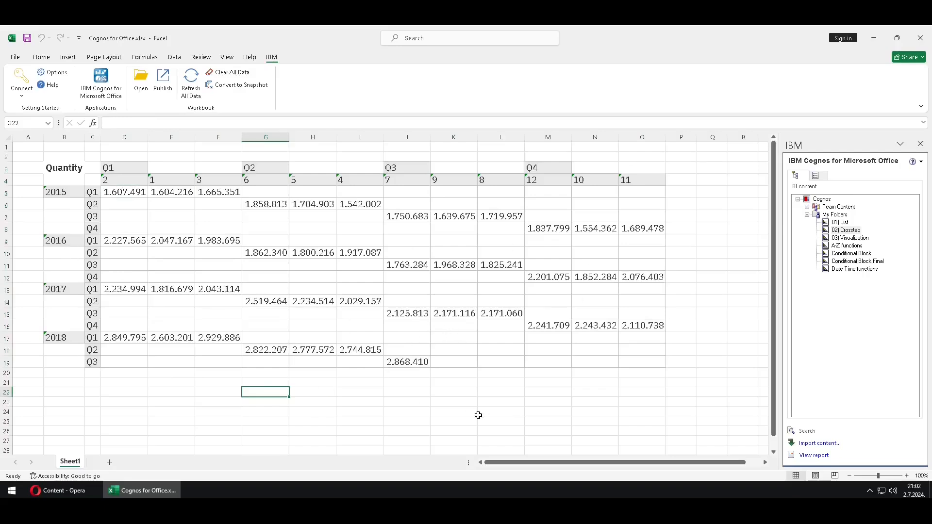
Remove the 02) Crosstab report and its data imported with automatic column resizing
click(820, 176)
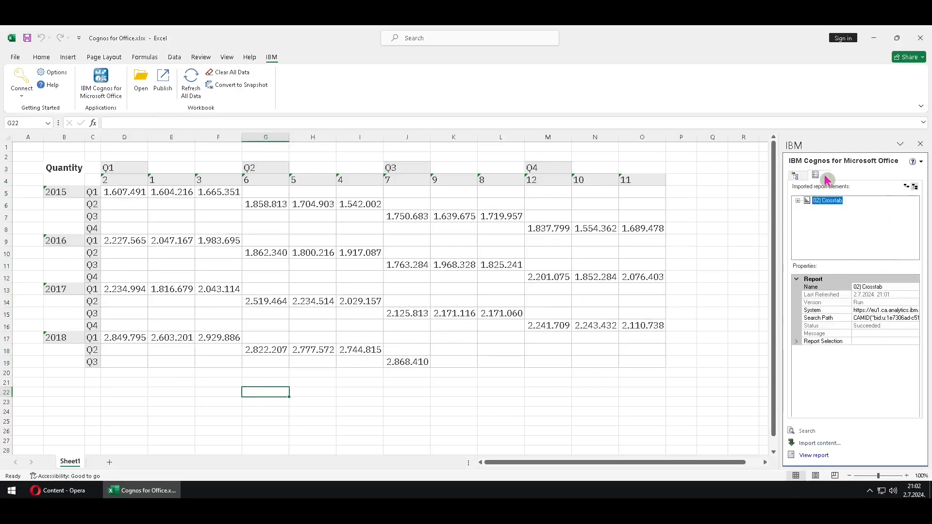
right_click(834, 203)
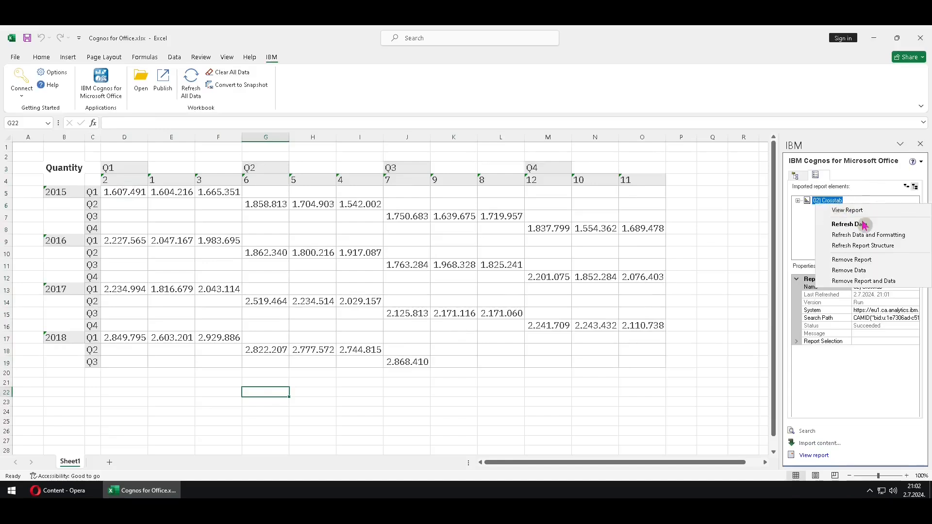
click(865, 283)
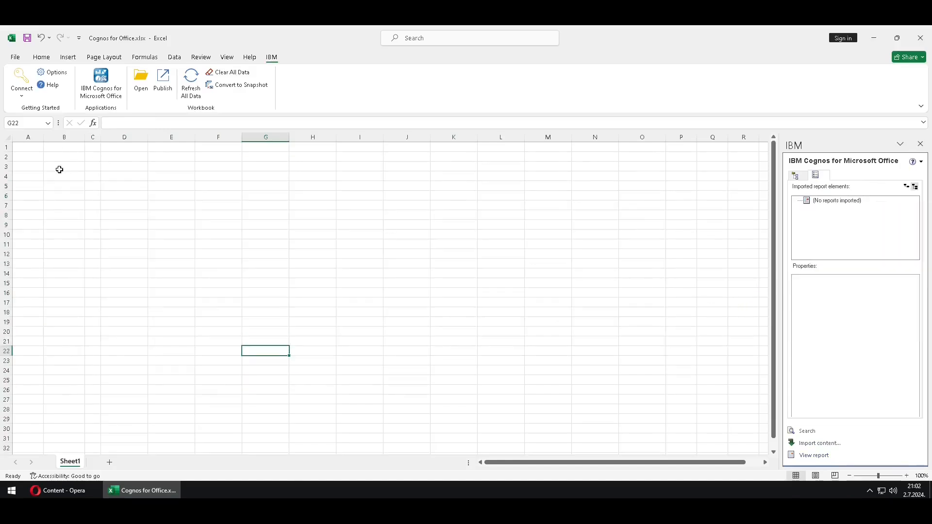
Import the 02) Crosstab report at cell B3 with Hide labels enabled for the row metadata of the Crosstab1 element
click(59, 170)
click(796, 176)
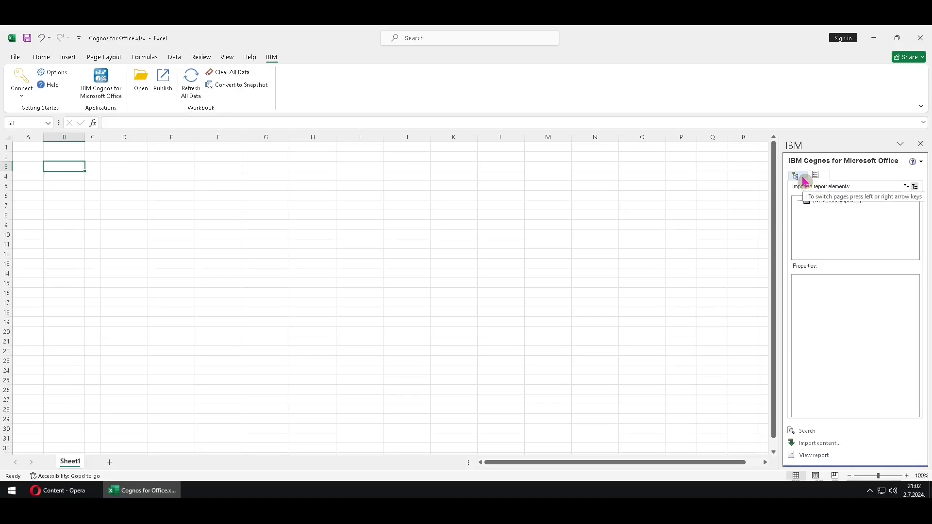
double_click(857, 235)
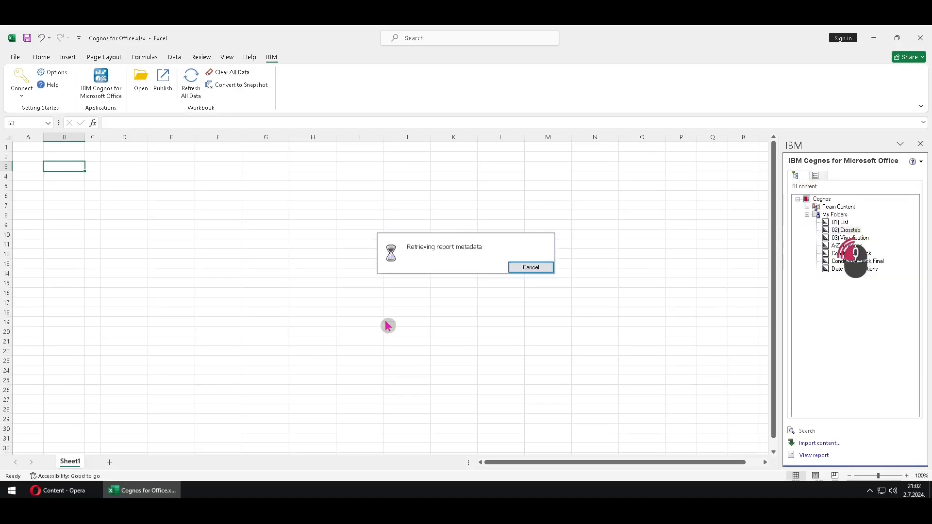
click(293, 209)
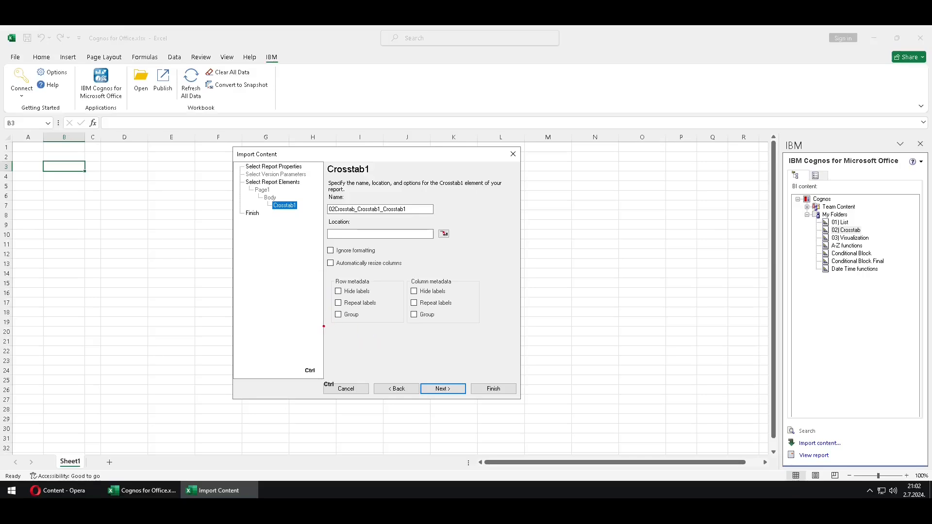
mouse_move(324, 327)
mouse_down()
mouse_move(411, 268)
mouse_move(485, 268)
mouse_up()
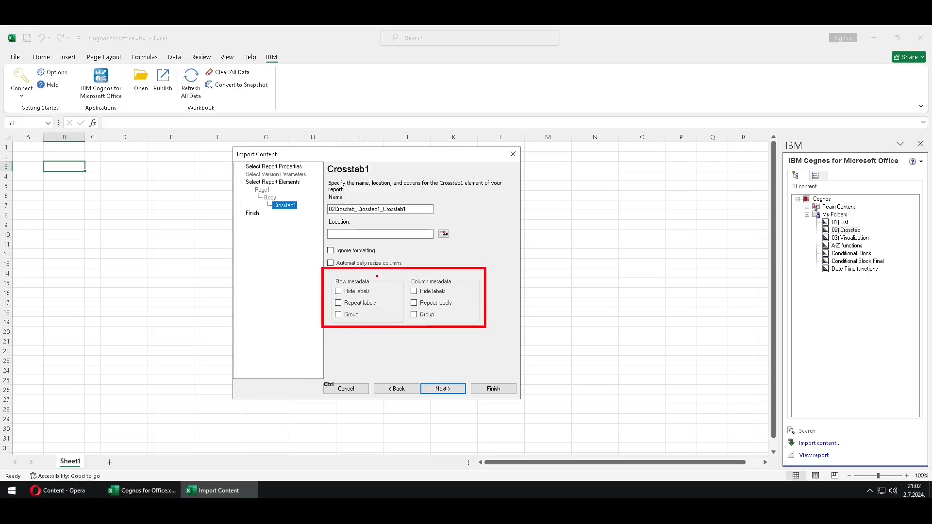
drag(358, 277, 371, 270)
drag(442, 276, 453, 270)
key(Escape)
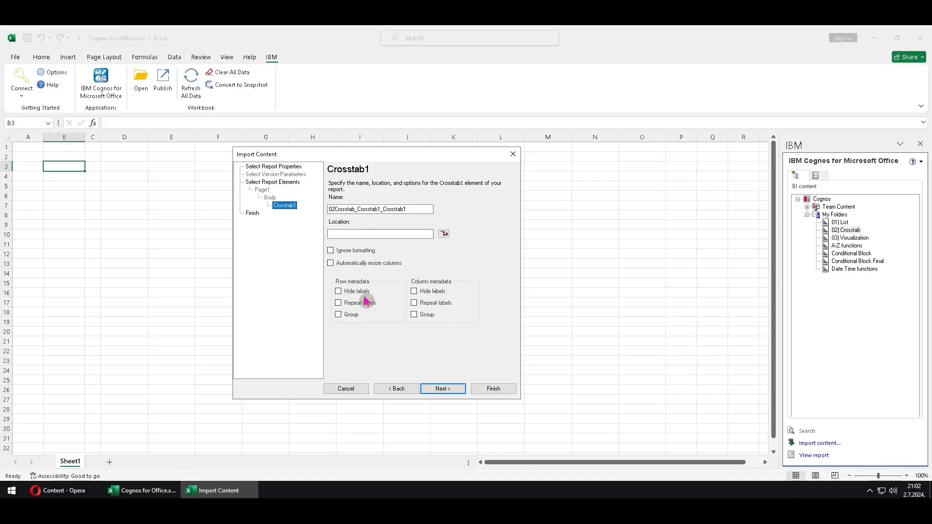
click(339, 291)
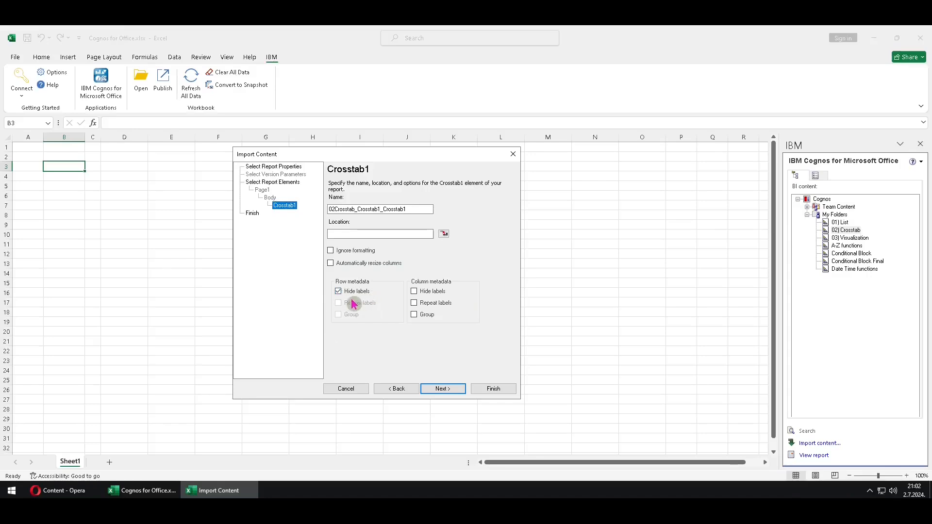
click(496, 389)
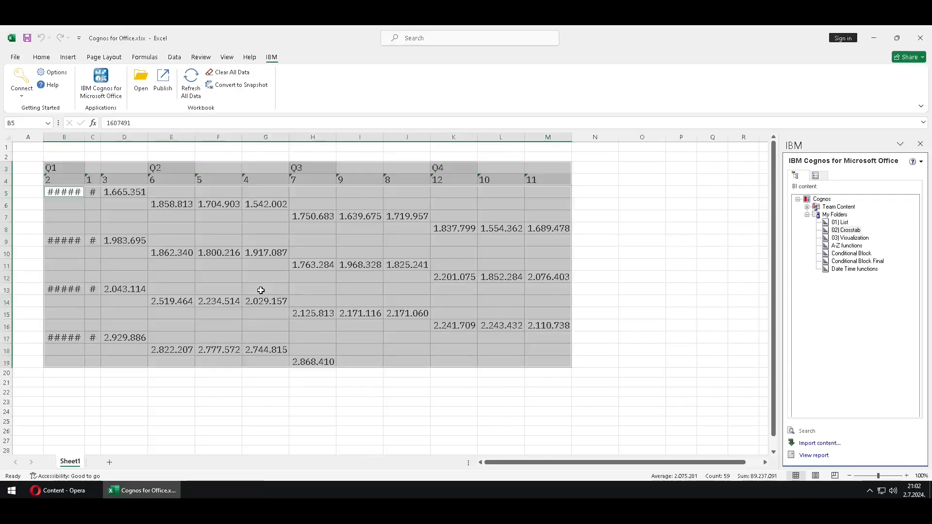
click(229, 383)
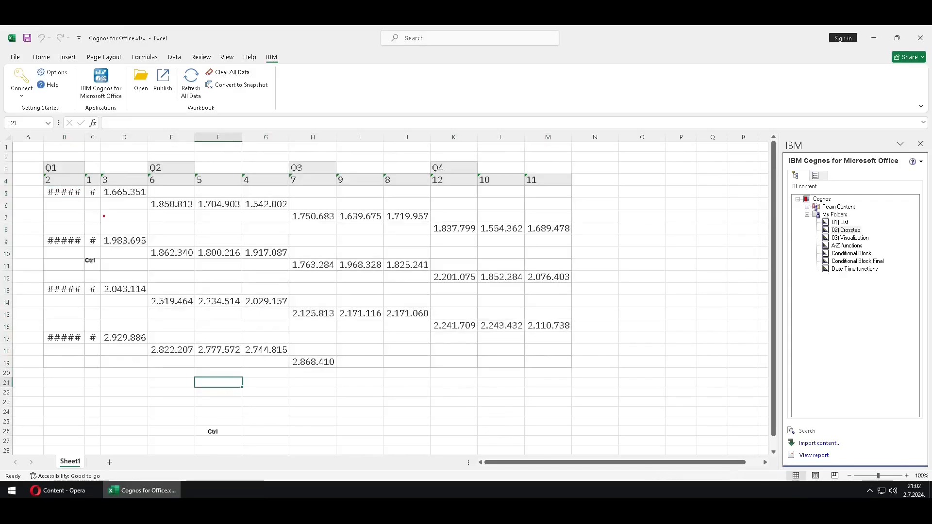
Compare the imported crosstab's row and column labels with the original 02) Crosstab report in Cognos Analytics in Opera, and return to Excel
drag(33, 155, 598, 191)
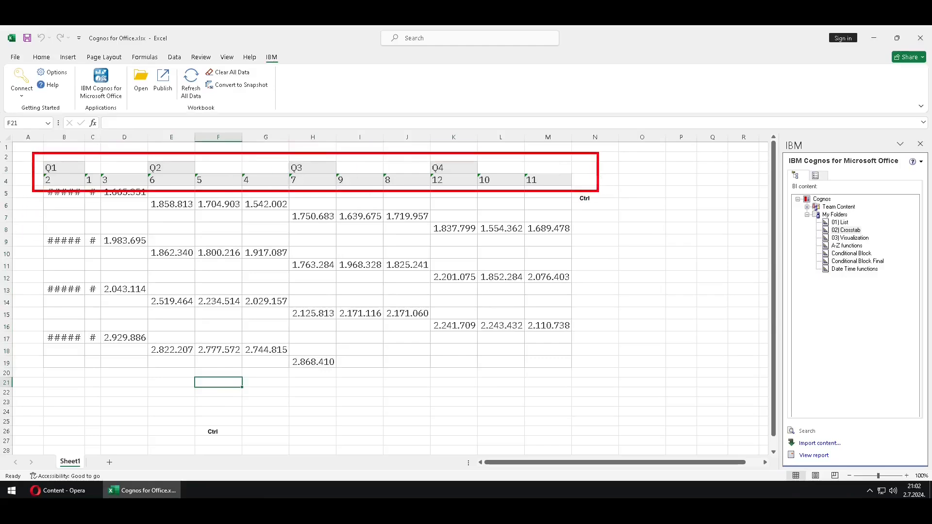
drag(60, 380, 2, 188)
key(Escape)
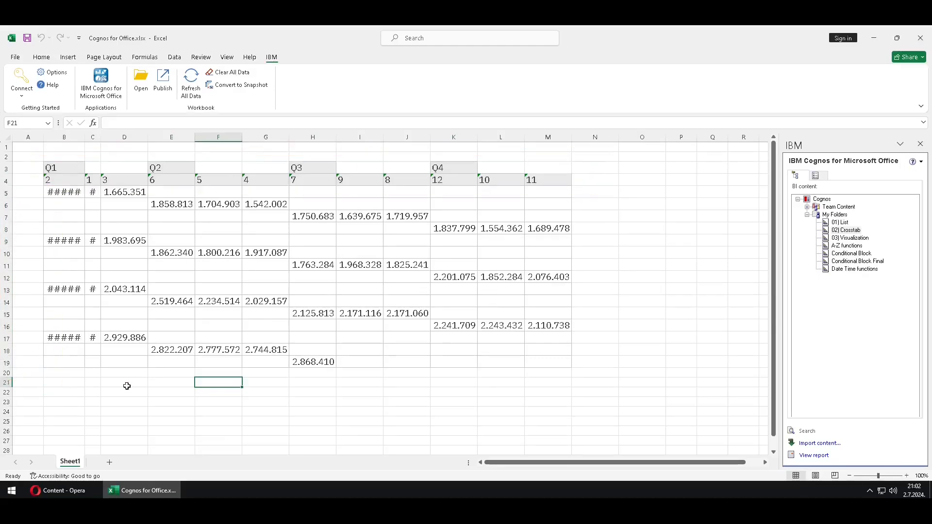
click(73, 494)
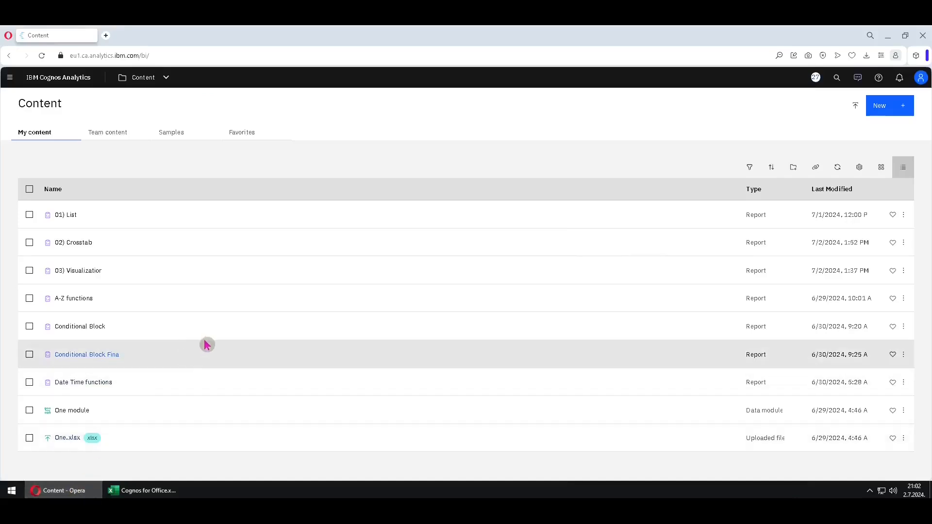
click(165, 85)
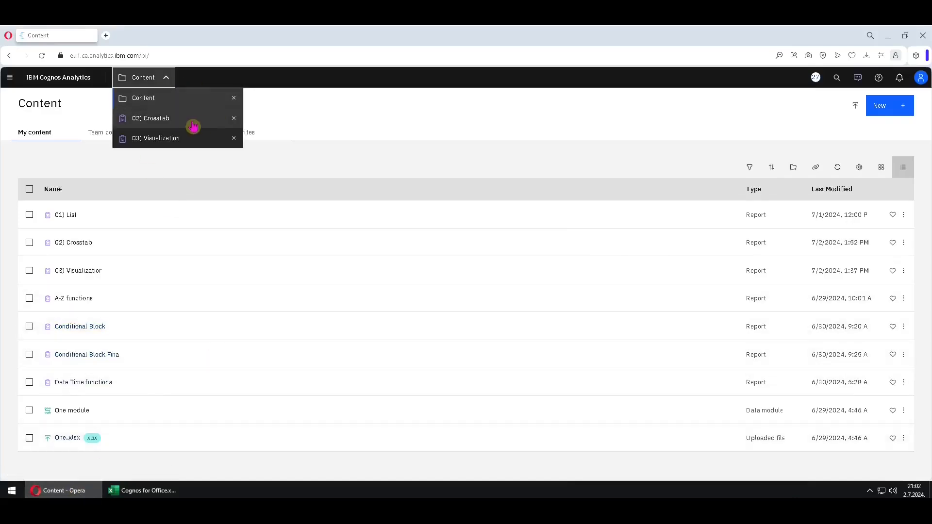
click(151, 119)
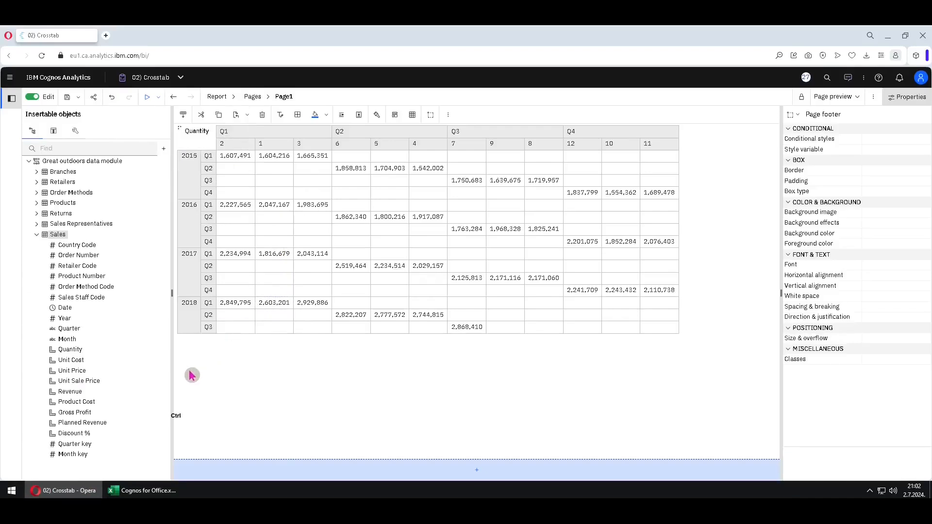
mouse_move(162, 344)
mouse_down()
mouse_move(208, 92)
mouse_move(224, 121)
mouse_up()
click(141, 490)
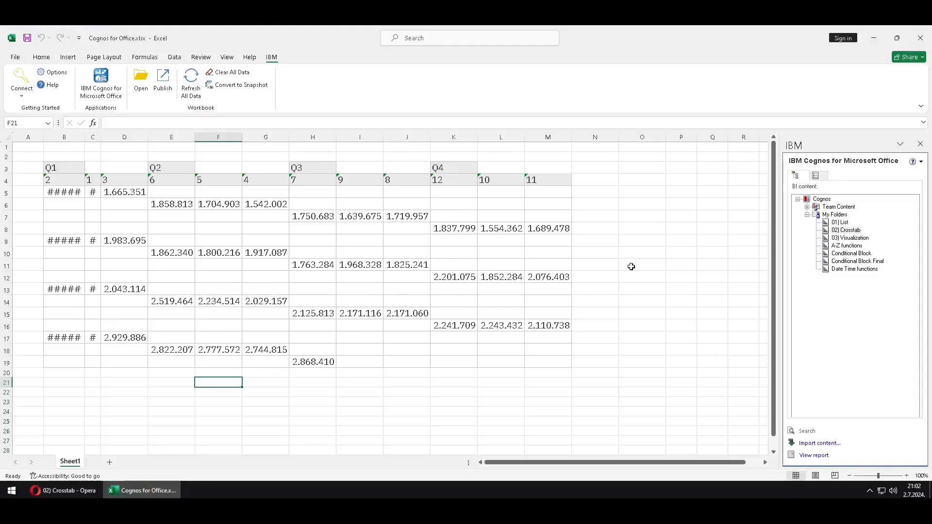
Remove the 02) Crosstab report and its data imported with hidden row labels
click(816, 176)
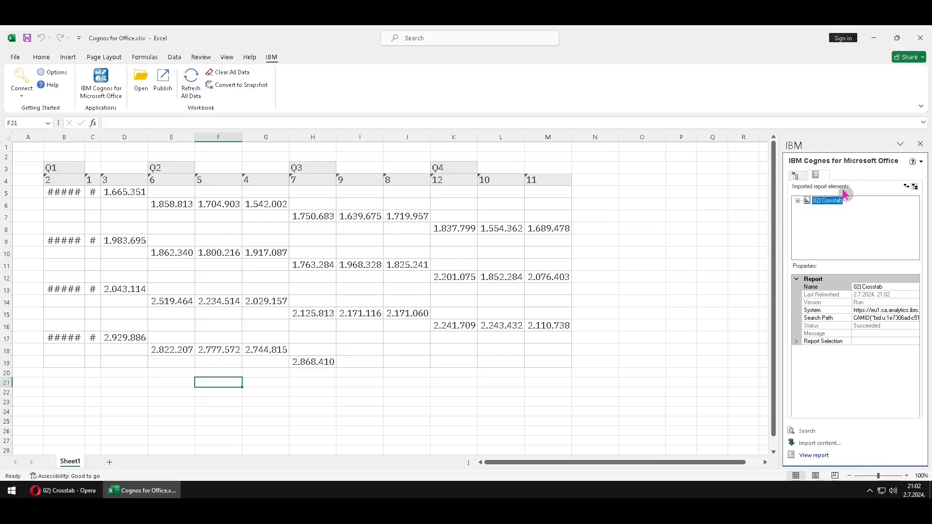
right_click(828, 201)
click(864, 278)
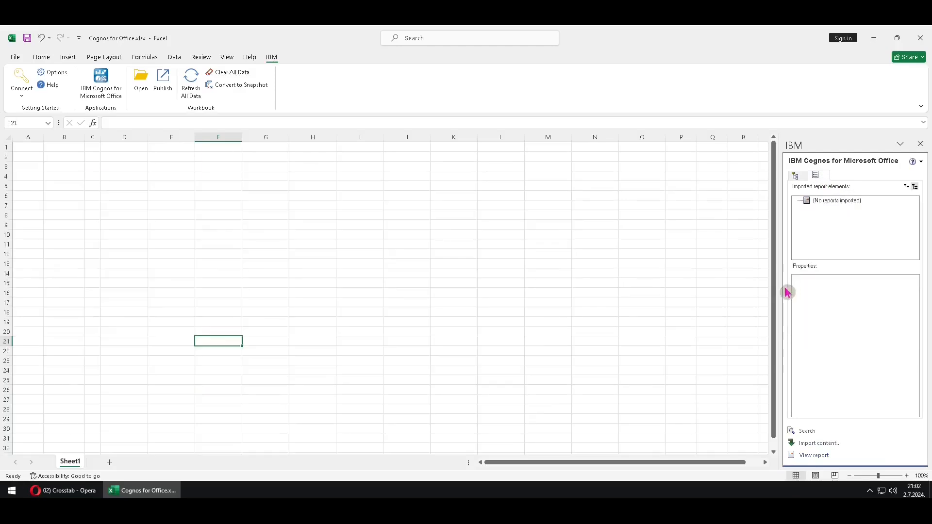
Import the 02) Crosstab report at cell B3 with Repeat labels enabled for the row metadata of the Crosstab1 element
click(68, 167)
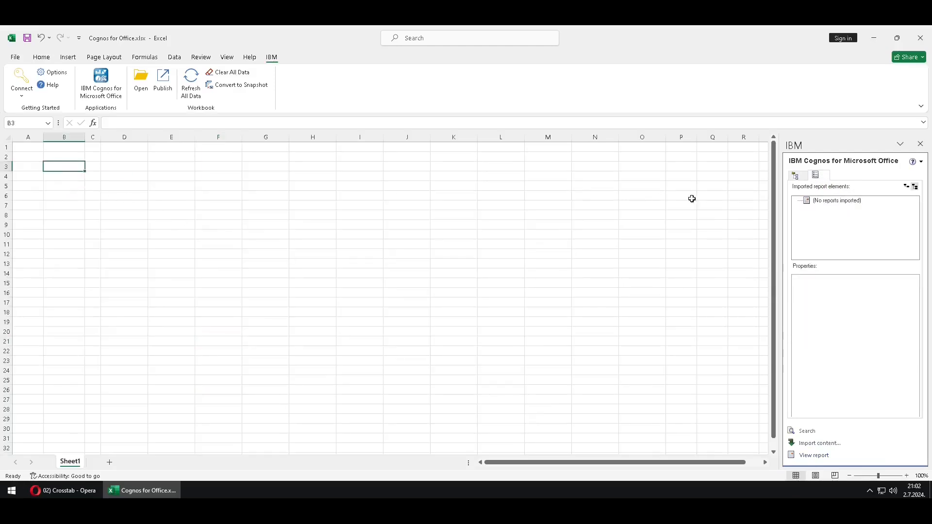
click(798, 177)
double_click(857, 231)
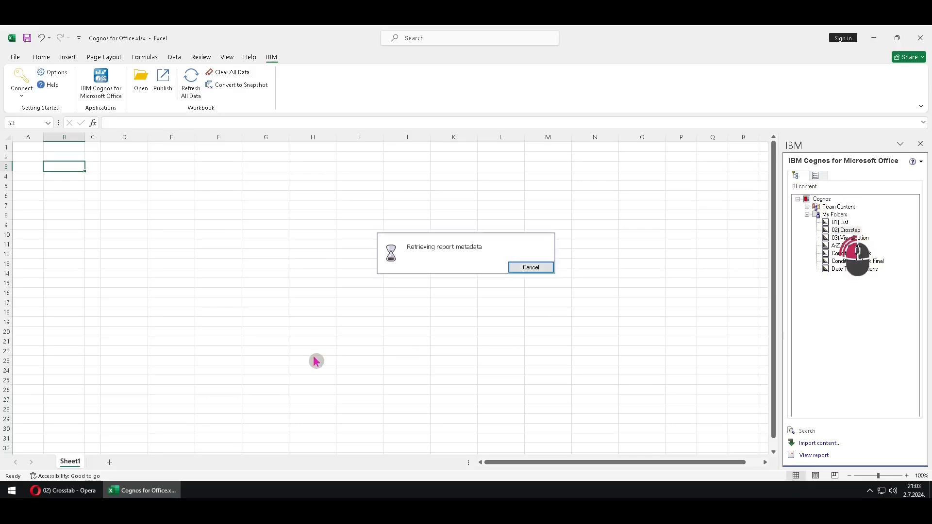
click(285, 206)
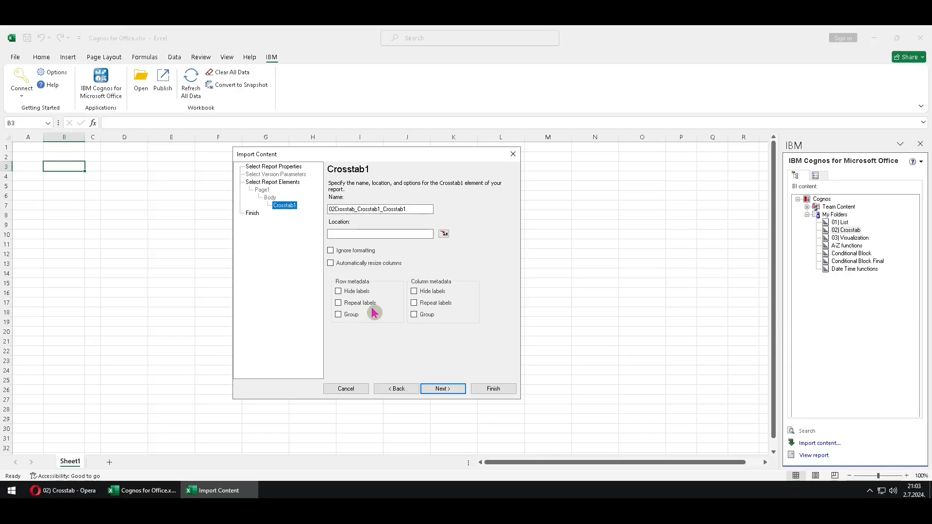
click(338, 303)
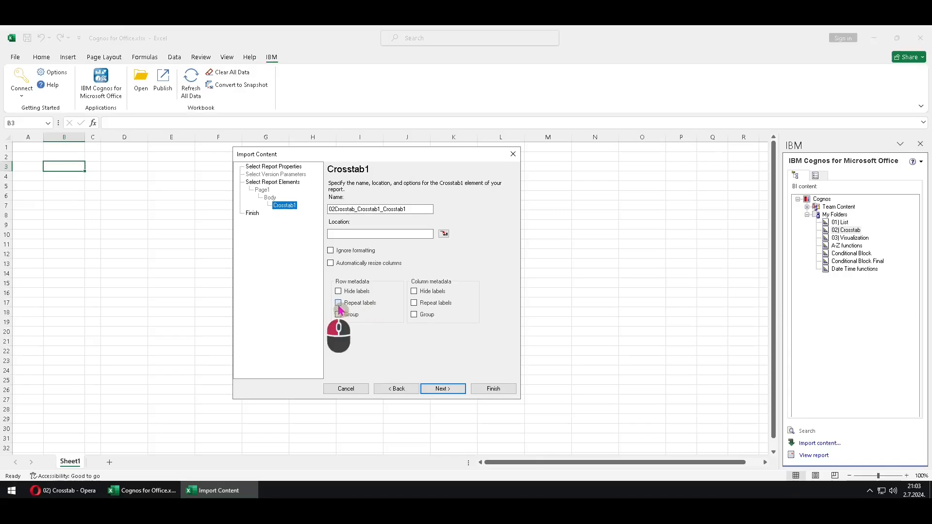
click(502, 388)
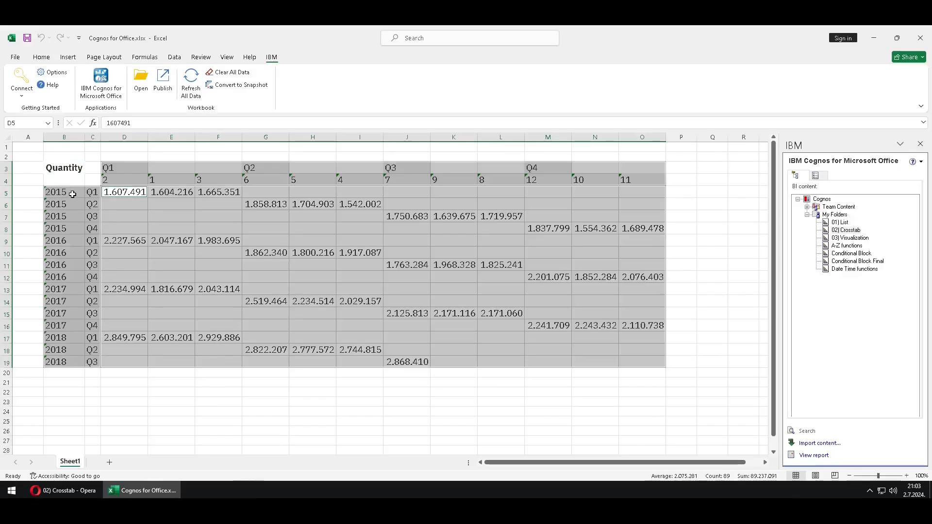
Compare the 2015 row labels in B5:B8 with the year labels of the original report in Opera, and return to Excel
drag(73, 194, 66, 228)
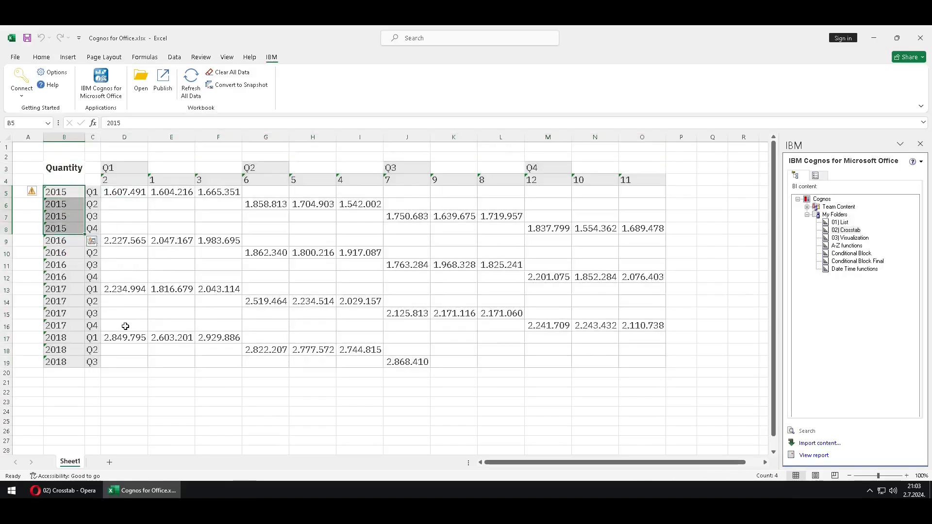
click(63, 490)
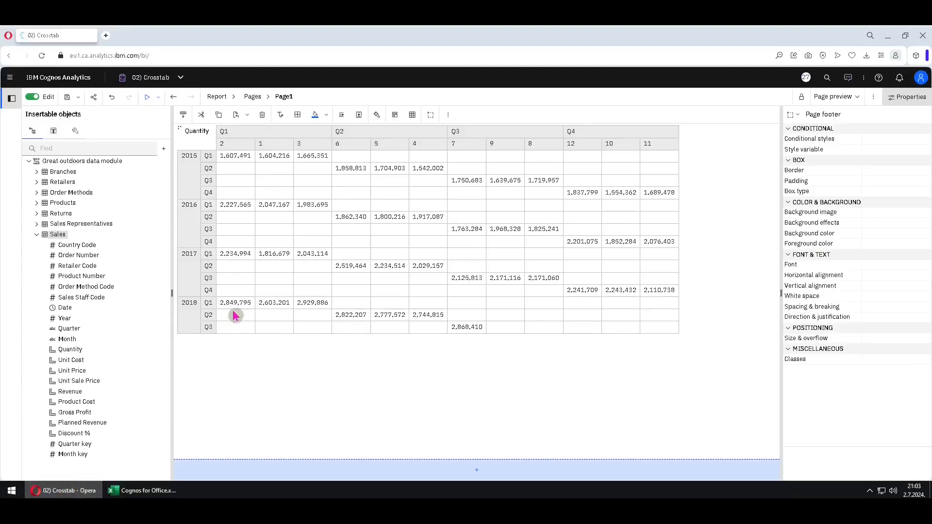
click(185, 186)
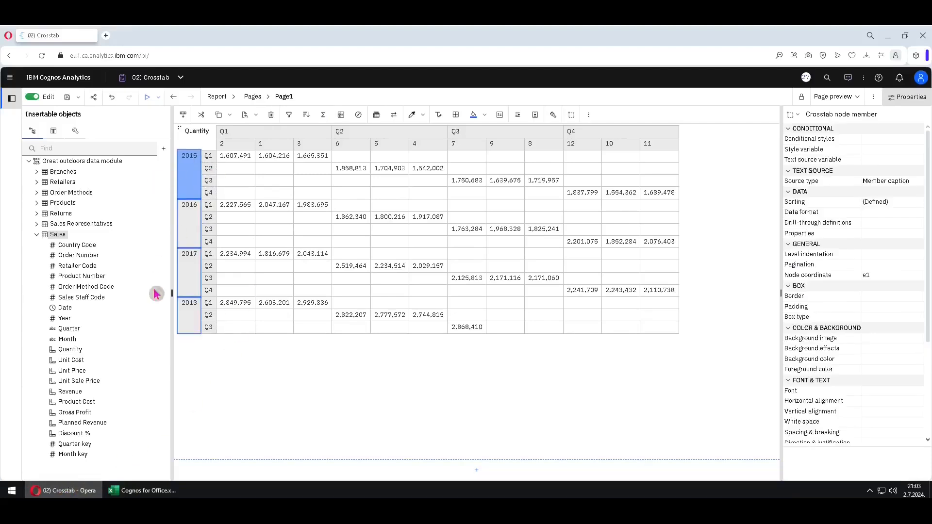
click(135, 489)
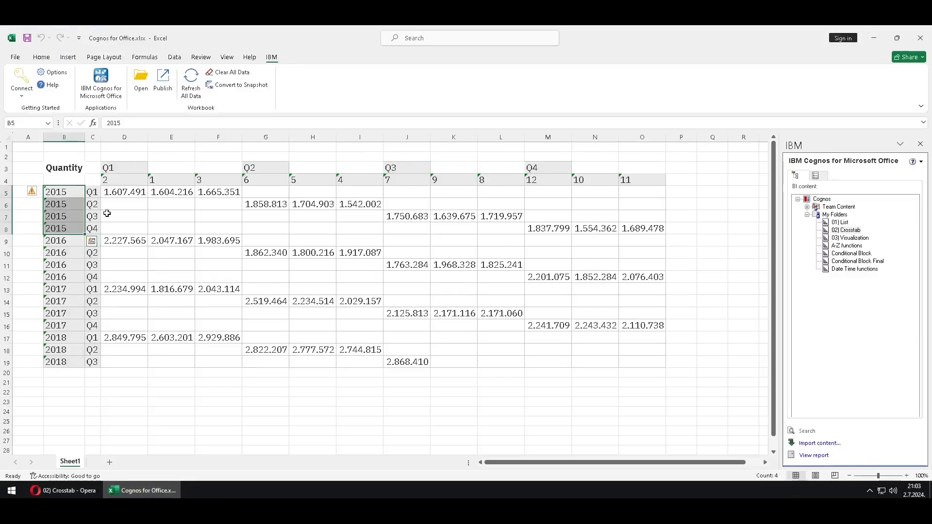
Extend the Q1 column header in D3 as a fill series across E3:F3
click(134, 167)
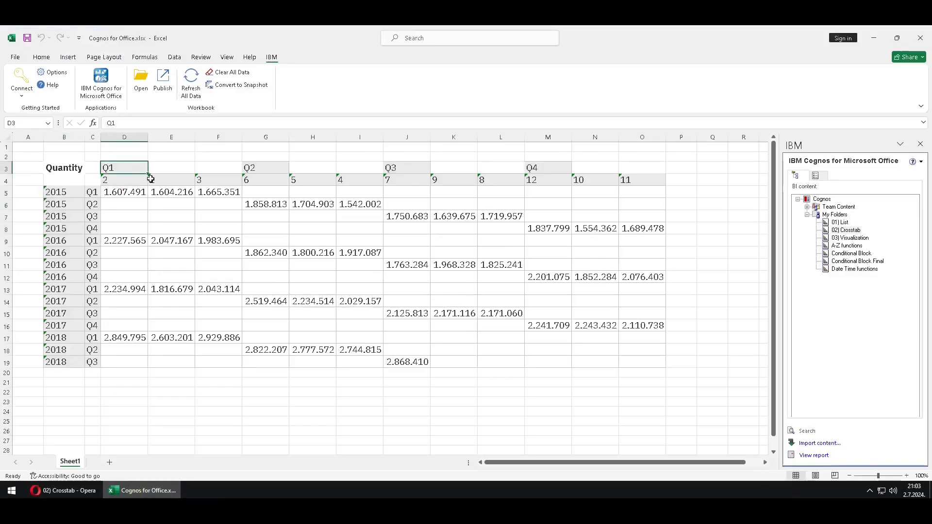
drag(148, 175, 223, 173)
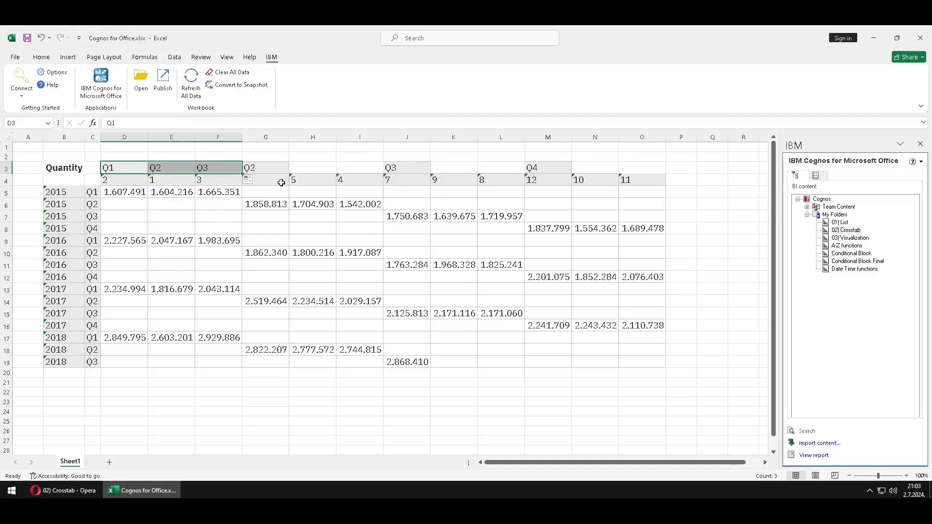
Remove the 02) Crosstab report and its data imported with repeated row labels
click(817, 176)
click(830, 206)
right_click(829, 205)
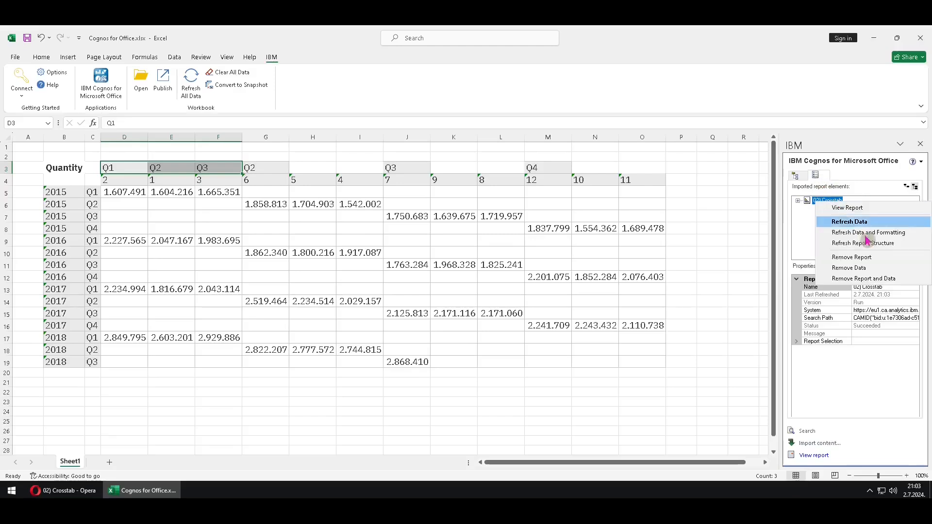
click(869, 280)
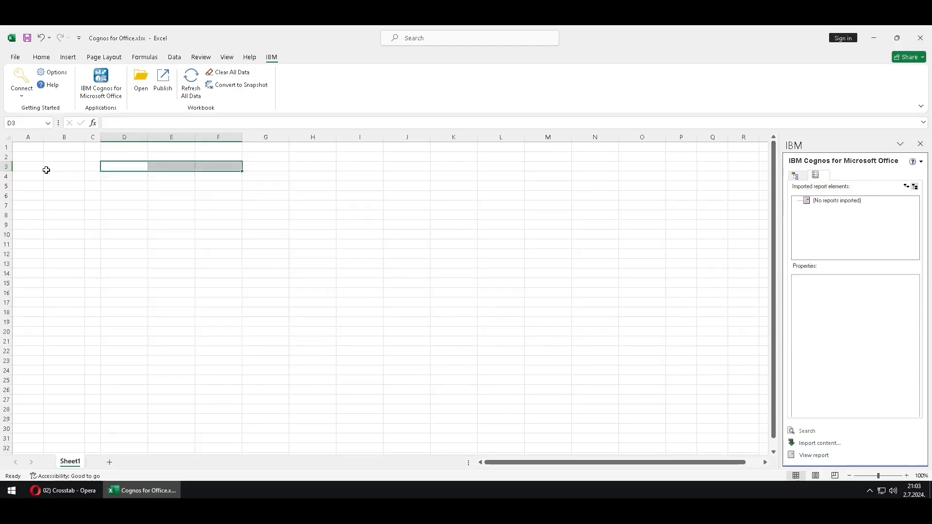
Import the 02) Crosstab report at cell B3 with Group enabled for both the row and column metadata of Crosstab1
click(65, 170)
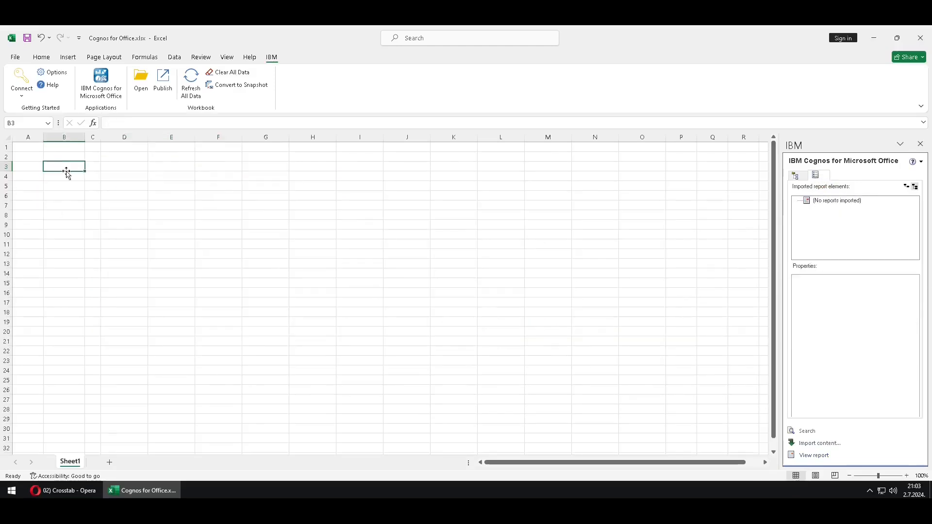
click(796, 176)
double_click(847, 231)
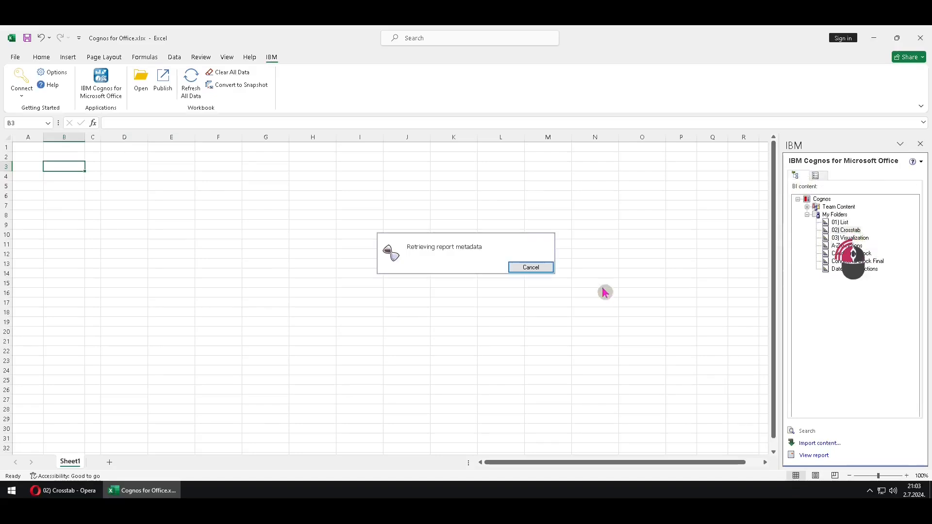
click(286, 206)
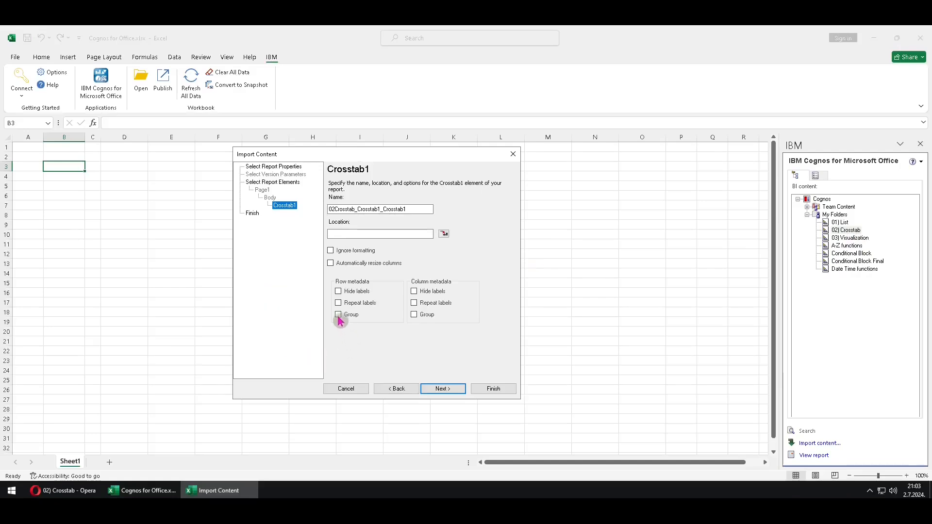
click(338, 314)
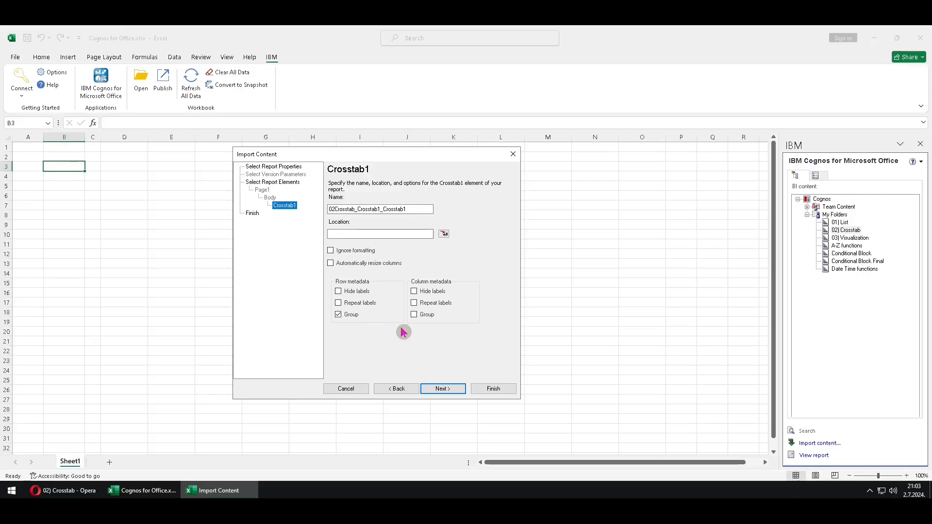
click(415, 315)
click(500, 388)
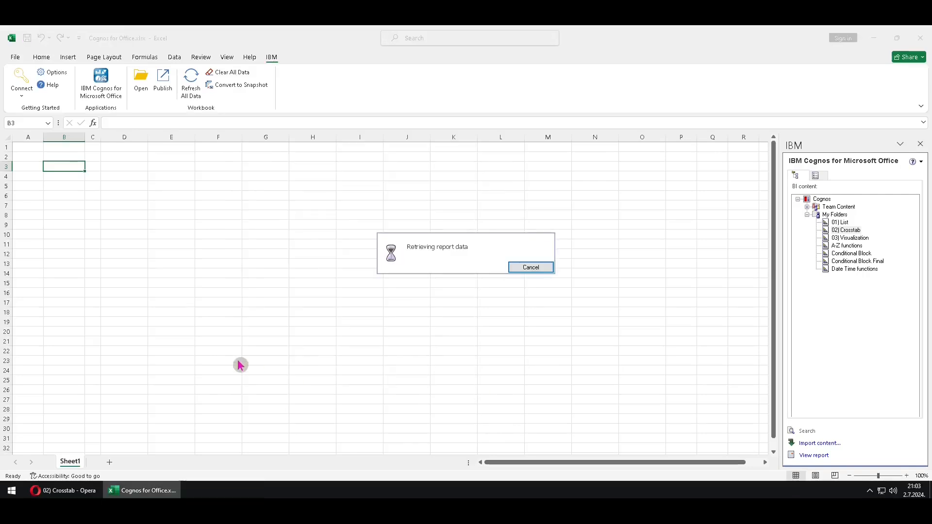
click(190, 346)
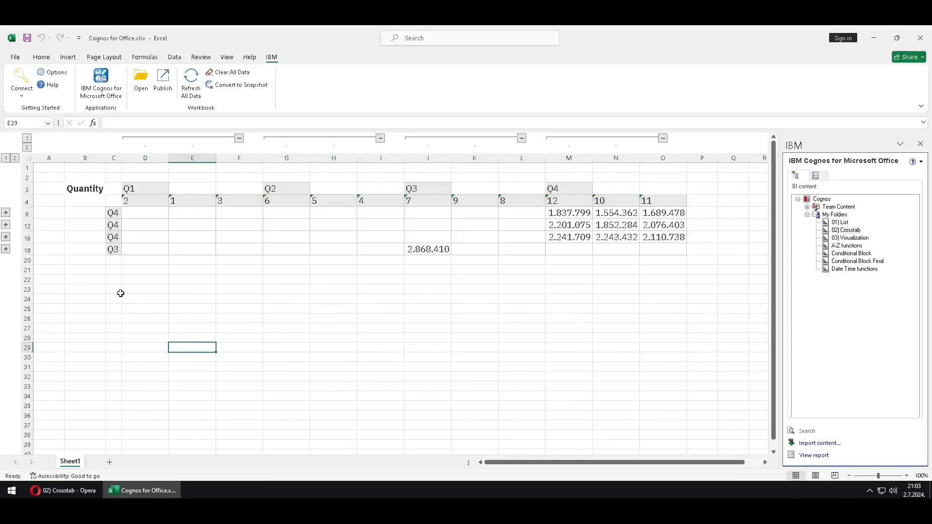
Expand and collapse the yearly row groups and the Q1 column group to check how the imported crosstab is grouped
click(6, 212)
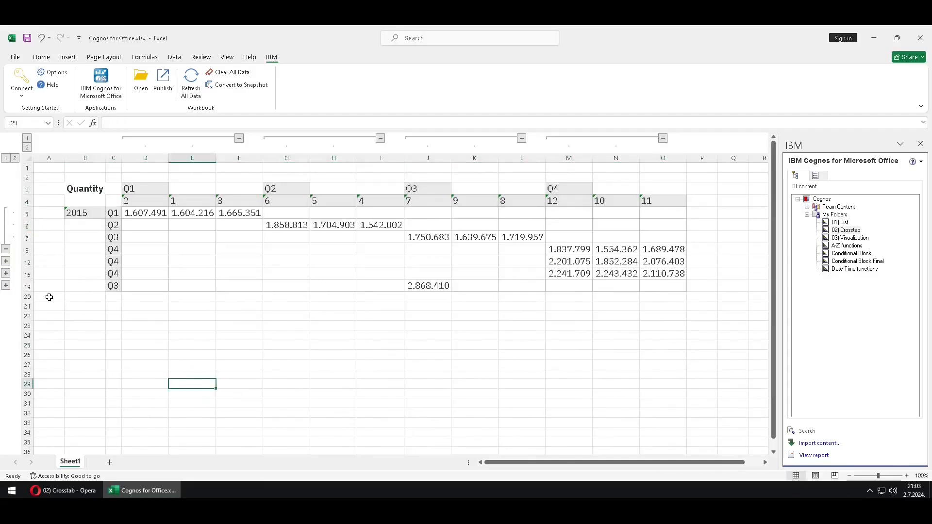
click(6, 251)
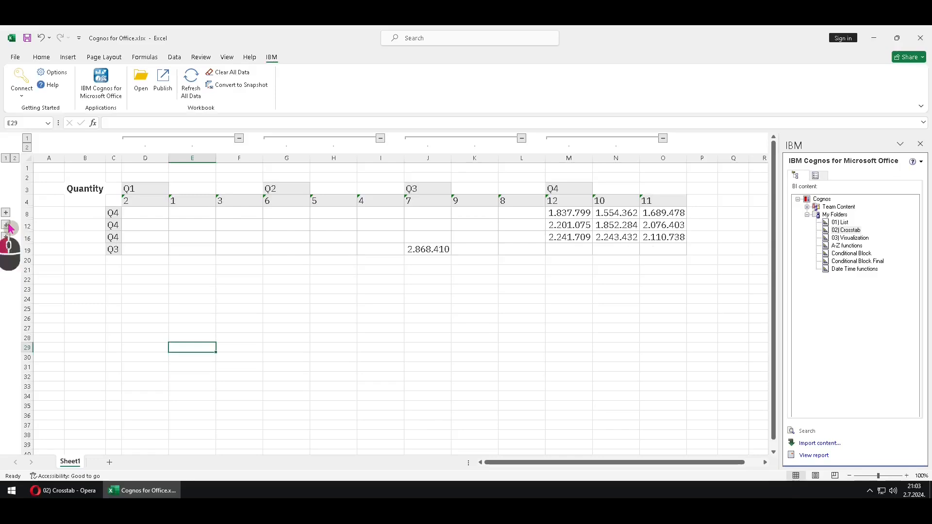
click(5, 225)
click(6, 262)
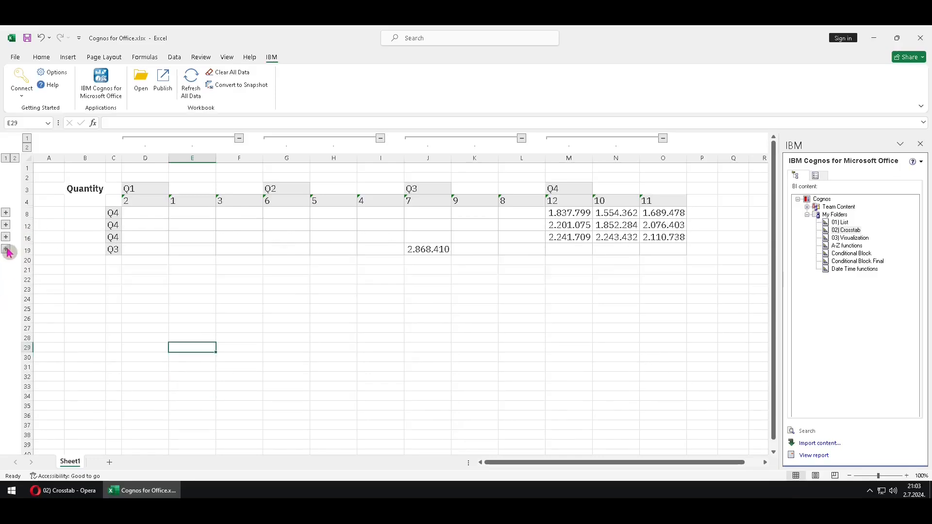
click(6, 250)
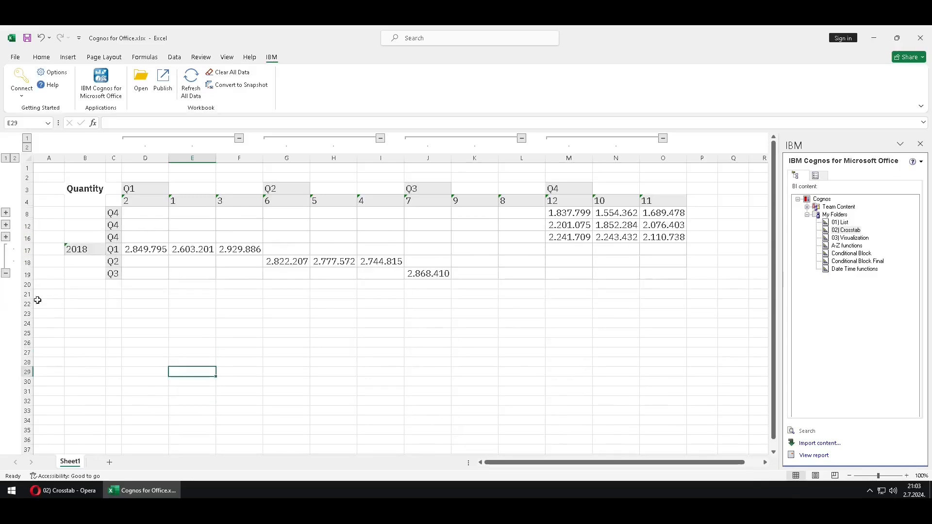
click(6, 275)
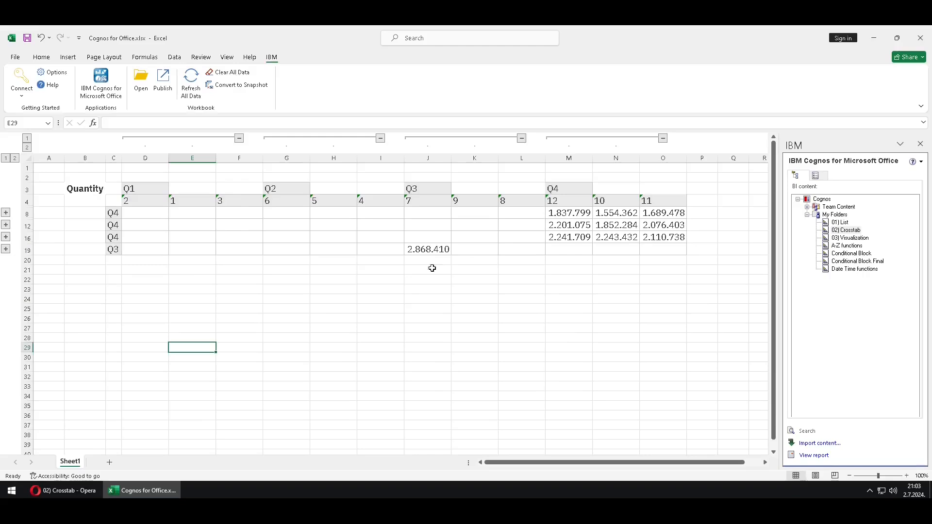
click(6, 212)
click(7, 249)
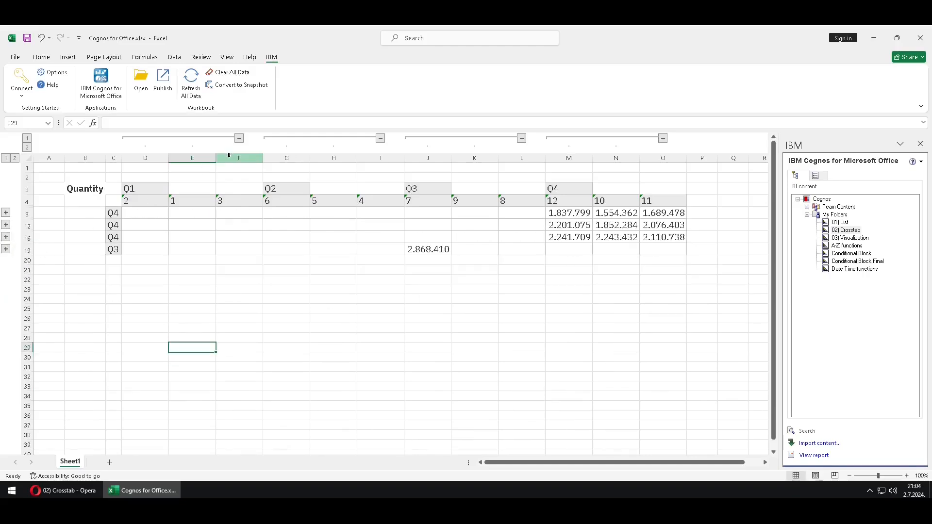
click(239, 139)
click(145, 139)
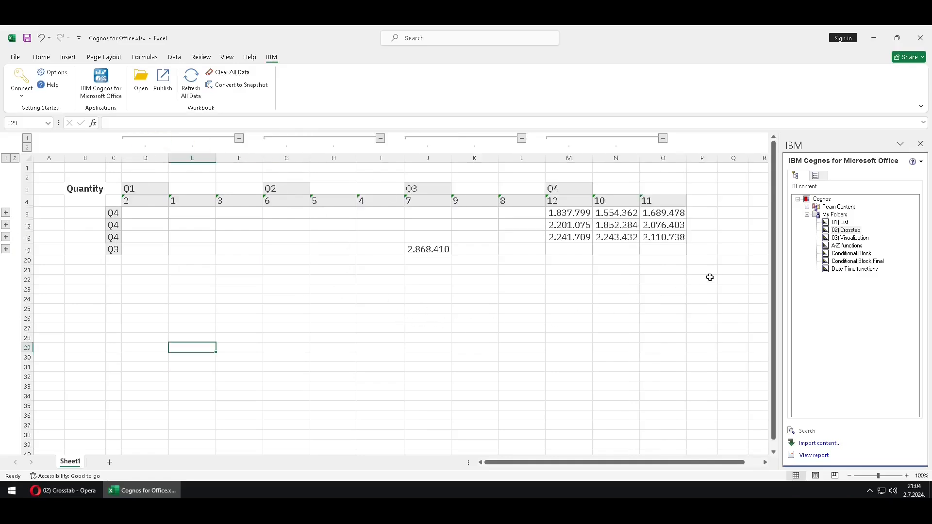
Remove the 02) Crosstab report imported with grouped labels and clear its data from Sheet1
click(820, 176)
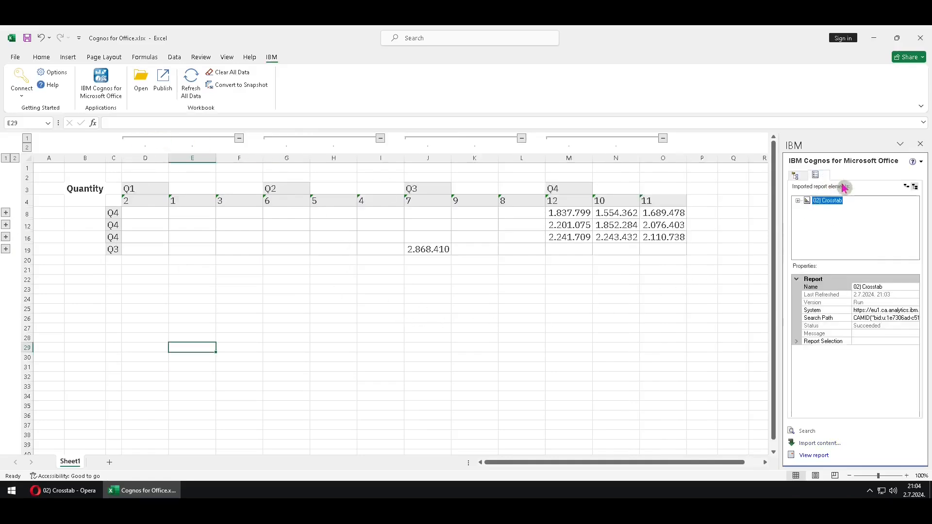
right_click(830, 206)
click(877, 280)
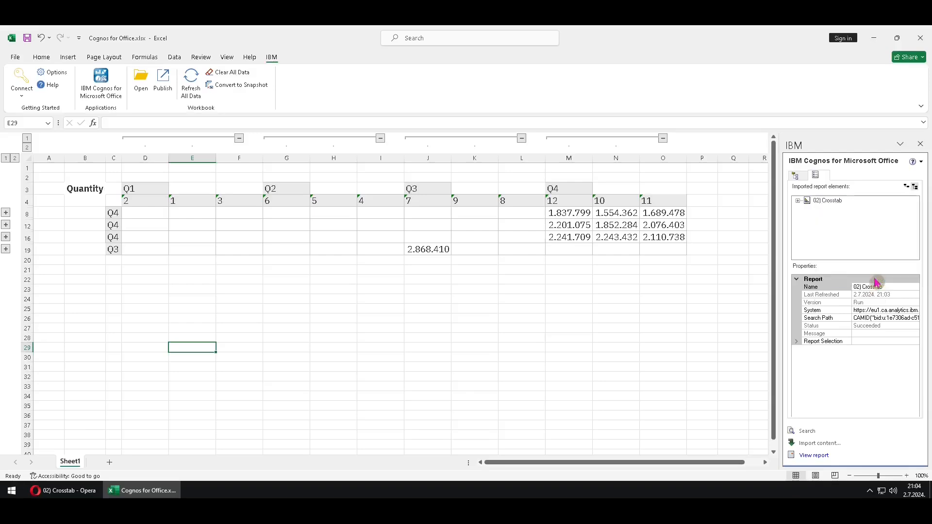
click(66, 166)
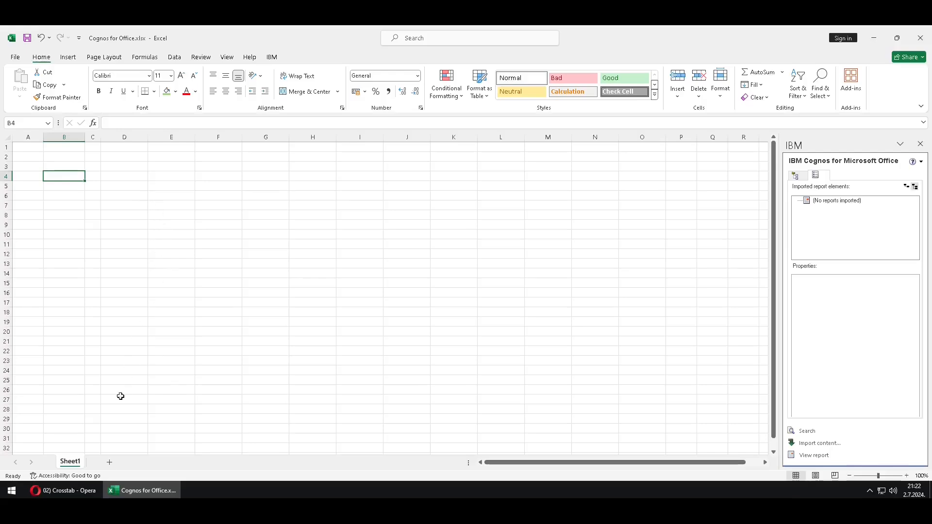
View the original 02) Crosstab report in Opera, return to Excel and unhide Sheet3
click(63, 490)
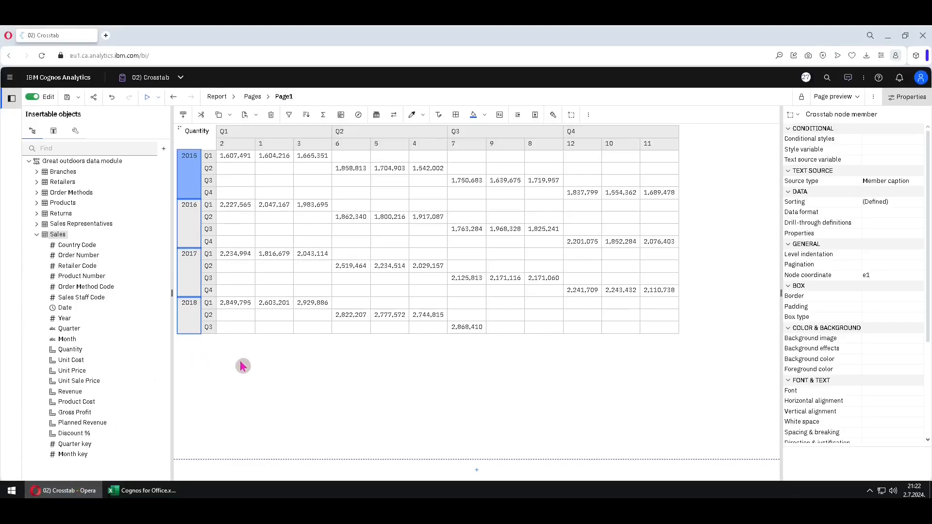
click(157, 490)
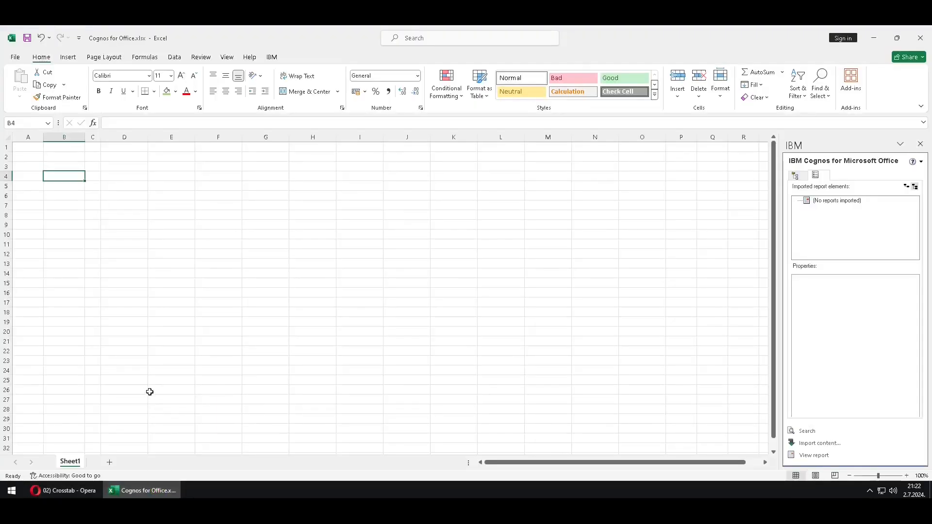
right_click(76, 463)
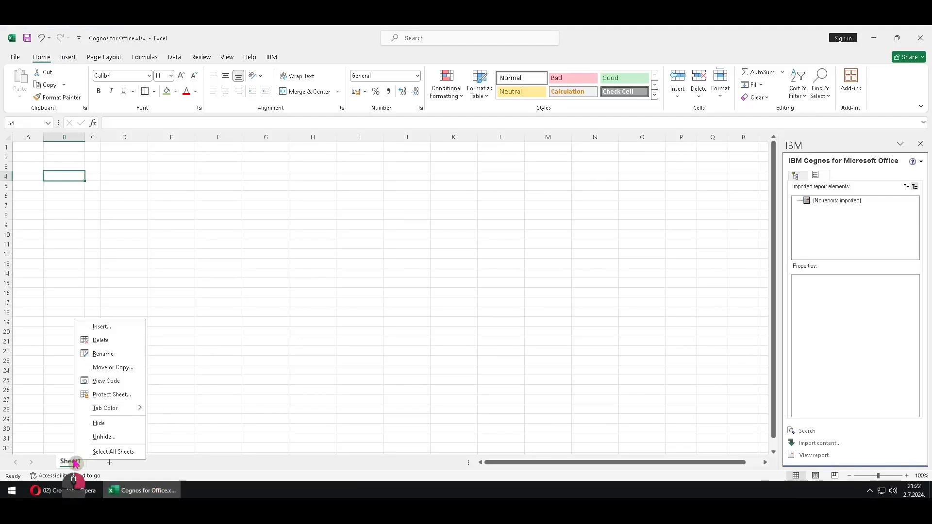
click(116, 441)
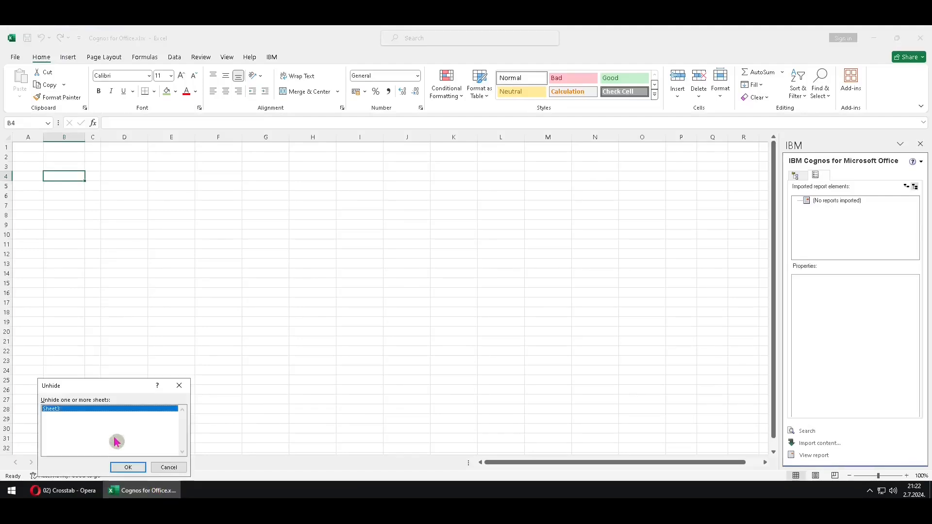
click(128, 467)
click(187, 446)
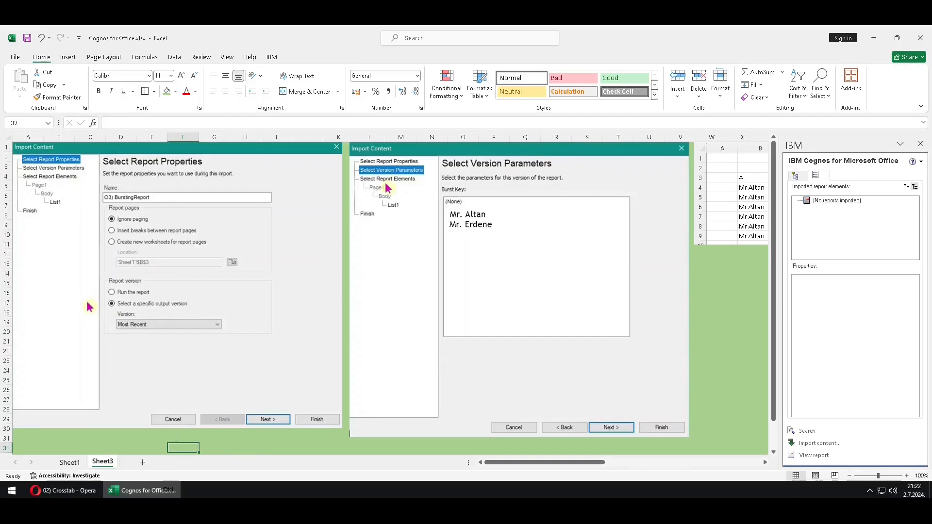
Examine the Import Content pictures on Sheet3 for the specific output version setting, the version parameters and the burst key list
mouse_move(103, 340)
mouse_down()
mouse_move(228, 287)
mouse_move(243, 298)
mouse_up()
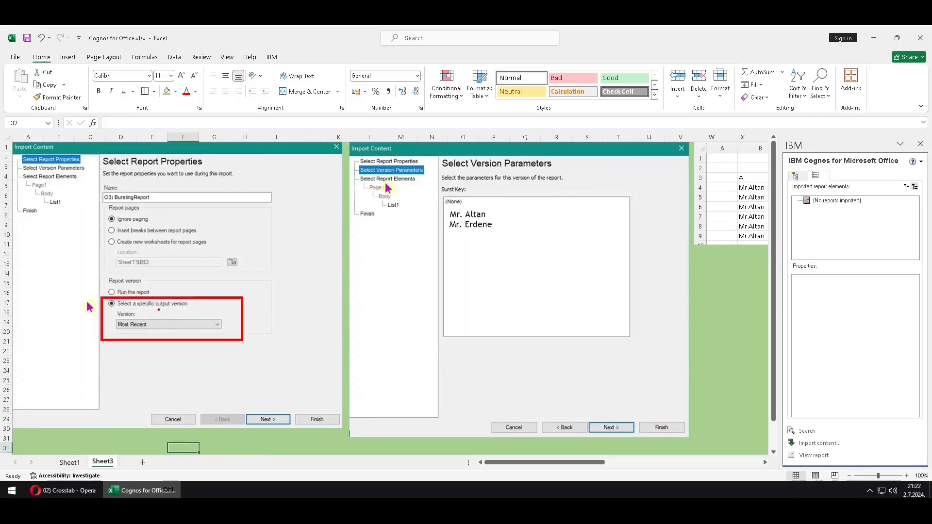
drag(157, 309, 182, 309)
drag(118, 333, 154, 333)
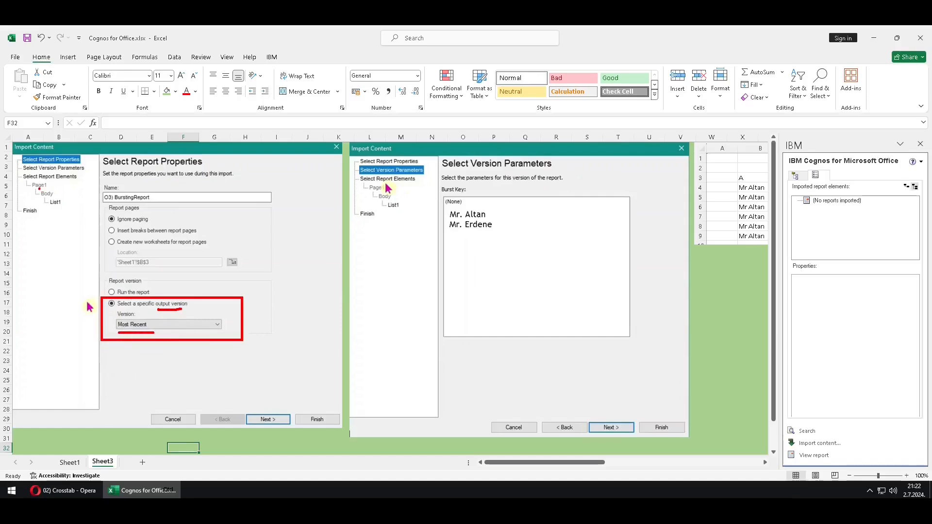
key(Escape)
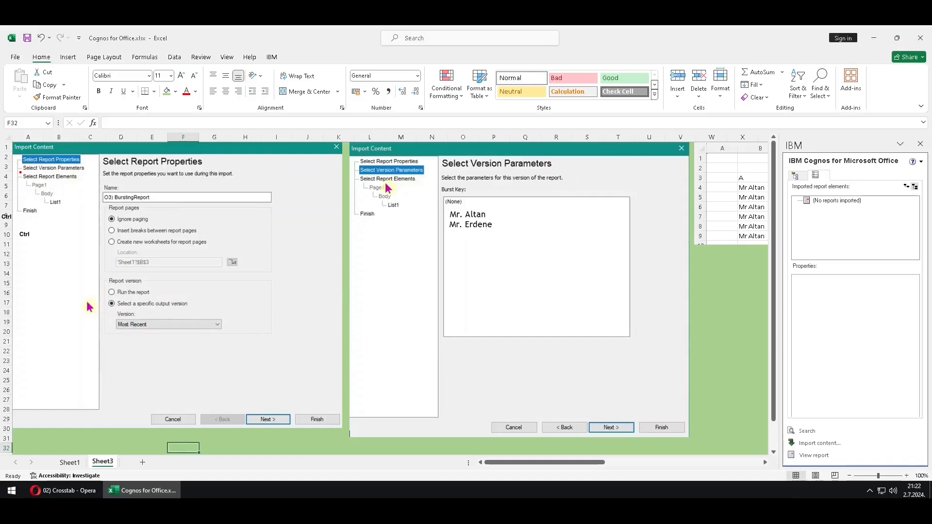
mouse_move(17, 163)
mouse_down()
mouse_move(92, 208)
mouse_move(92, 177)
mouse_up()
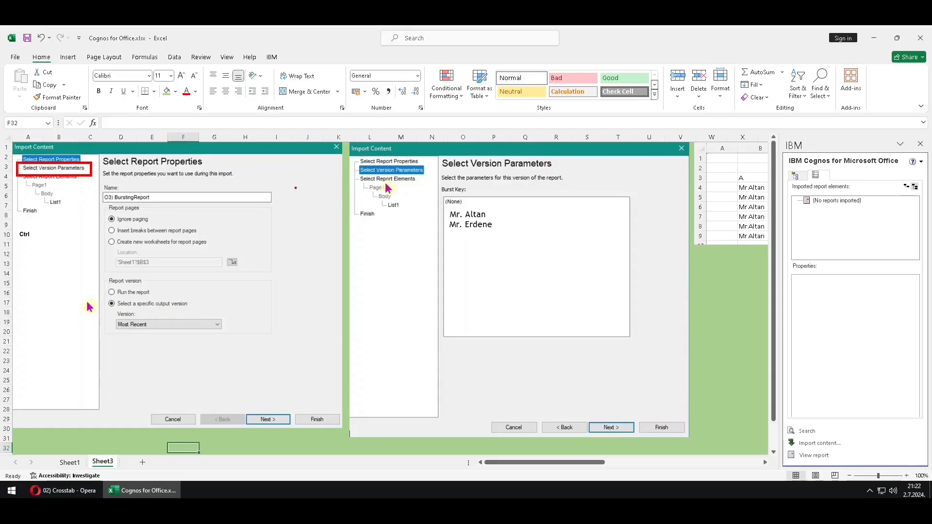
drag(350, 163, 429, 177)
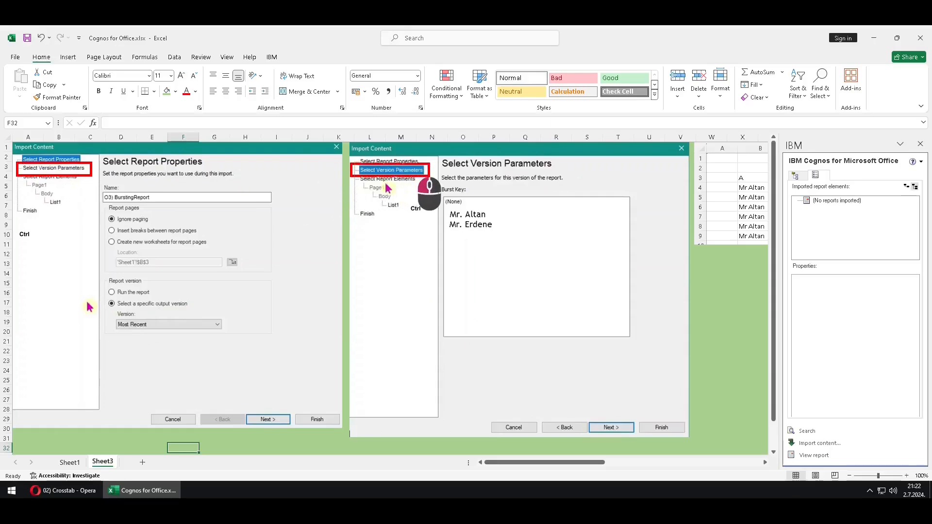
key(Escape)
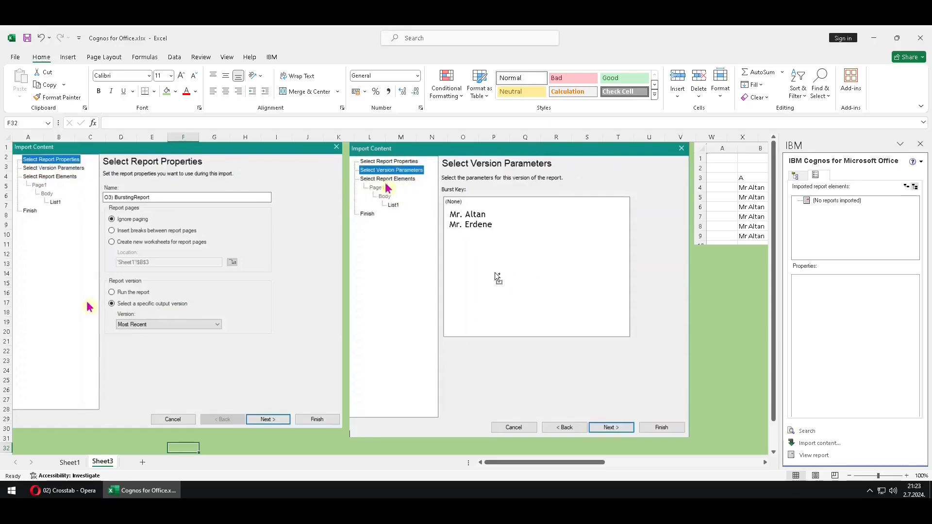
mouse_move(494, 216)
mouse_down()
mouse_move(514, 211)
mouse_move(511, 225)
mouse_up()
drag(445, 215, 431, 215)
key(Escape)
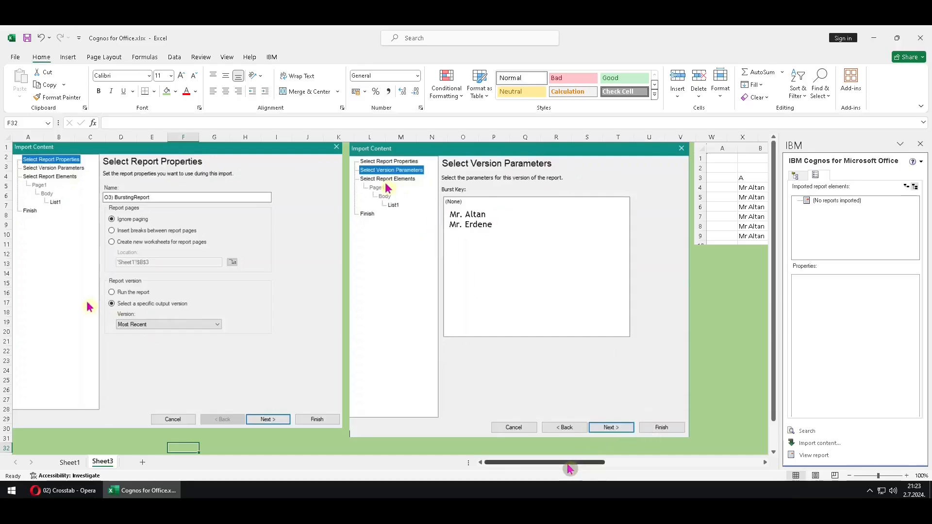
Examine the Sheet3 pictures of the imported bursting report, its Burst Key property, the data refresh options and the refreshed table
drag(571, 469, 656, 468)
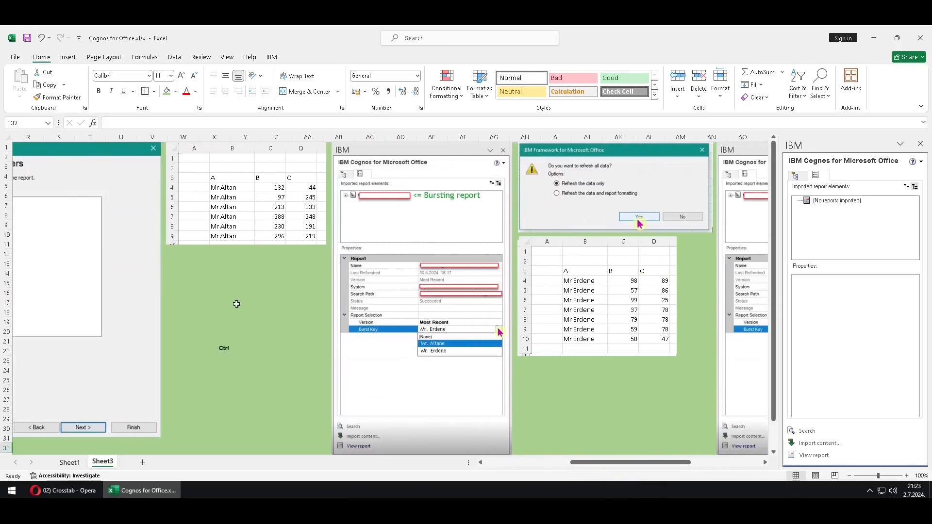
drag(155, 258, 337, 135)
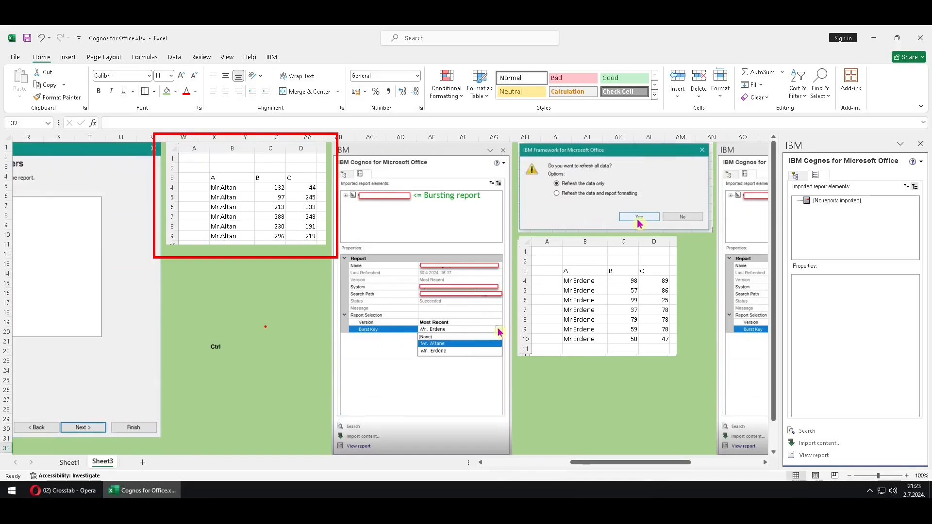
key(Escape)
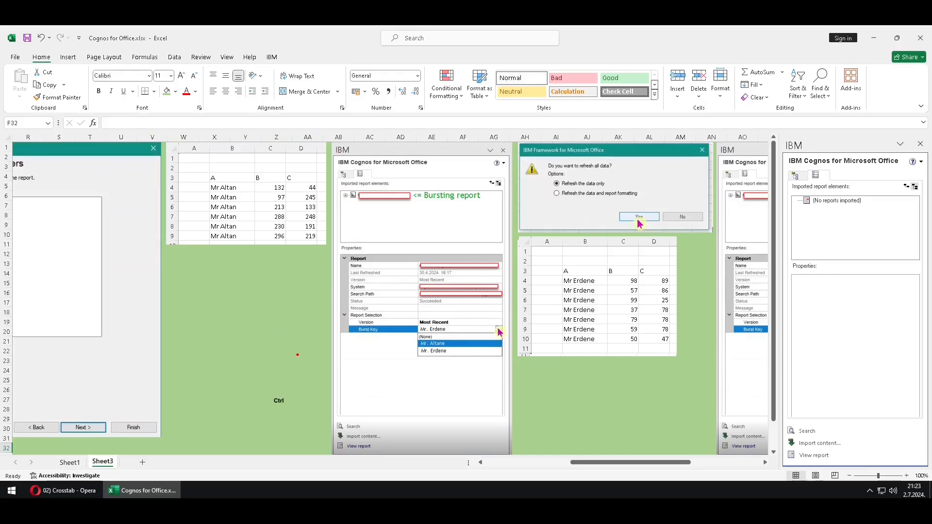
mouse_move(335, 369)
mouse_down()
mouse_move(333, 354)
mouse_move(512, 311)
mouse_move(512, 303)
mouse_up()
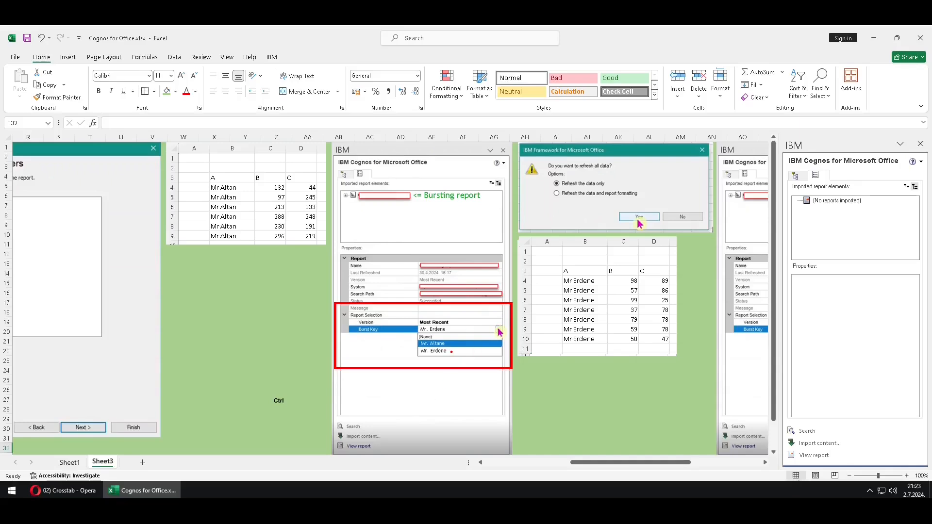
drag(450, 352, 460, 351)
key(Escape)
key(ctrl+2)
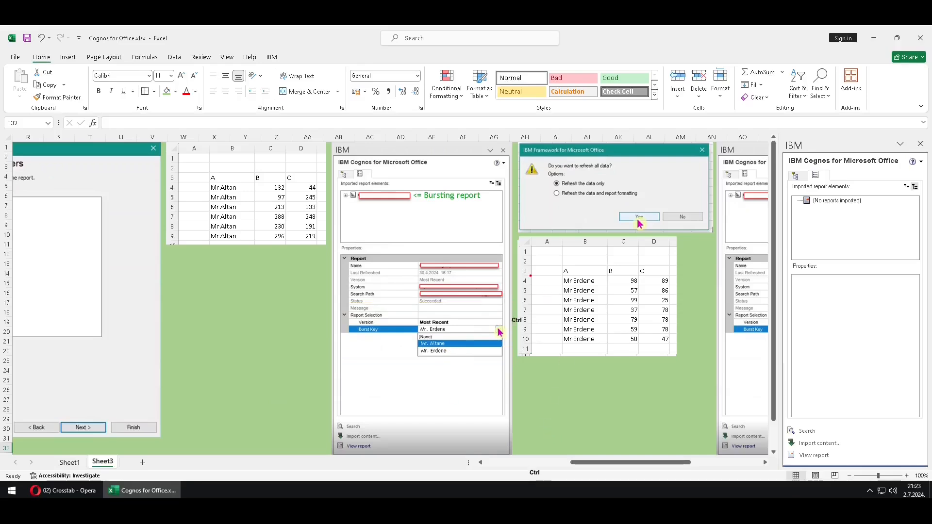
mouse_move(521, 231)
mouse_down()
mouse_move(634, 188)
mouse_move(738, 176)
mouse_move(718, 167)
mouse_move(717, 144)
mouse_up()
key(Escape)
mouse_move(524, 352)
mouse_down()
mouse_move(552, 280)
mouse_move(682, 254)
mouse_up()
key(Escape)
Examine the Sheet3 pictures that show the (None) burst key, the data refresh options and the resulting table with all recipients
drag(620, 462, 693, 465)
key(ctrl+2)
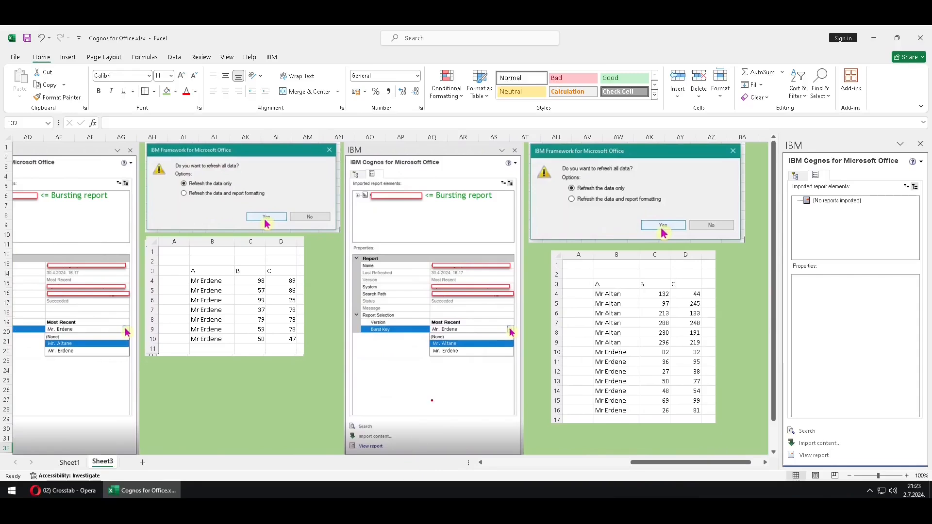
drag(424, 342, 452, 333)
key(Escape)
key(ctrl+2)
mouse_move(529, 240)
mouse_down()
mouse_move(636, 145)
mouse_move(741, 160)
mouse_move(745, 142)
mouse_up()
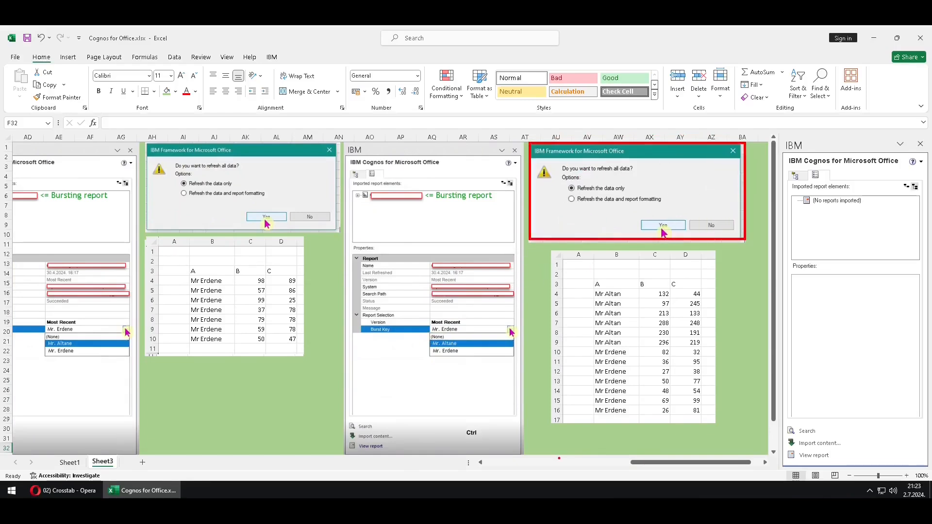
key(e)
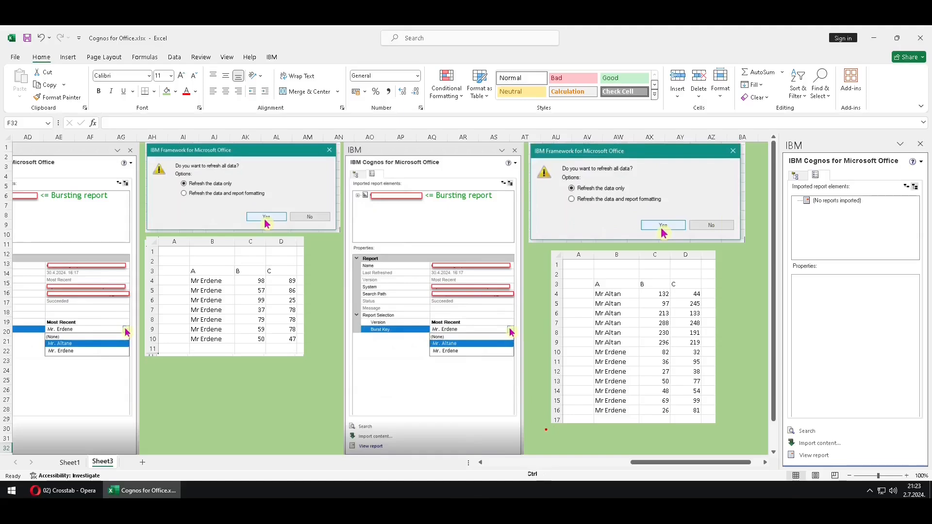
mouse_move(537, 437)
mouse_down()
mouse_move(764, 249)
mouse_move(723, 247)
mouse_up()
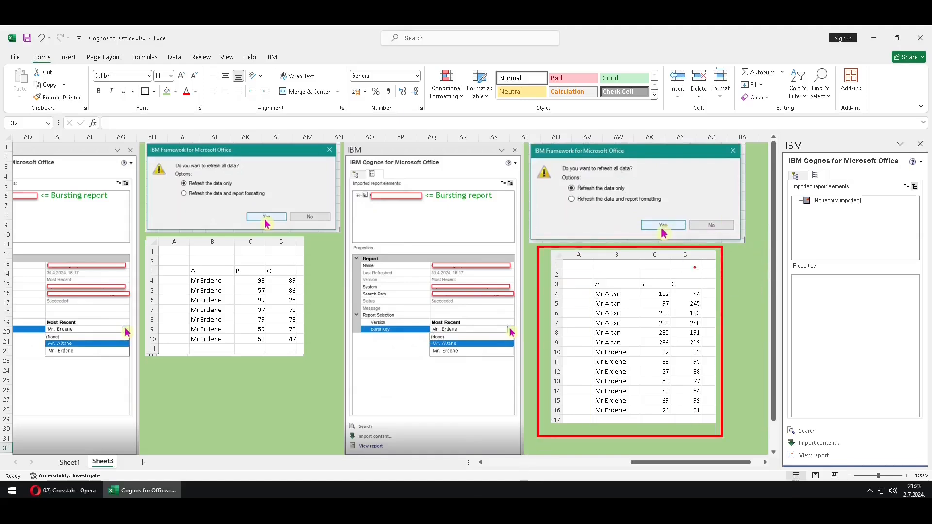
key(Escape)
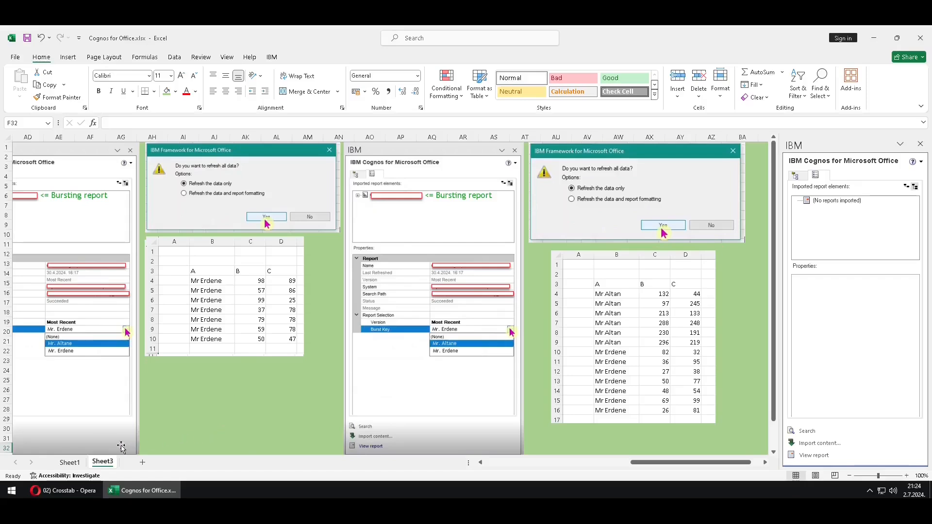
Go back to Sheet1 and start importing the 03) Visualization report from My Folders at cell B4
click(69, 462)
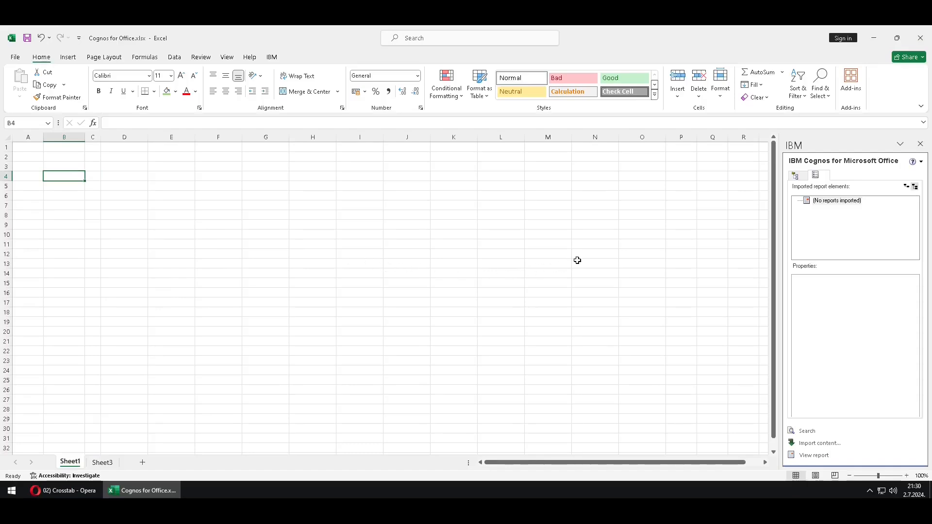
click(800, 178)
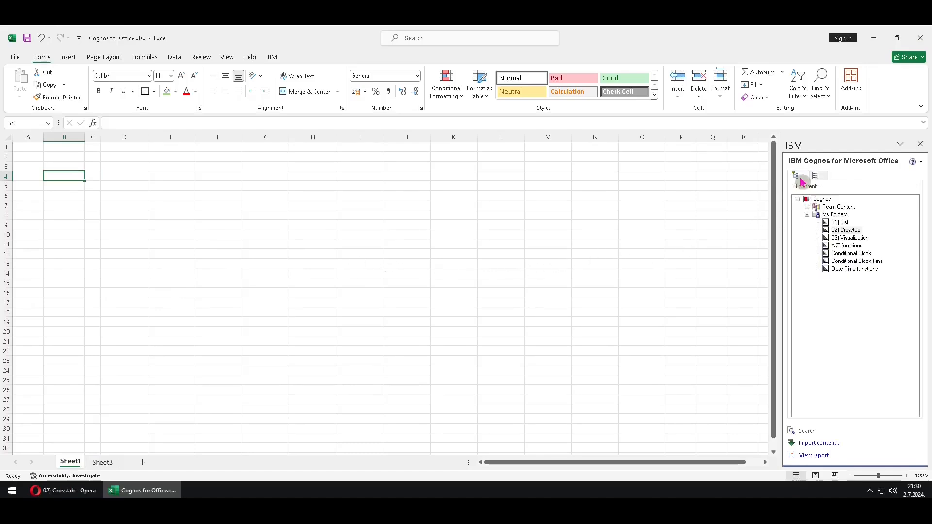
double_click(864, 240)
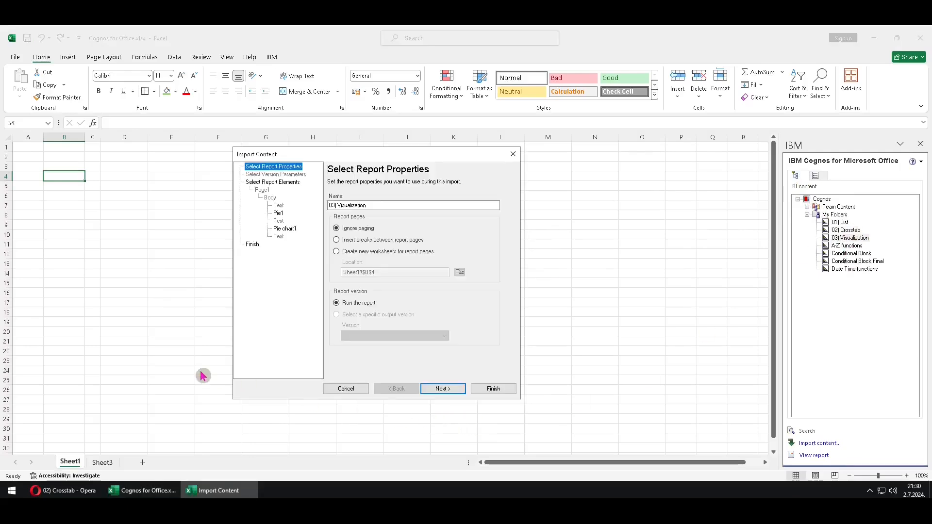
key(ctrl)
drag(260, 245, 309, 194)
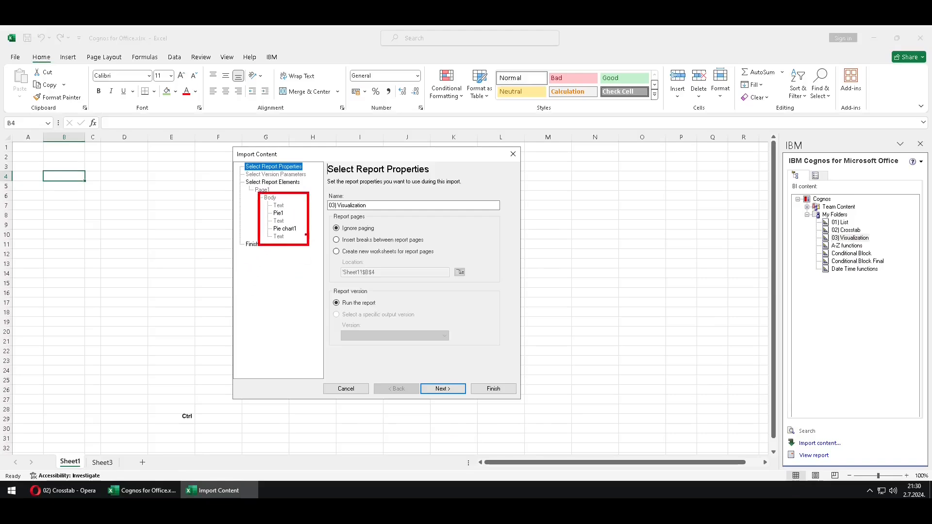
mouse_move(301, 231)
mouse_down()
mouse_move(316, 229)
mouse_move(302, 213)
mouse_up()
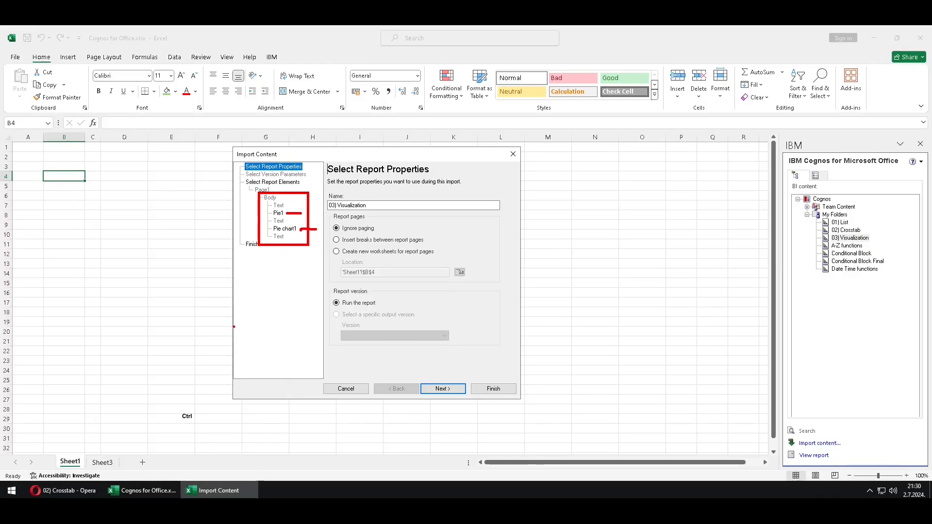
key(Escape)
Switch to Opera and view the original 03) Visualization report with its Visualization 11.1, Visualization 11.0 and Chart elements
click(72, 493)
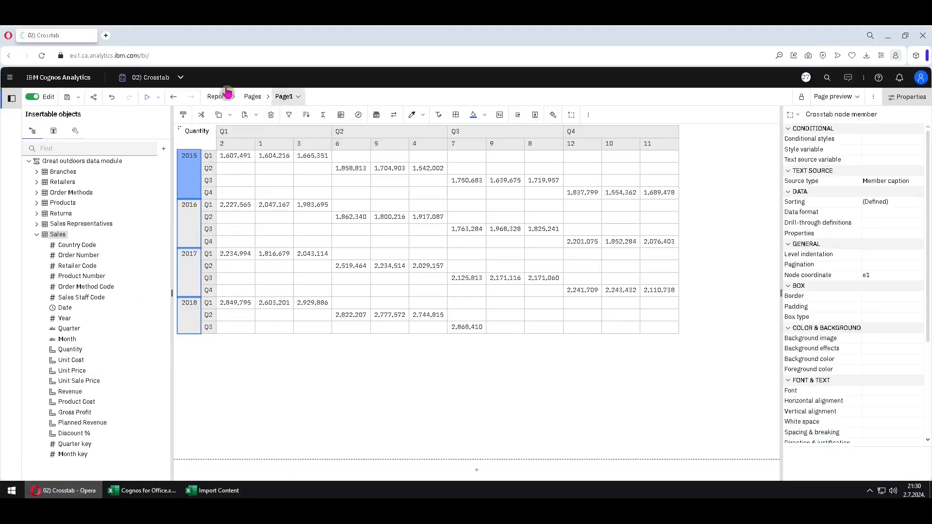
click(180, 77)
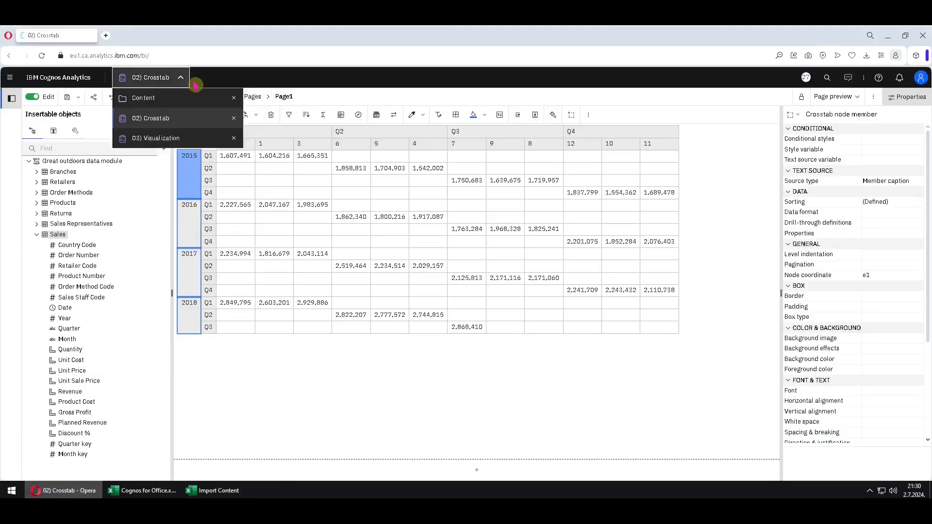
click(174, 139)
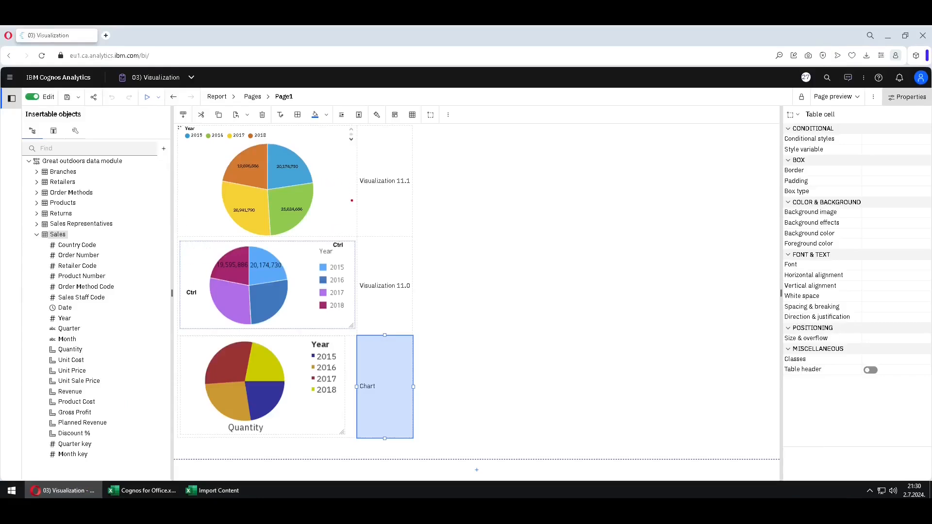
drag(339, 204, 450, 159)
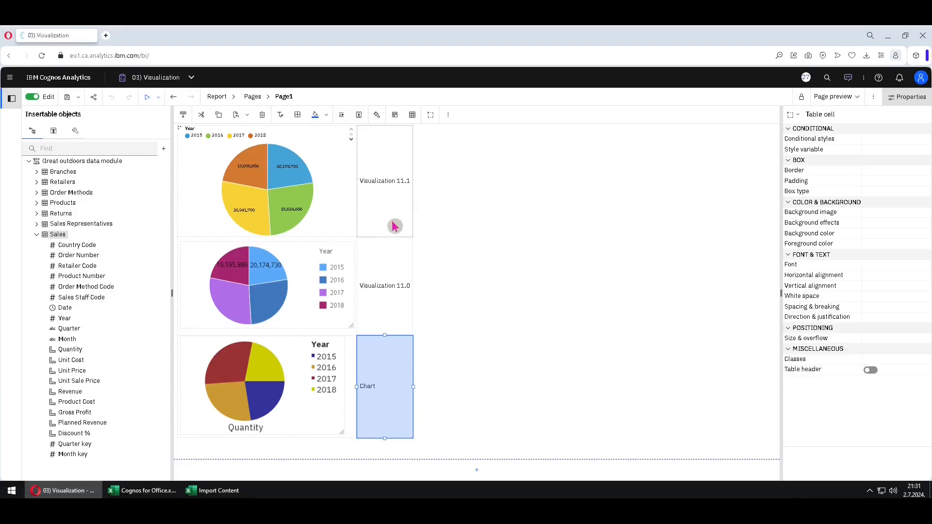
Return to the Import Content wizard, check the name and location settings of the Pie1 element and finish the import
click(223, 491)
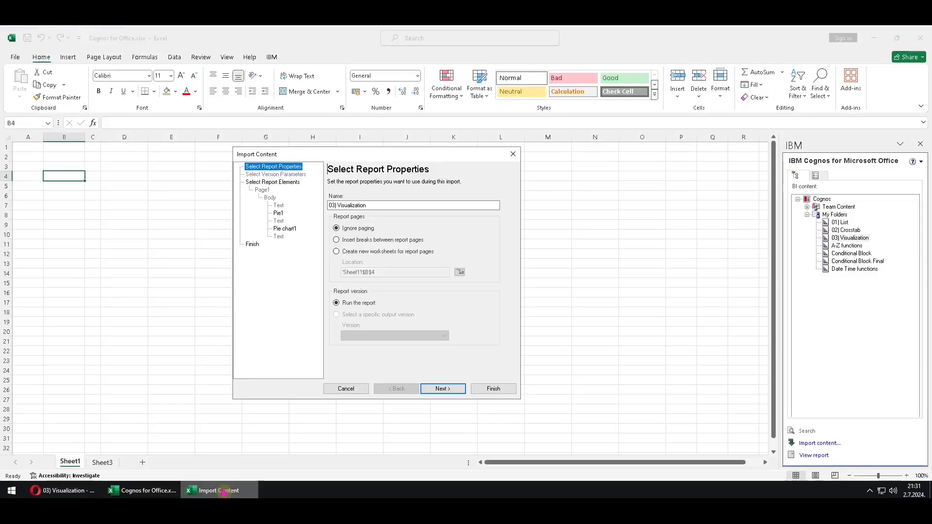
click(278, 214)
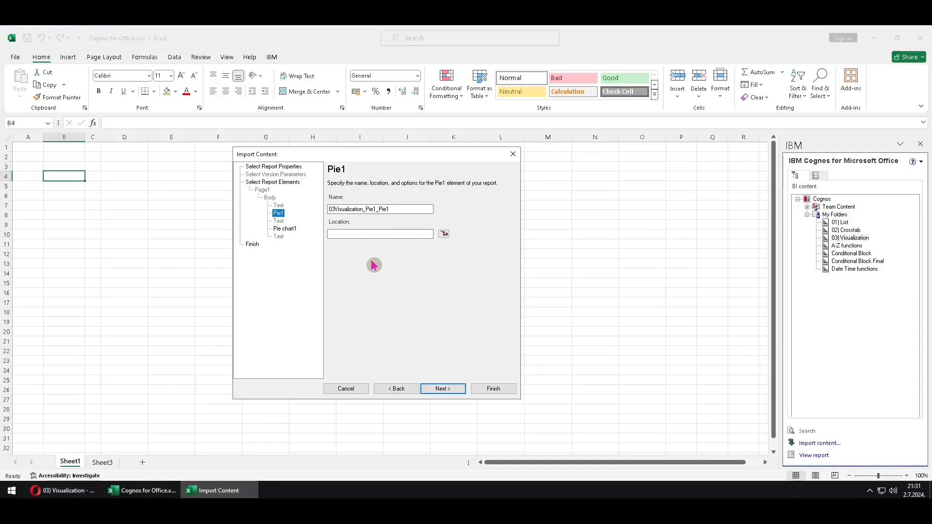
click(445, 237)
click(317, 268)
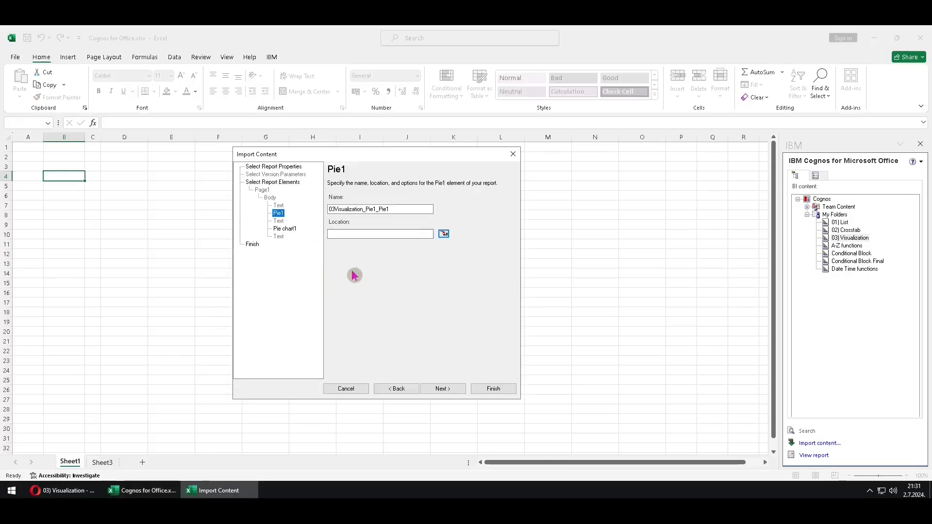
click(493, 389)
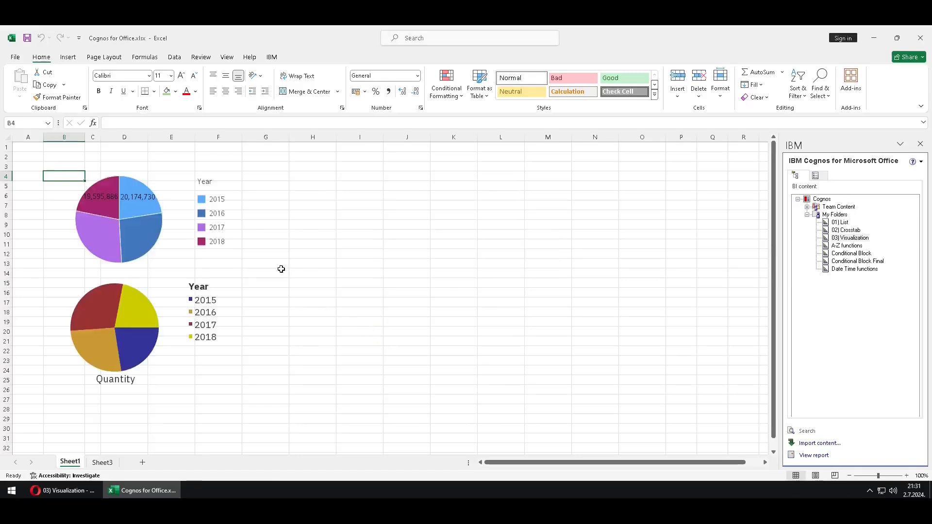
Inspect the two imported pie charts on Sheet1 and the picture formatting options available for them
click(136, 225)
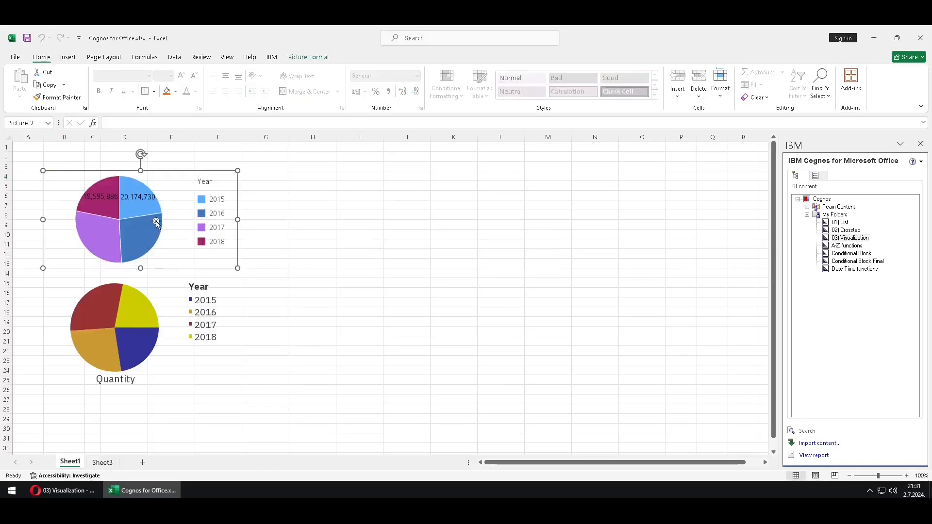
click(321, 62)
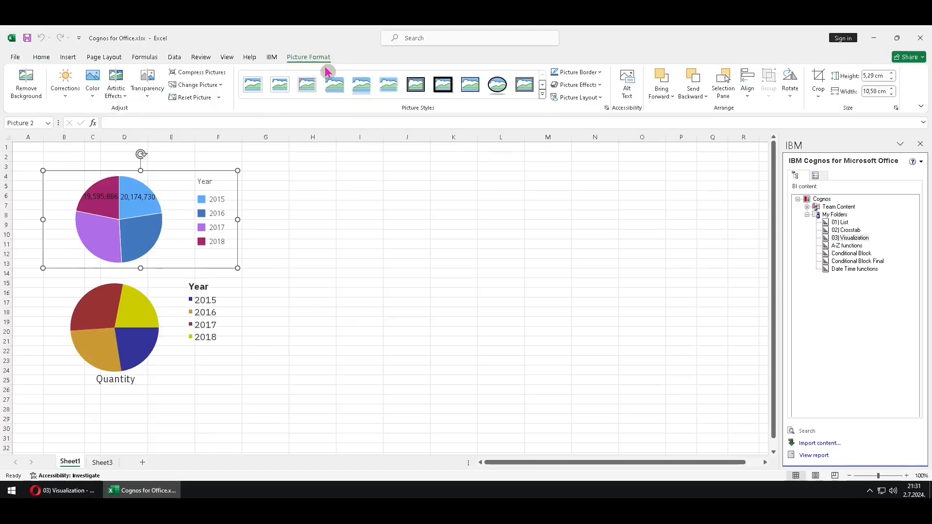
click(178, 332)
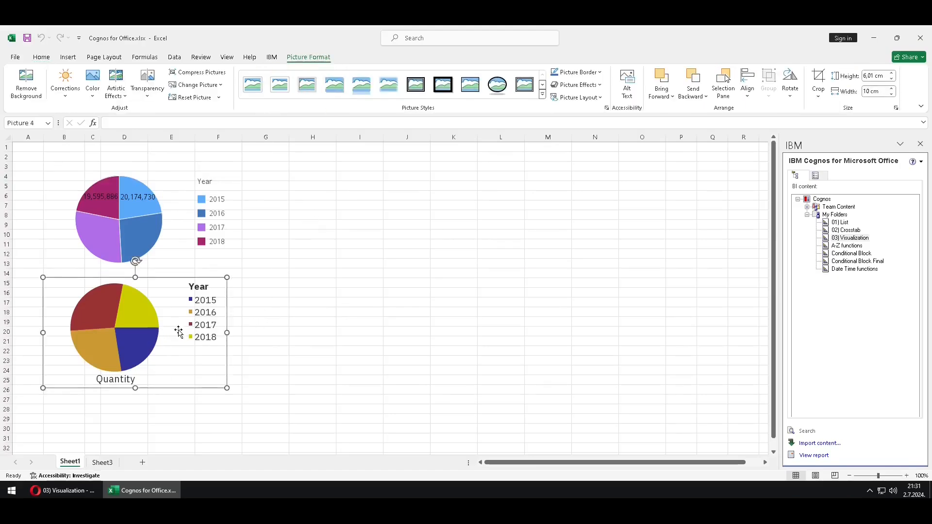
click(311, 261)
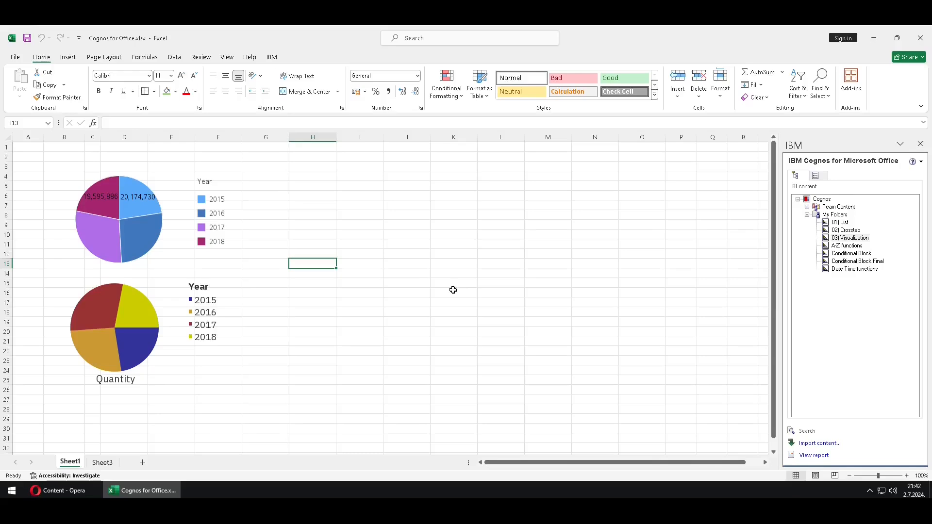
Check the actions offered for 03) Visualization in the Cognos pane, and open that report's properties in Opera
click(852, 239)
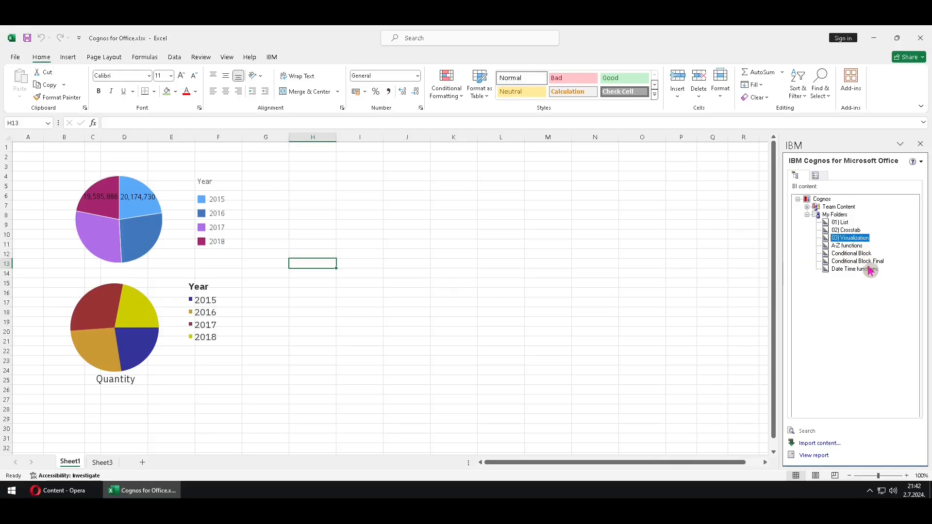
right_click(862, 243)
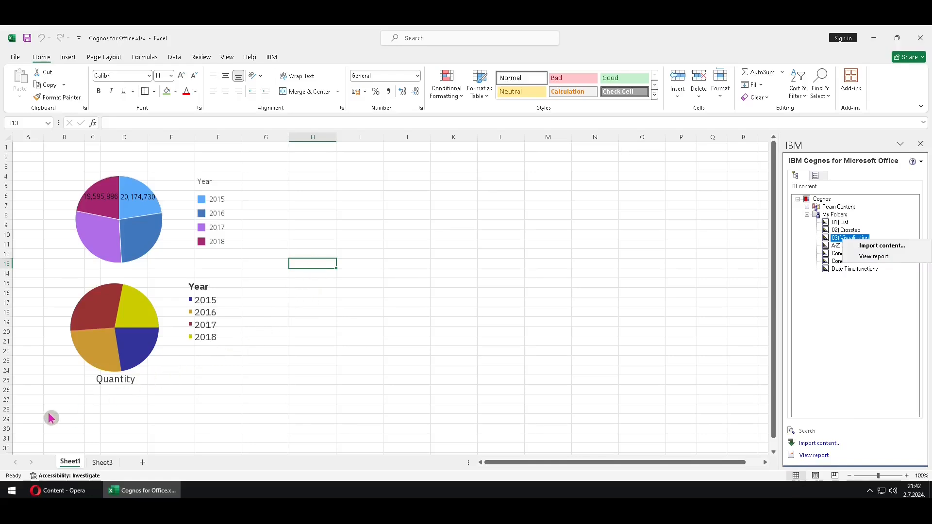
click(67, 493)
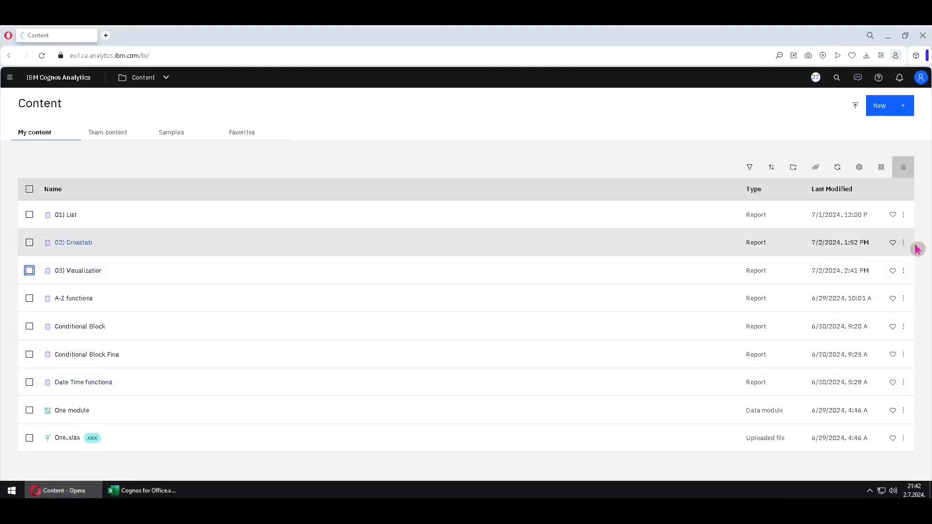
click(906, 273)
click(884, 413)
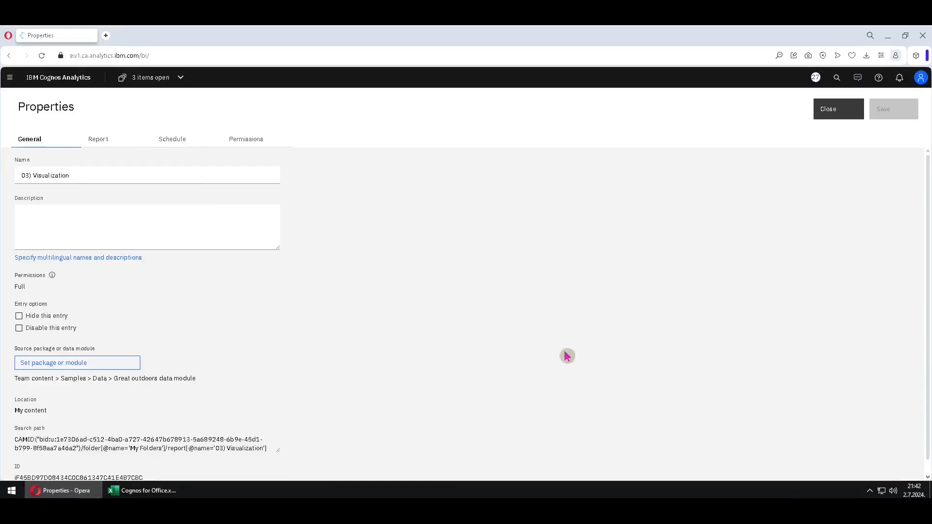
Set the report format of 03) Visualization to HTML in its report properties and save the change
click(104, 144)
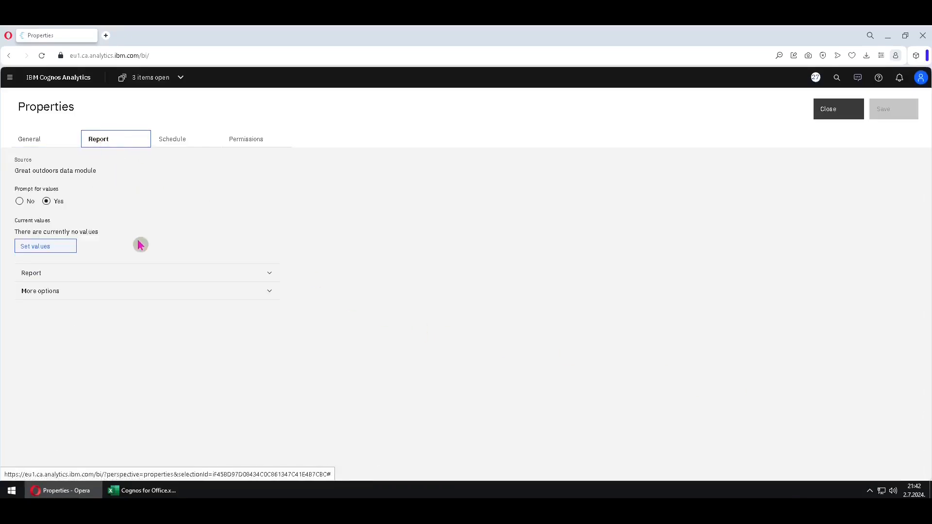
click(135, 273)
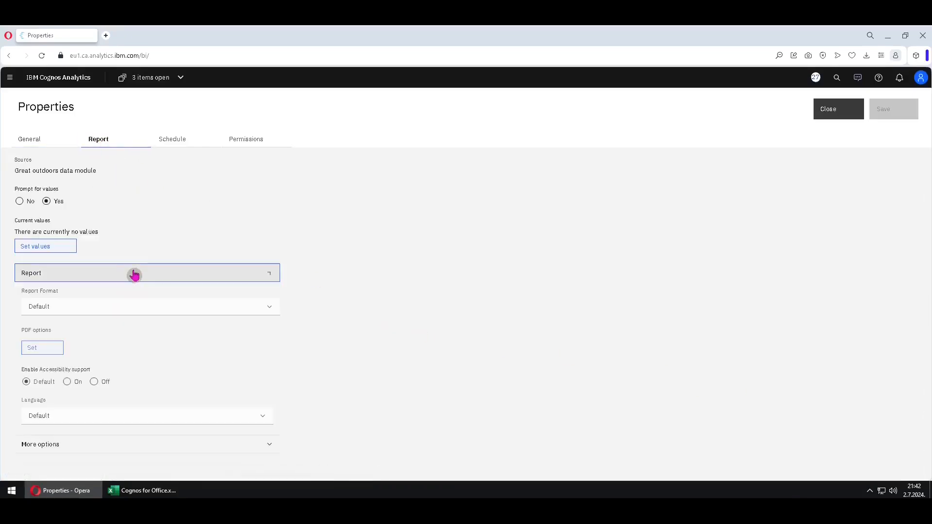
click(268, 308)
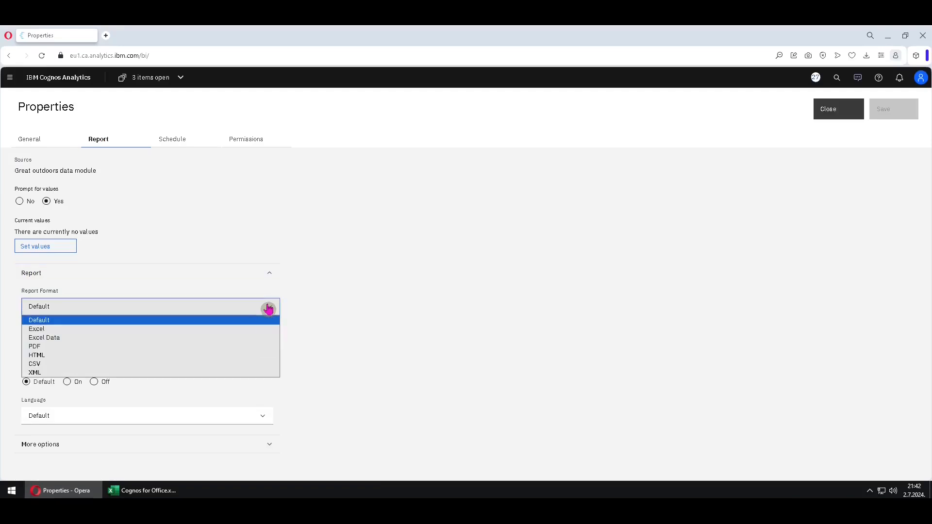
click(210, 357)
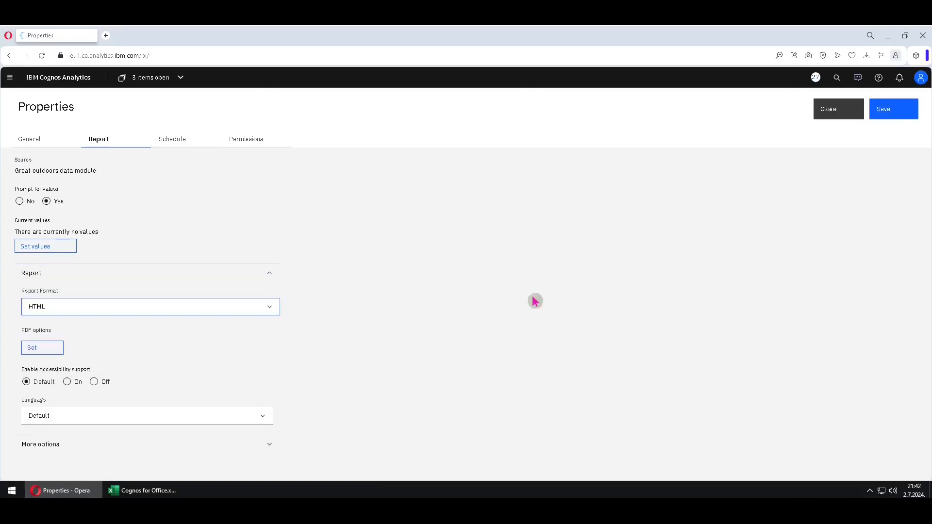
click(896, 116)
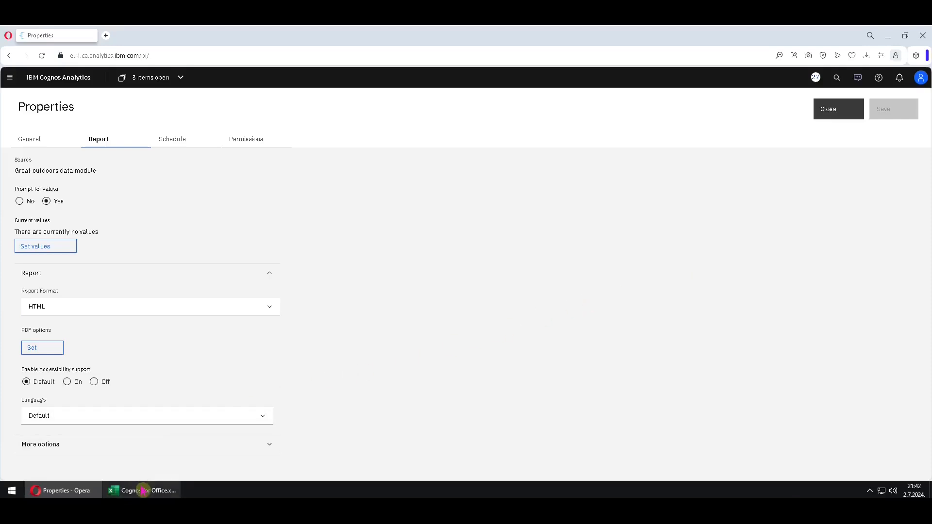
Return to Excel, view the 03) Visualization report in Cognos Viewer and enlarge the viewer window to show its charts
click(173, 490)
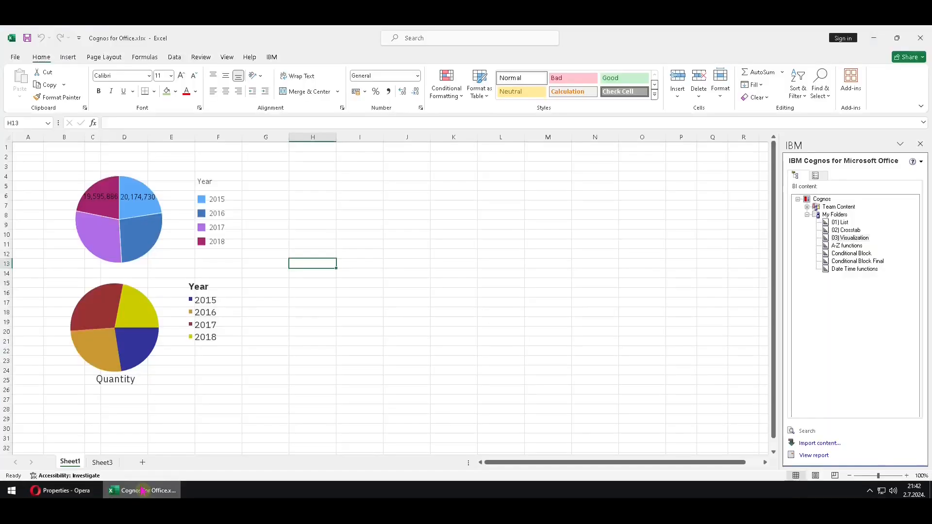
right_click(863, 238)
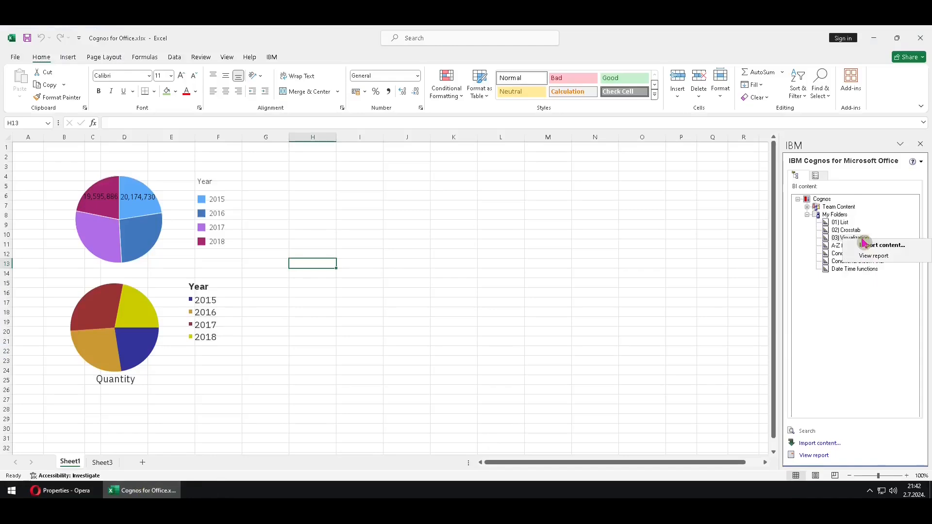
click(884, 257)
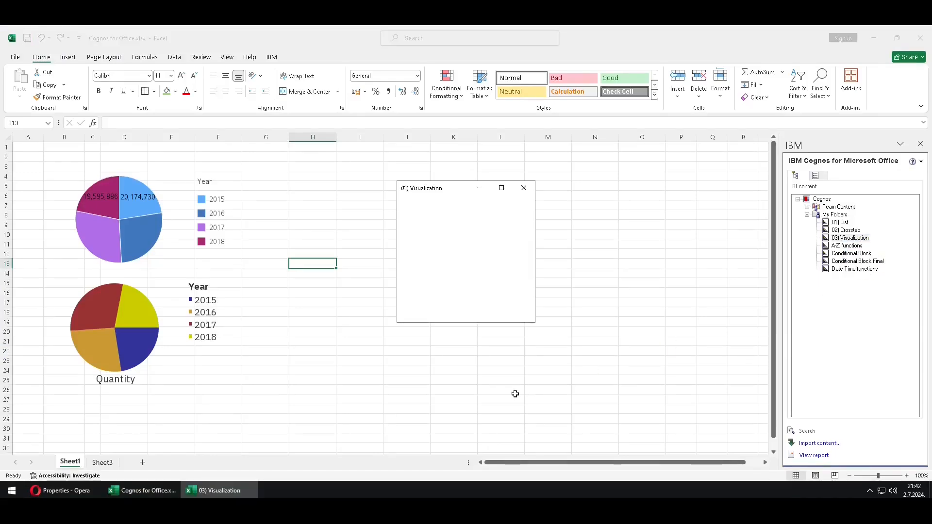
drag(445, 190, 324, 155)
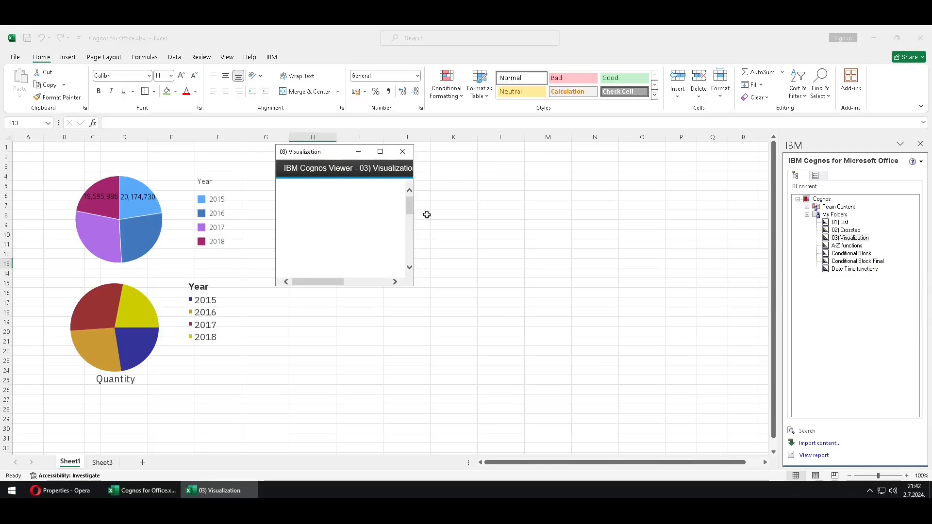
drag(413, 212, 804, 240)
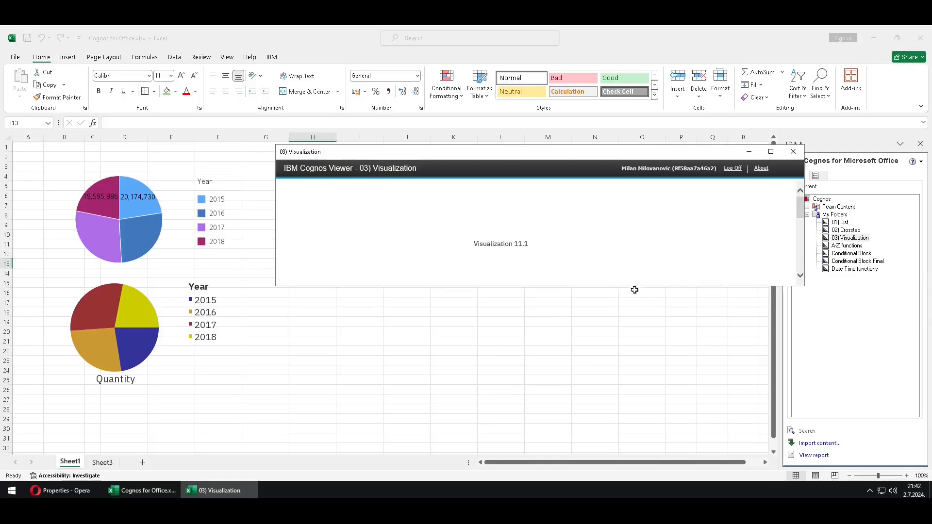
drag(634, 287, 632, 464)
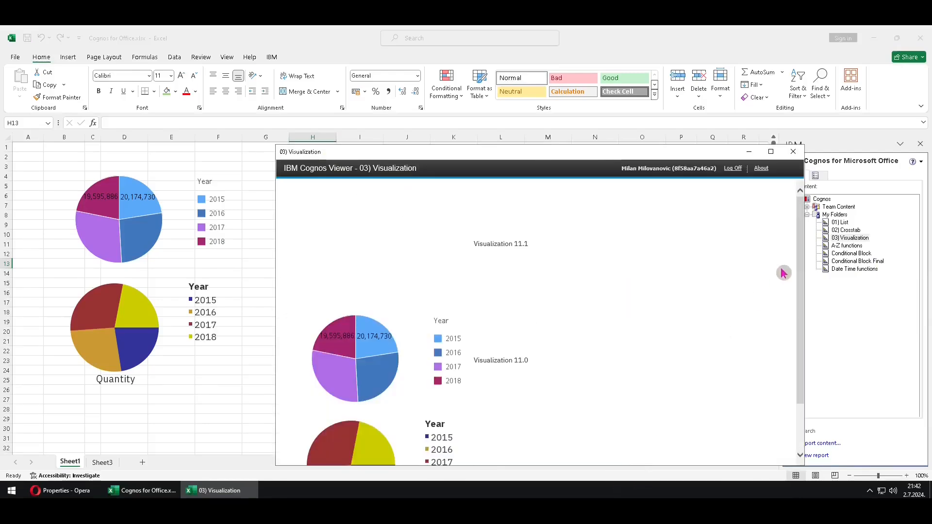
Look through the Visualization 11.1, Visualization 11.0 and Chart elements in the viewer and close it
scroll(799, 262, down, 2)
scroll(790, 257, up, 2)
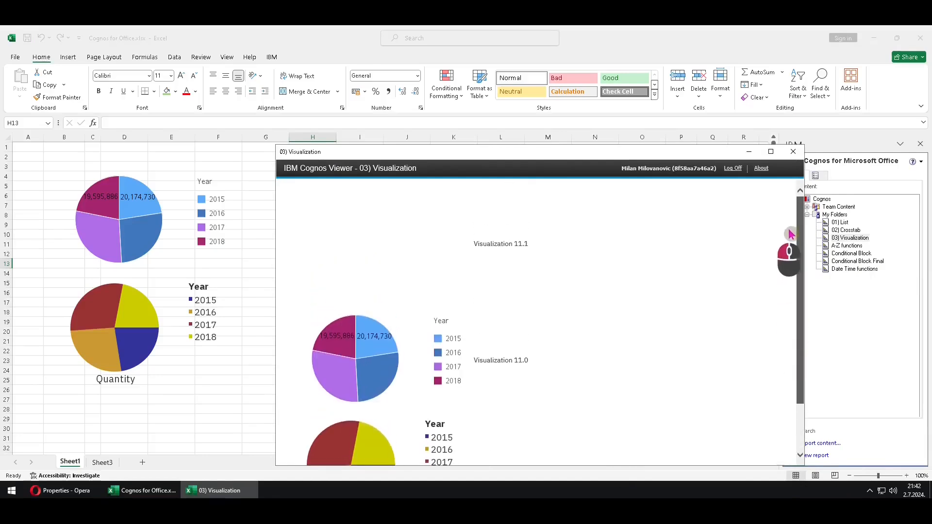
scroll(778, 335, down, 1)
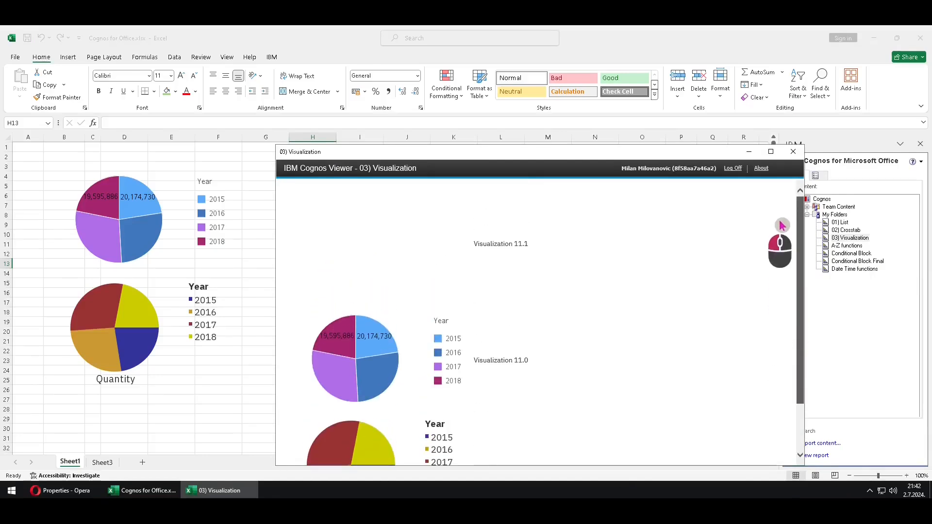
click(793, 153)
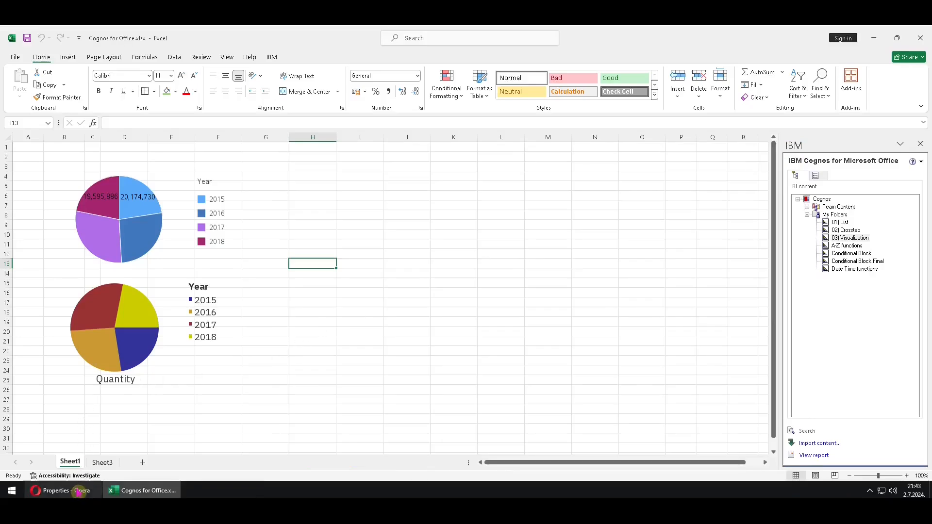
Switch to Opera, set the report format of 03) Visualization to Excel in its report properties and save the change
click(61, 490)
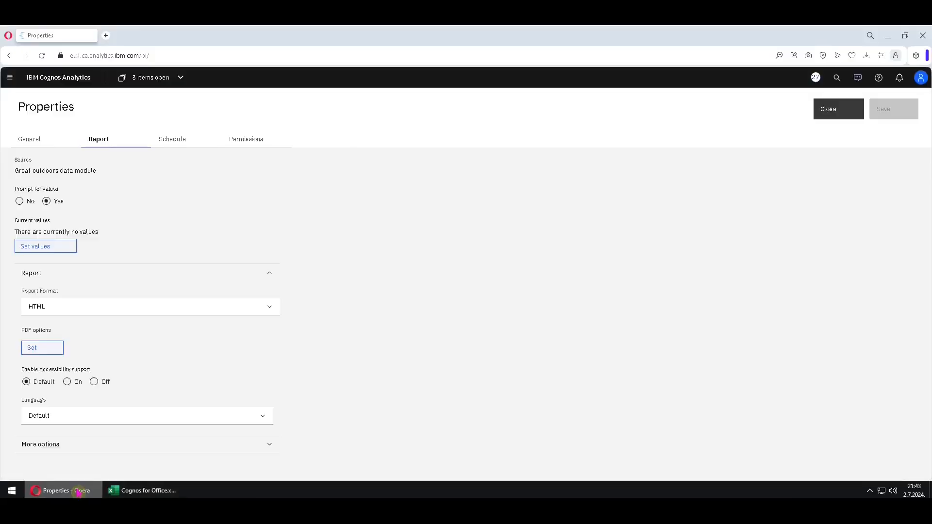
click(270, 314)
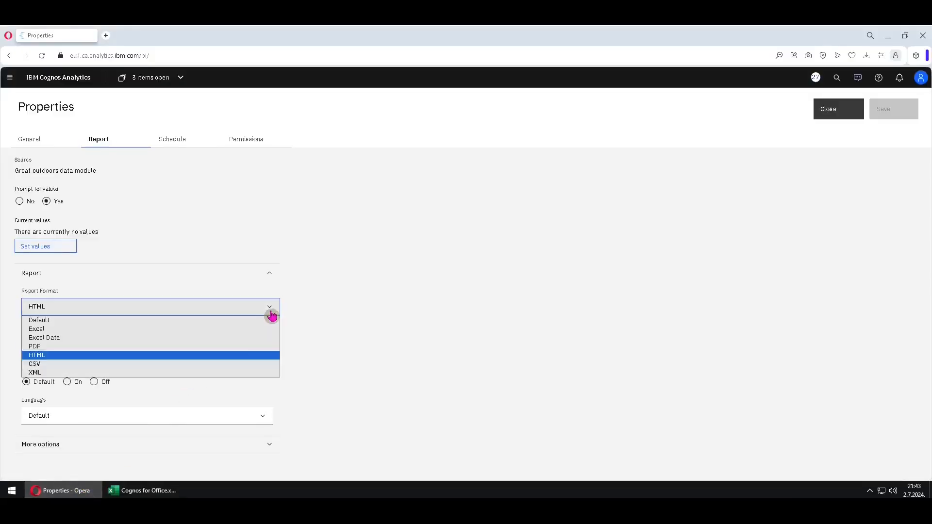
click(184, 334)
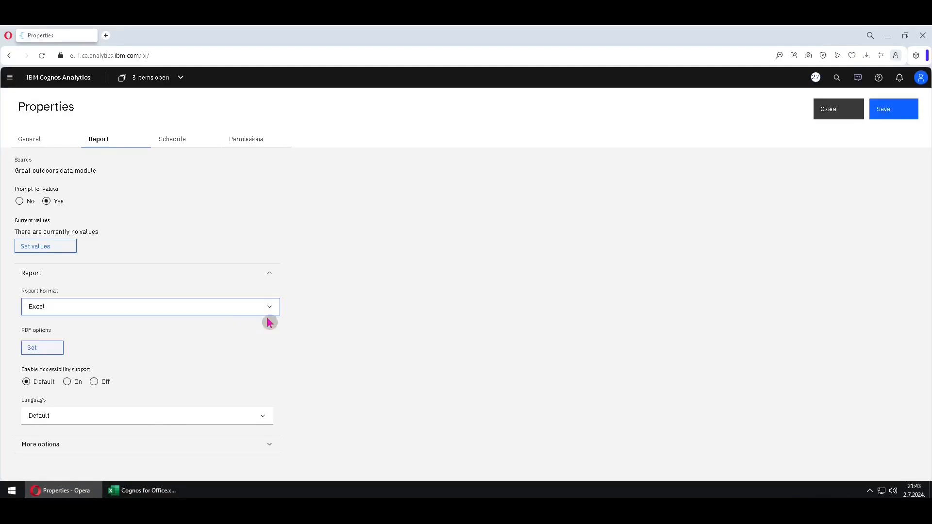
click(902, 117)
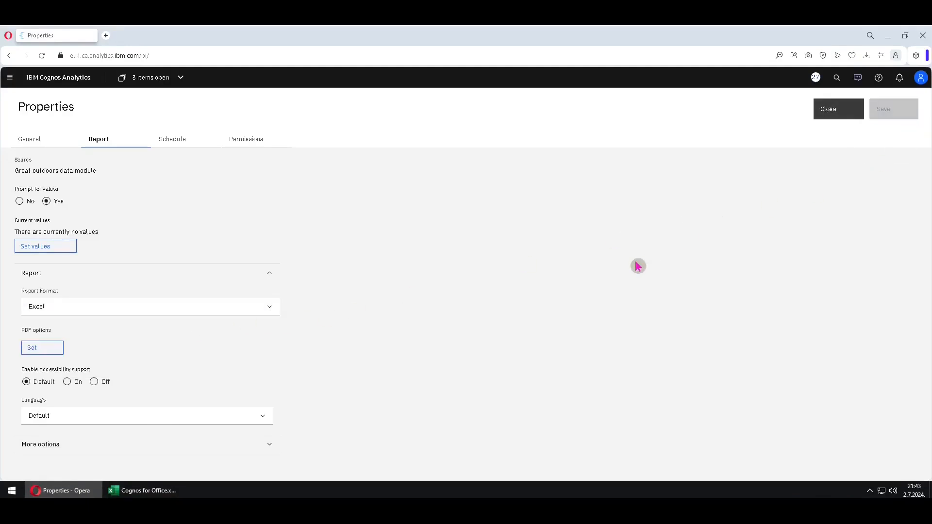
Return to the Cognos for Office workbook in Excel and view the 03) Visualization report from the Cognos content tree
click(149, 490)
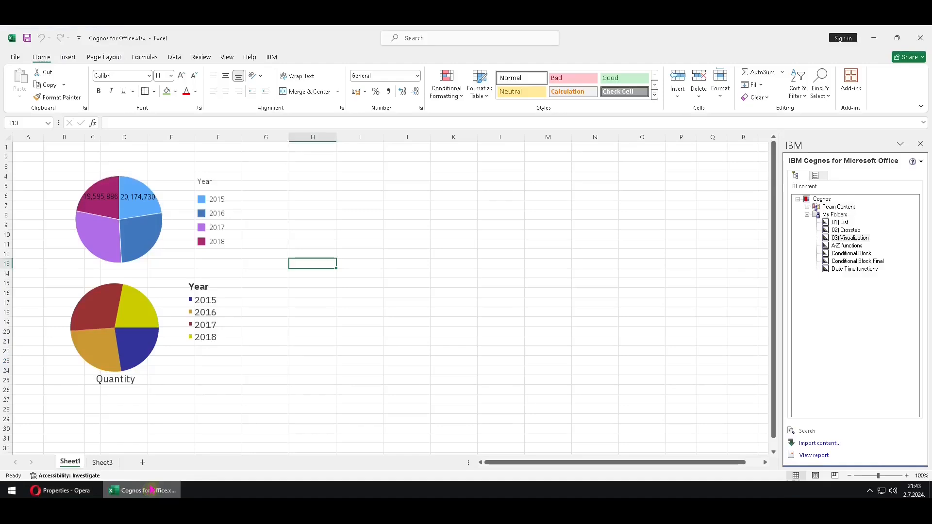
right_click(852, 239)
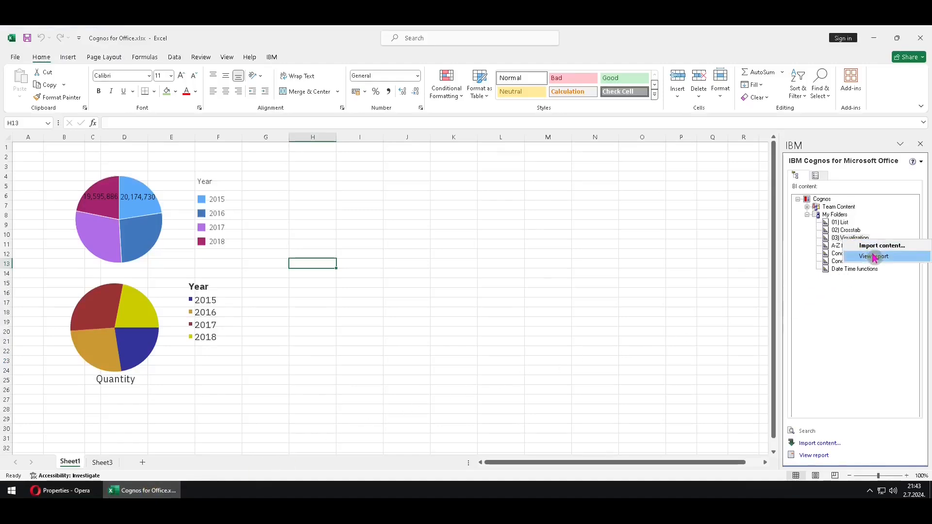
click(872, 254)
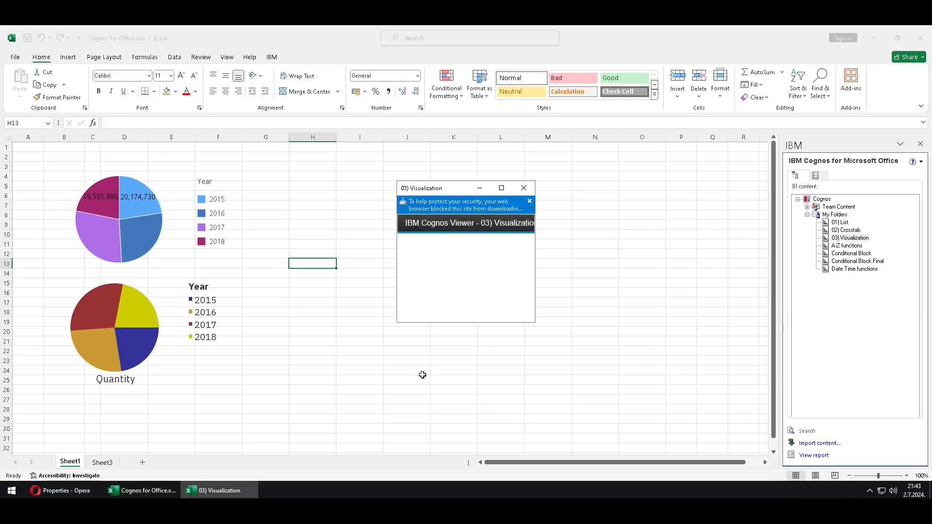
Allow the blocked file download in the viewer, resend the request, open 03)_Visualization.xlsx and enable editing in it
click(472, 210)
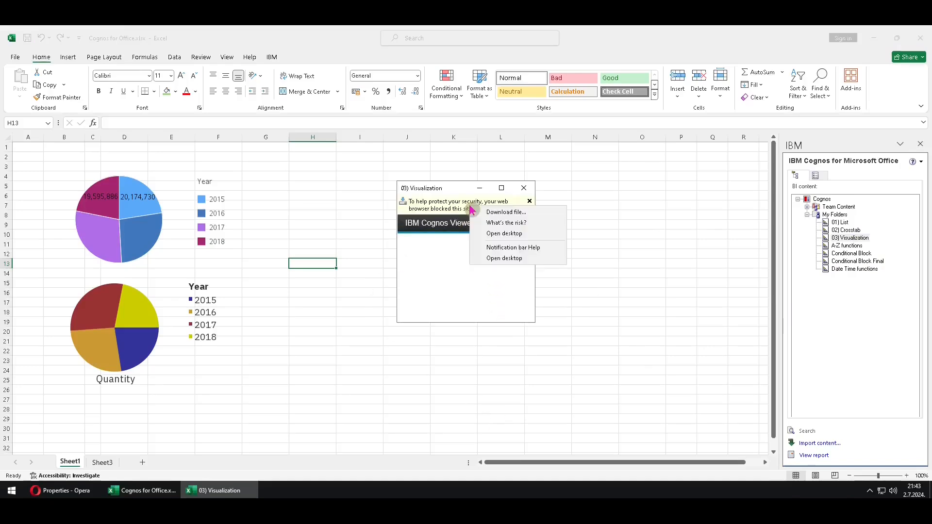
click(532, 213)
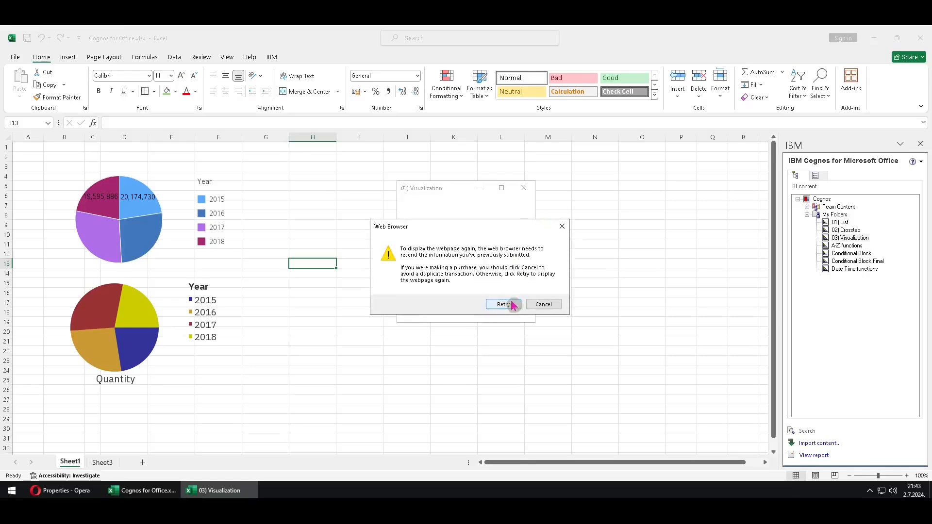
click(503, 305)
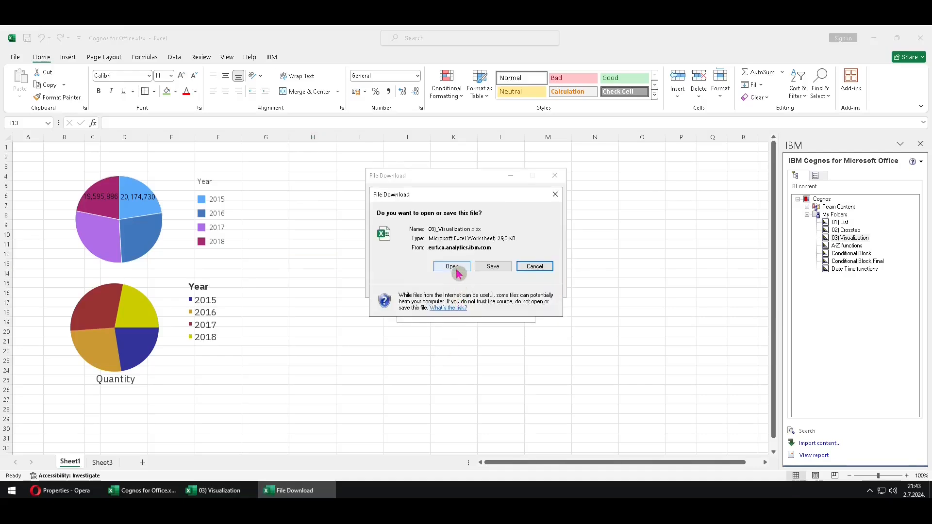
click(452, 267)
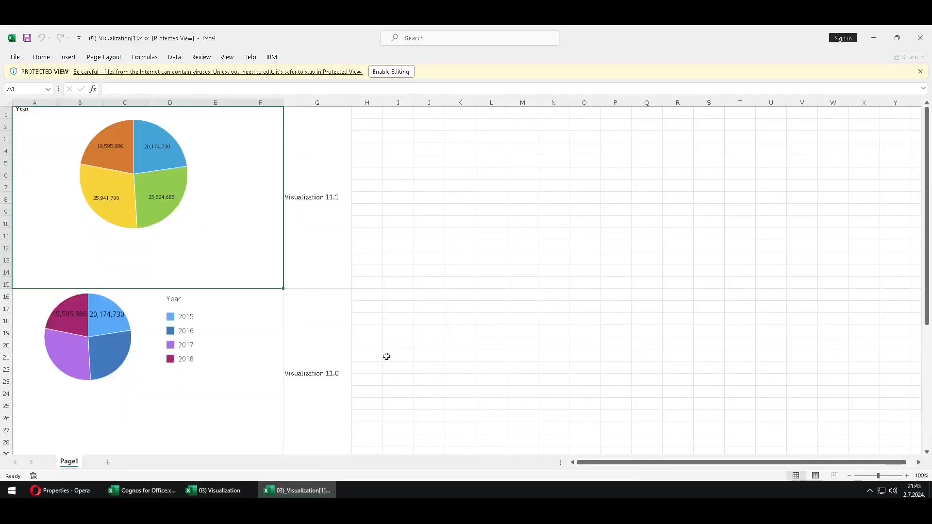
click(399, 72)
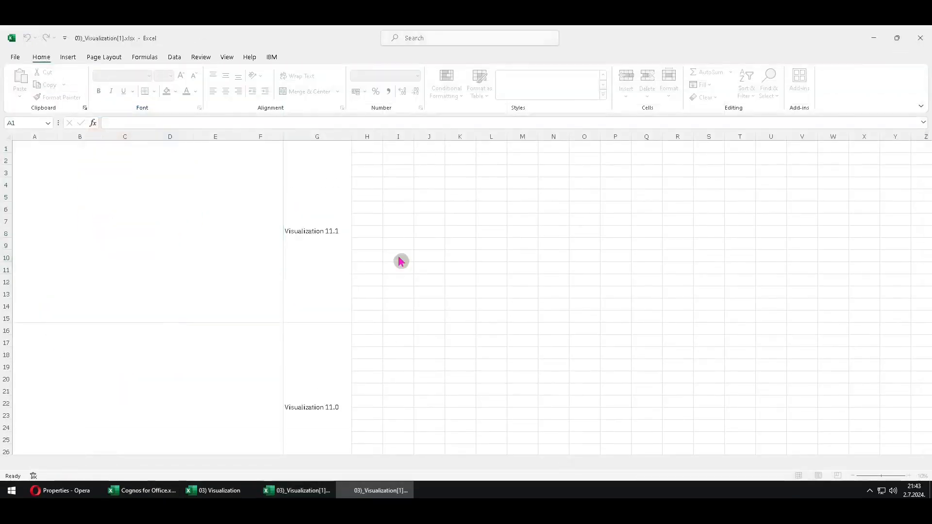
Check the object type of the Visualization 11.1, Visualization 11.0 and Chart elements on Page1, including the sheet referenced in the chart's series formula
click(418, 278)
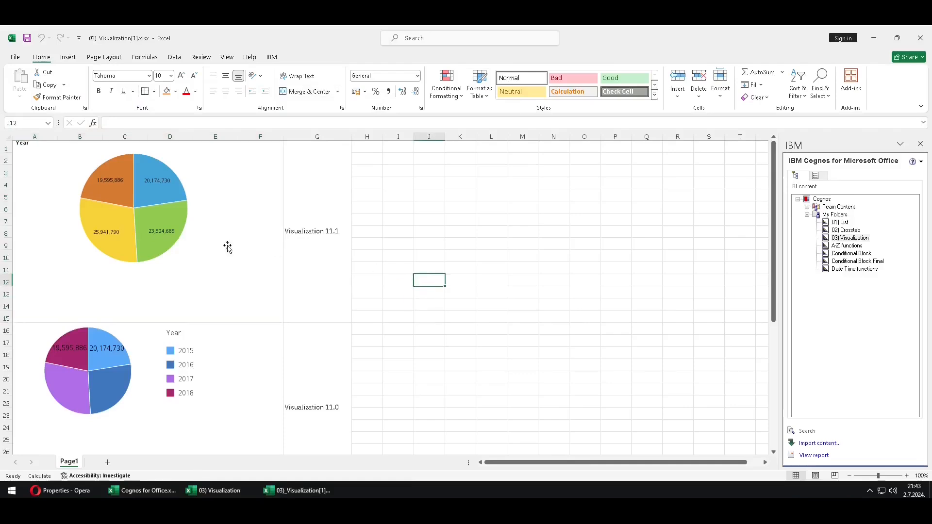
click(141, 228)
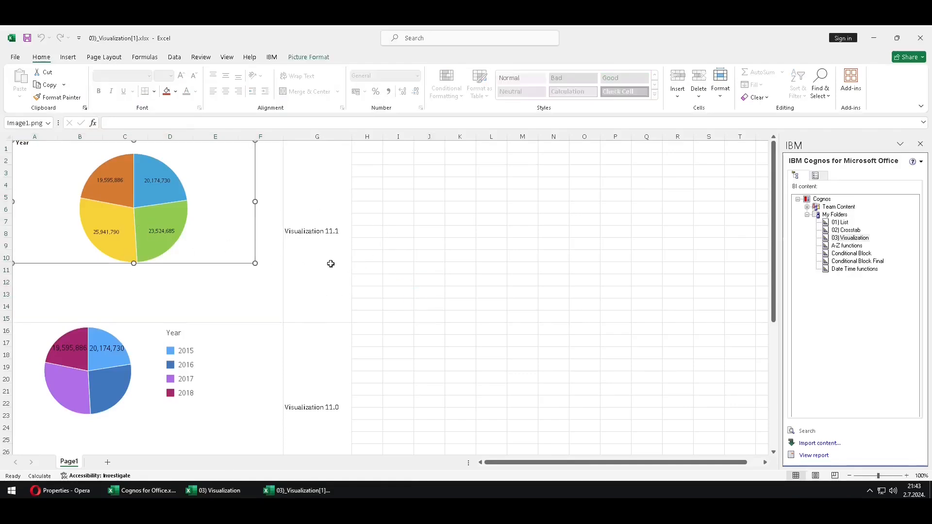
scroll(465, 351, down, 4)
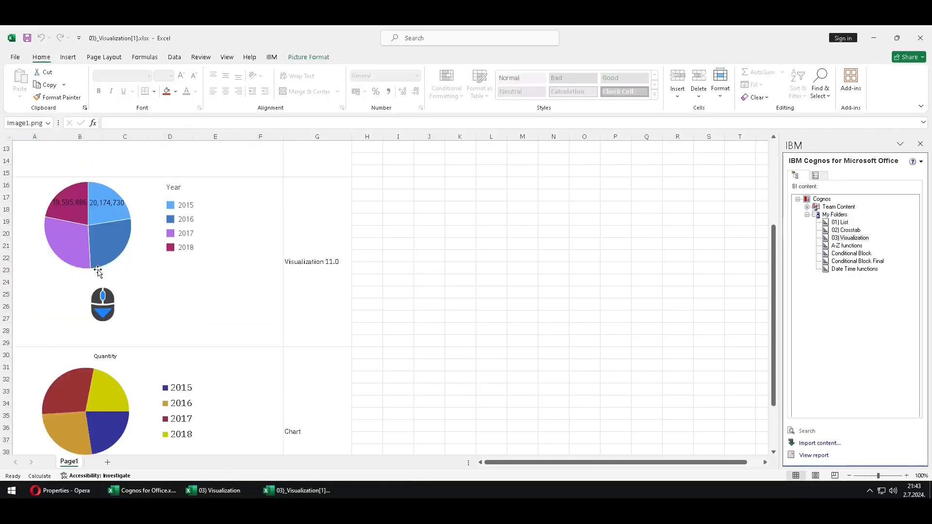
click(128, 242)
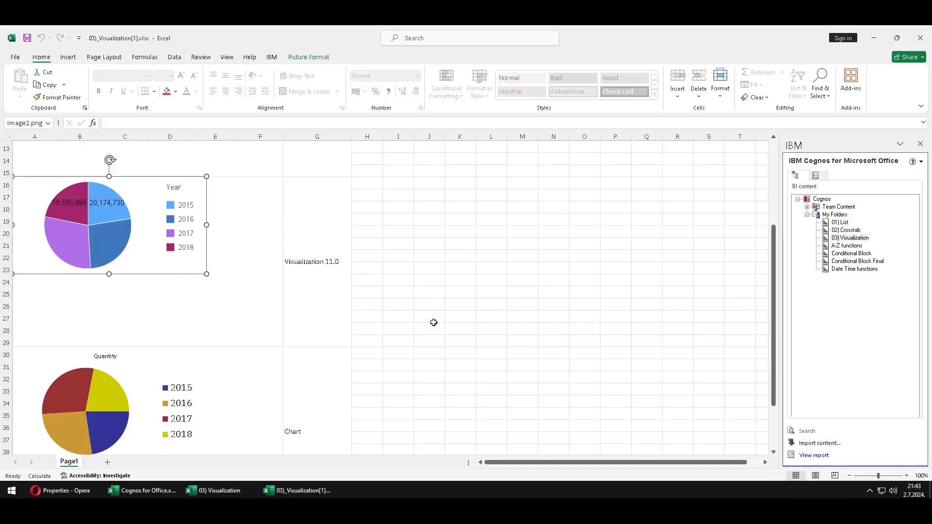
scroll(437, 340, down, 3)
click(112, 328)
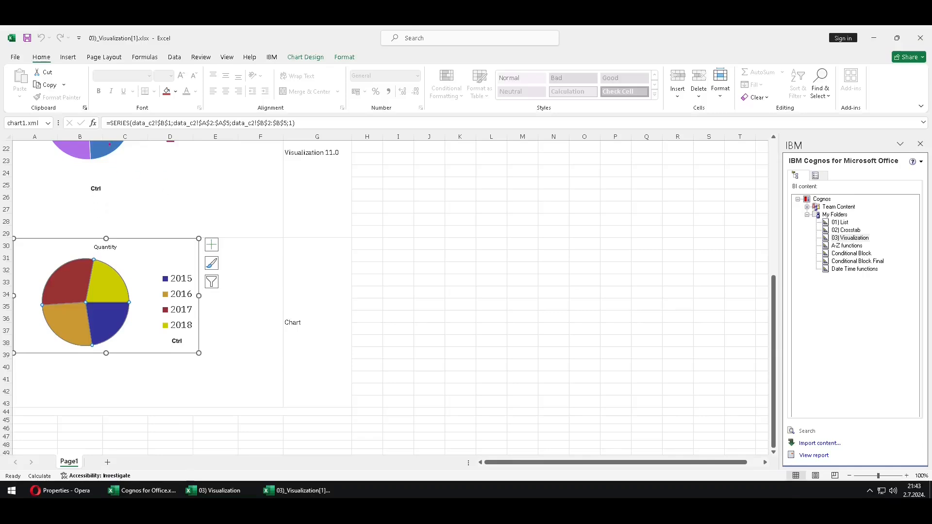
drag(96, 107, 308, 139)
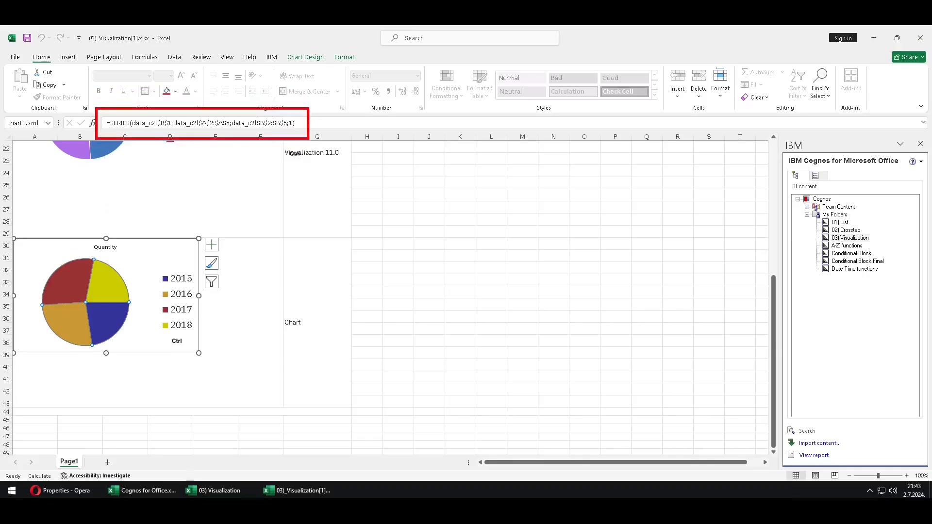
drag(174, 130, 197, 130)
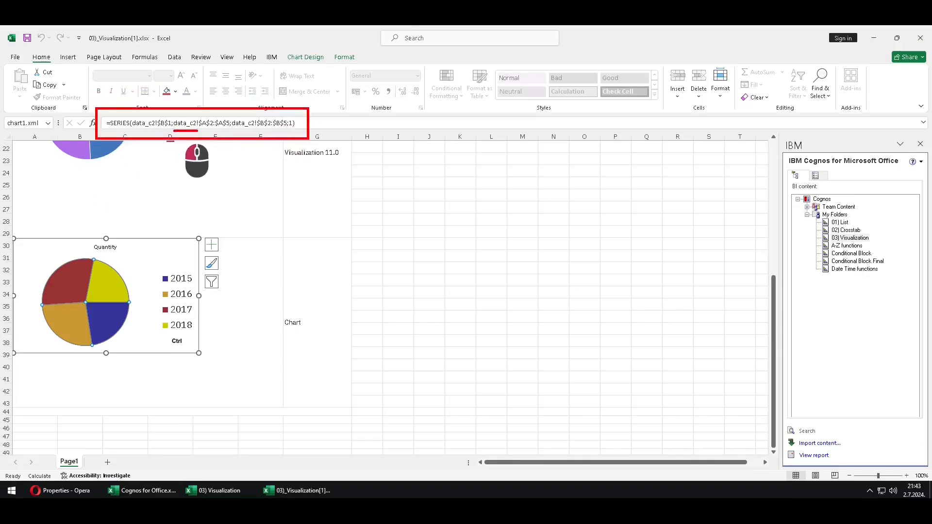
key(Escape)
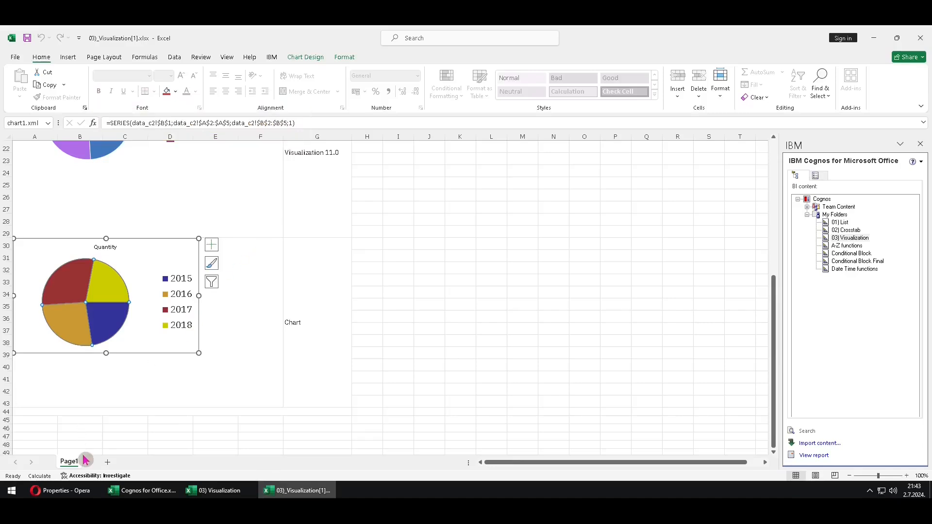
Unhide the data_c2 sheet, look at its chart data and return to the Quantity pie chart on Page1
right_click(73, 462)
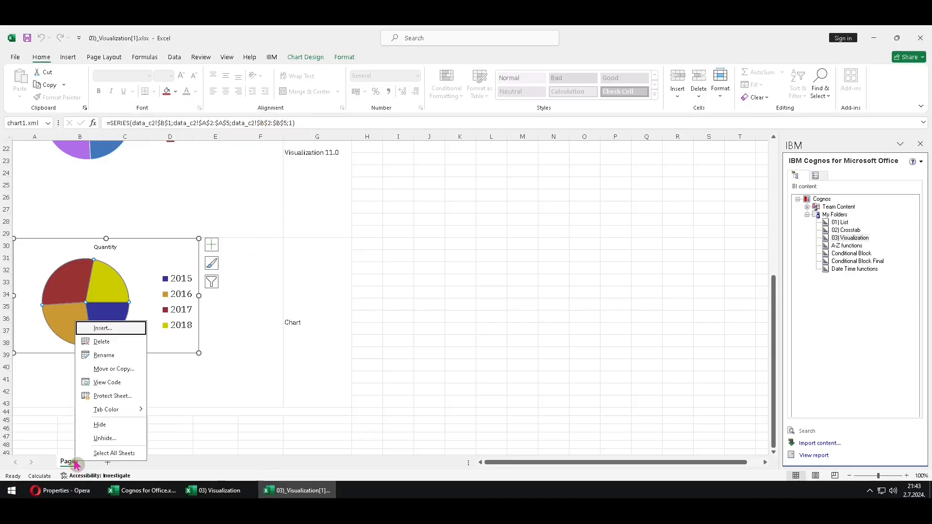
click(115, 440)
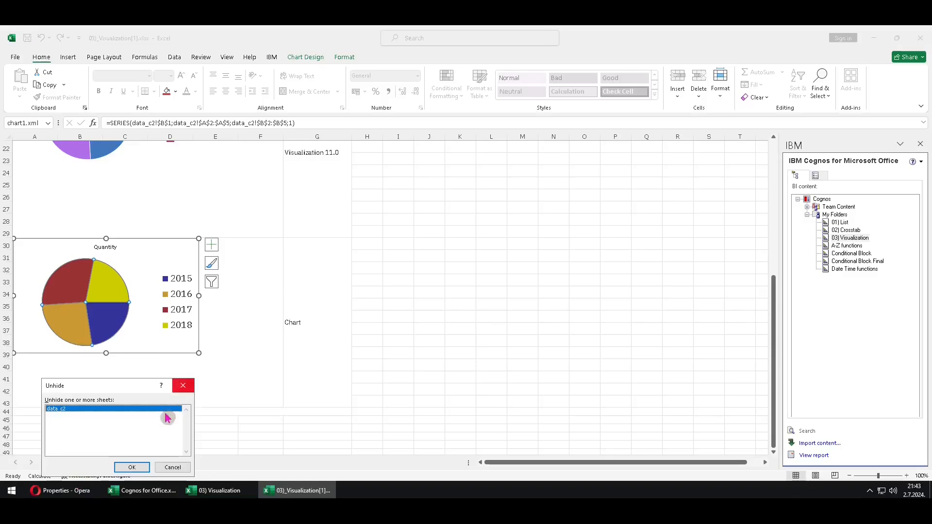
click(132, 468)
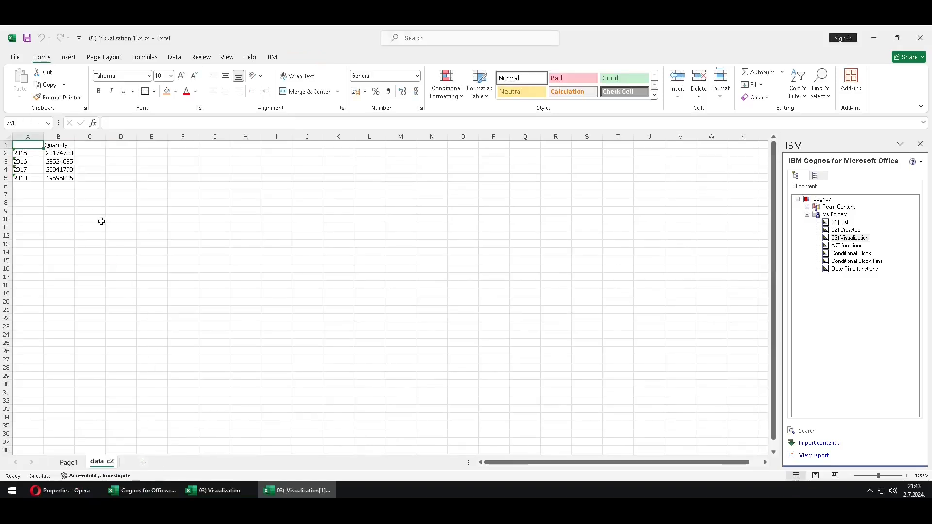
click(102, 221)
click(70, 463)
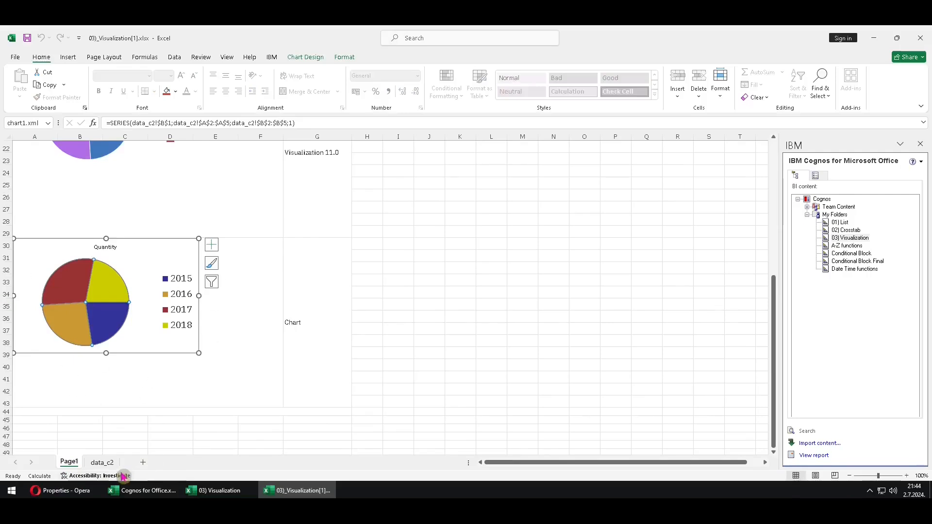
click(102, 463)
click(62, 171)
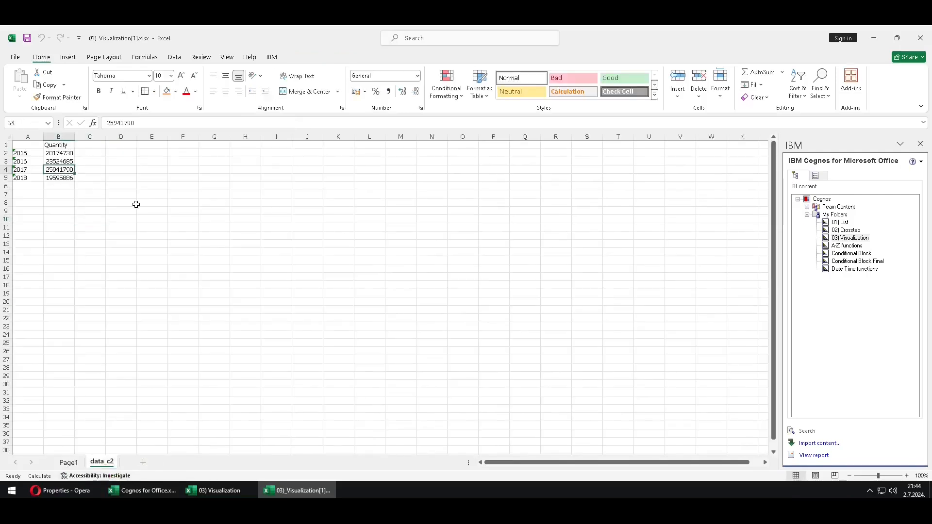
text(10000000000000)
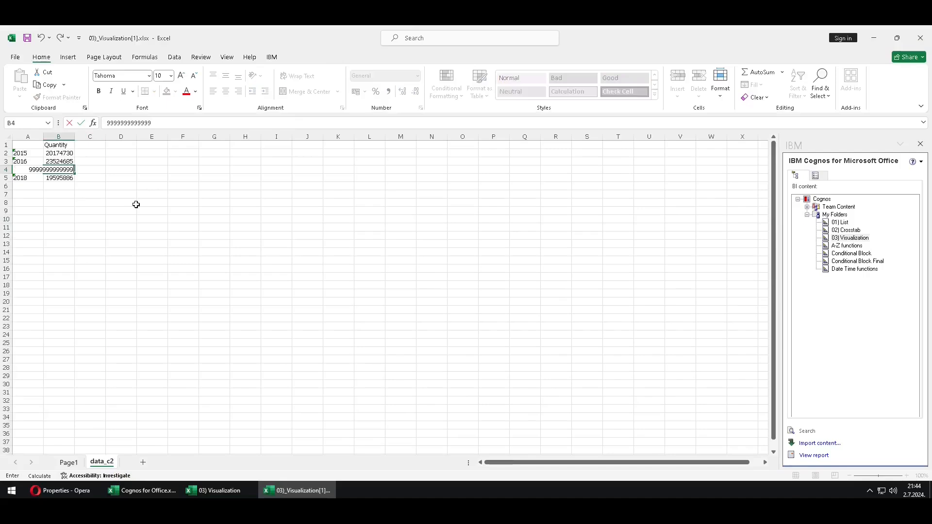
key(Return)
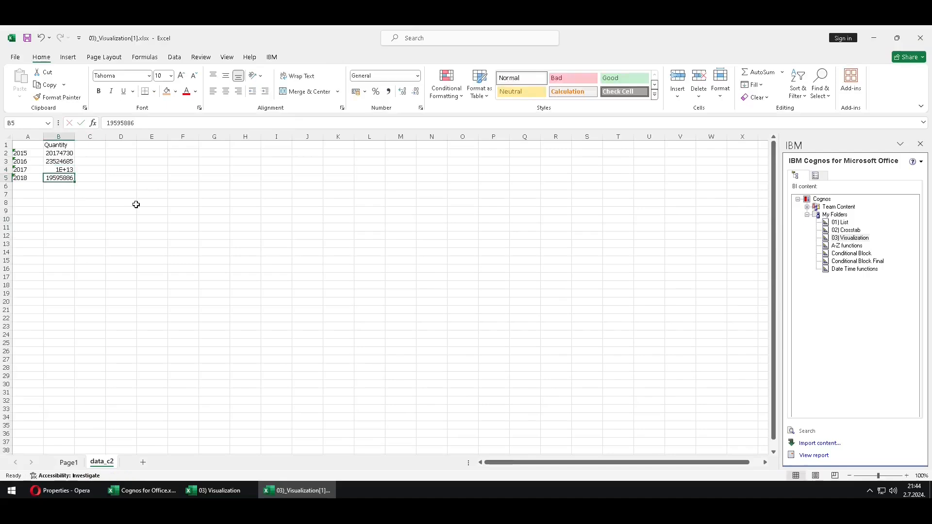
click(70, 464)
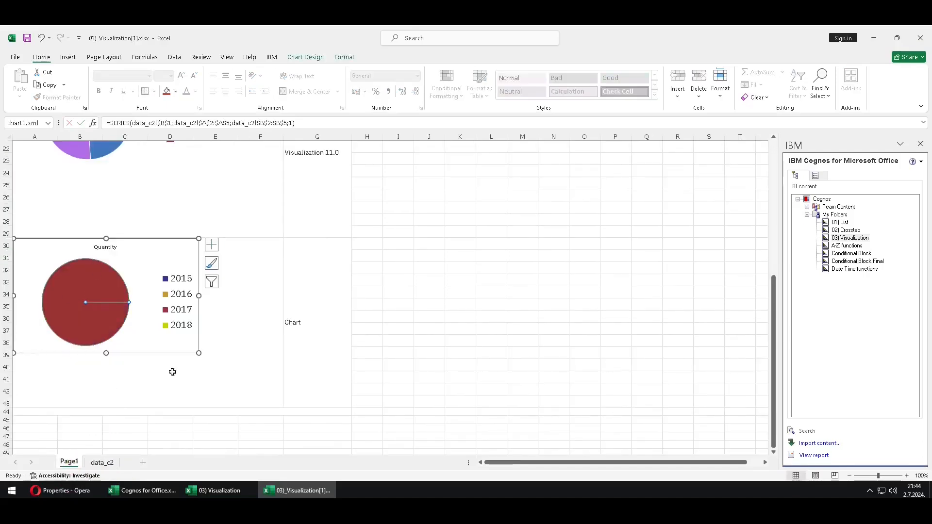